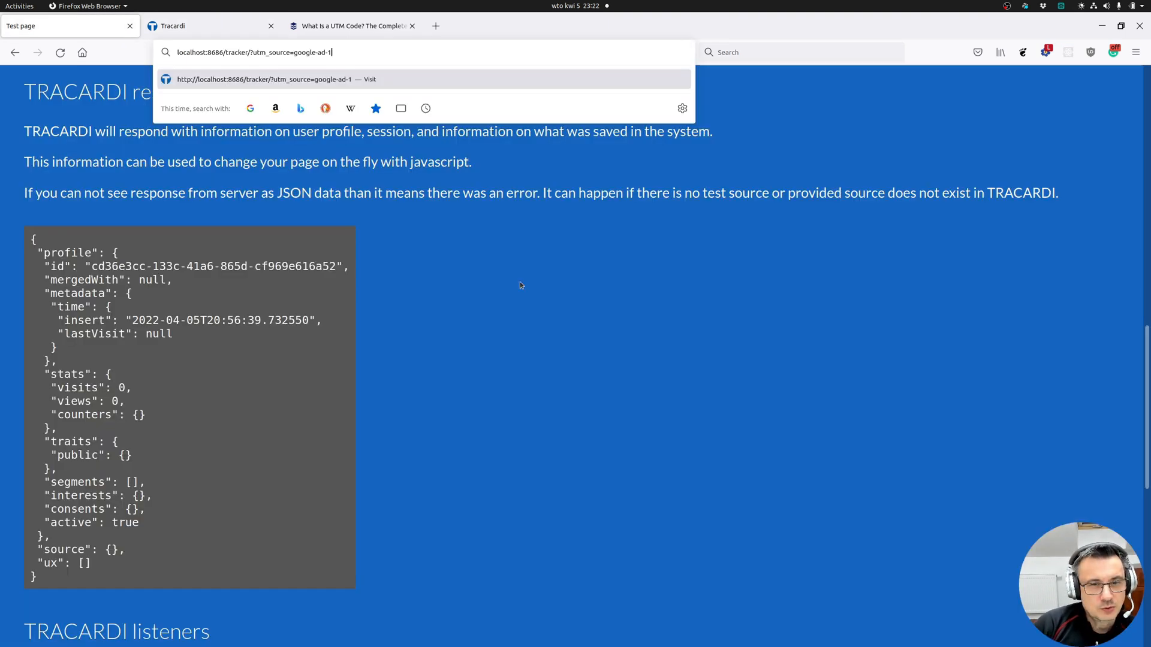
Load the tracker test page with utm_source=google-ad-1 in the URL and review the example event-tracking code
{"action": "key", "text": "Return"}
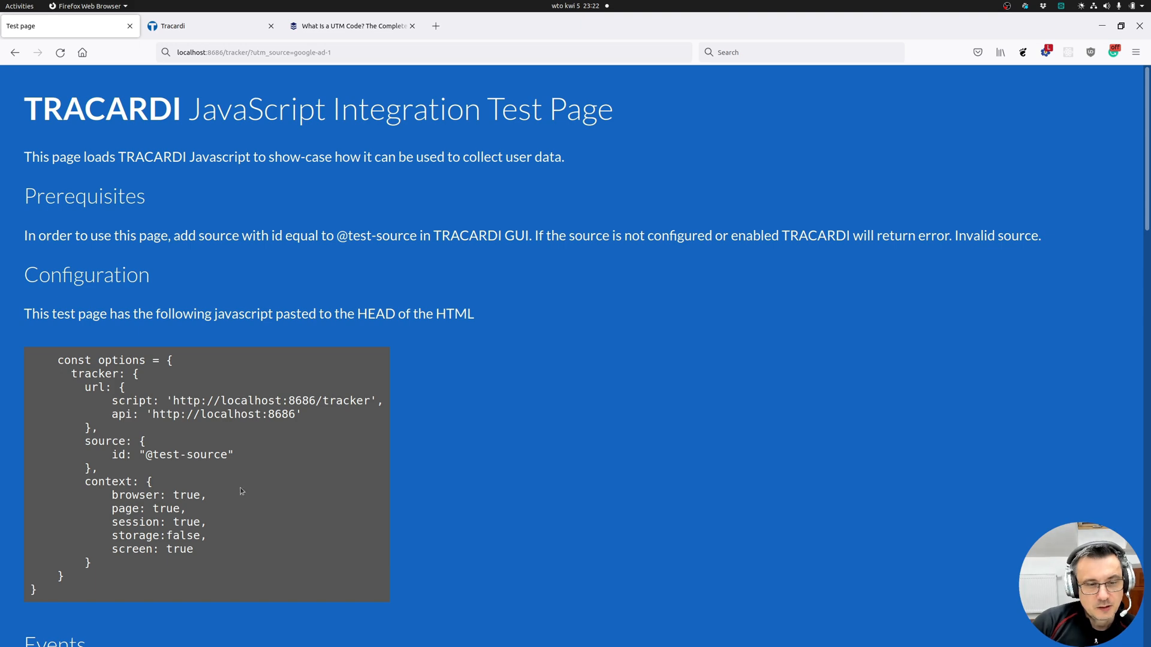
{"action": "scroll", "coordinate": [241, 490], "scroll_direction": "down", "scroll_amount": 3}
{"action": "scroll", "coordinate": [141, 443], "scroll_direction": "down", "scroll_amount": 4}
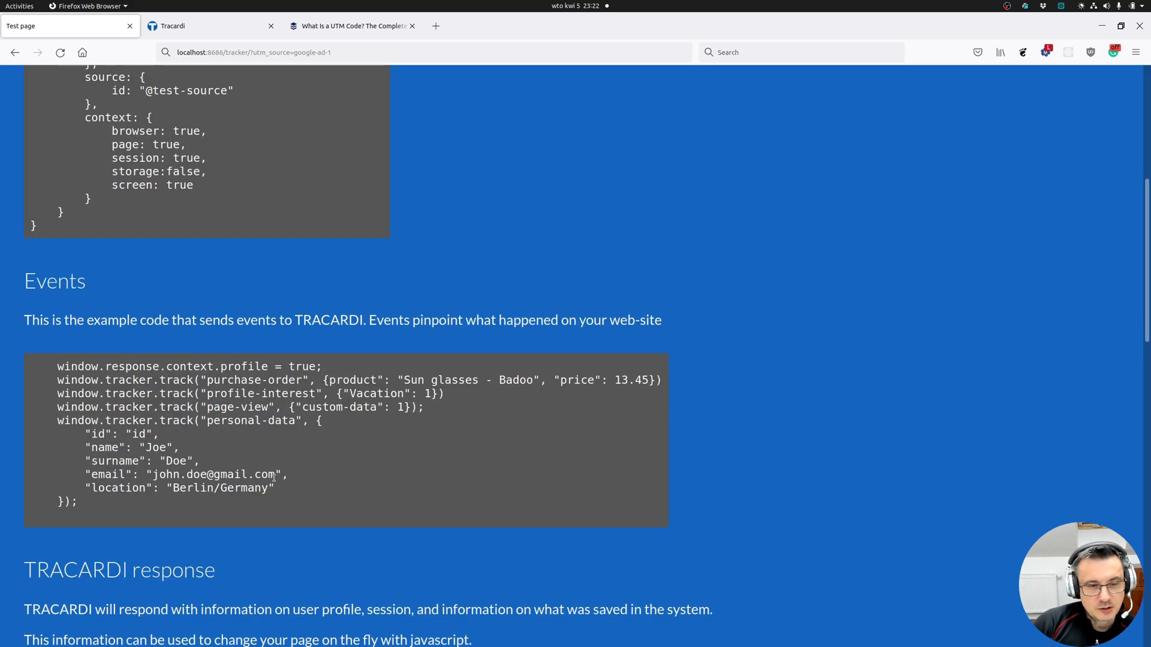
{"action": "left_click_drag", "start_coordinate": [80, 506], "coordinate": [33, 362]}
{"action": "left_click", "coordinate": [319, 471]}
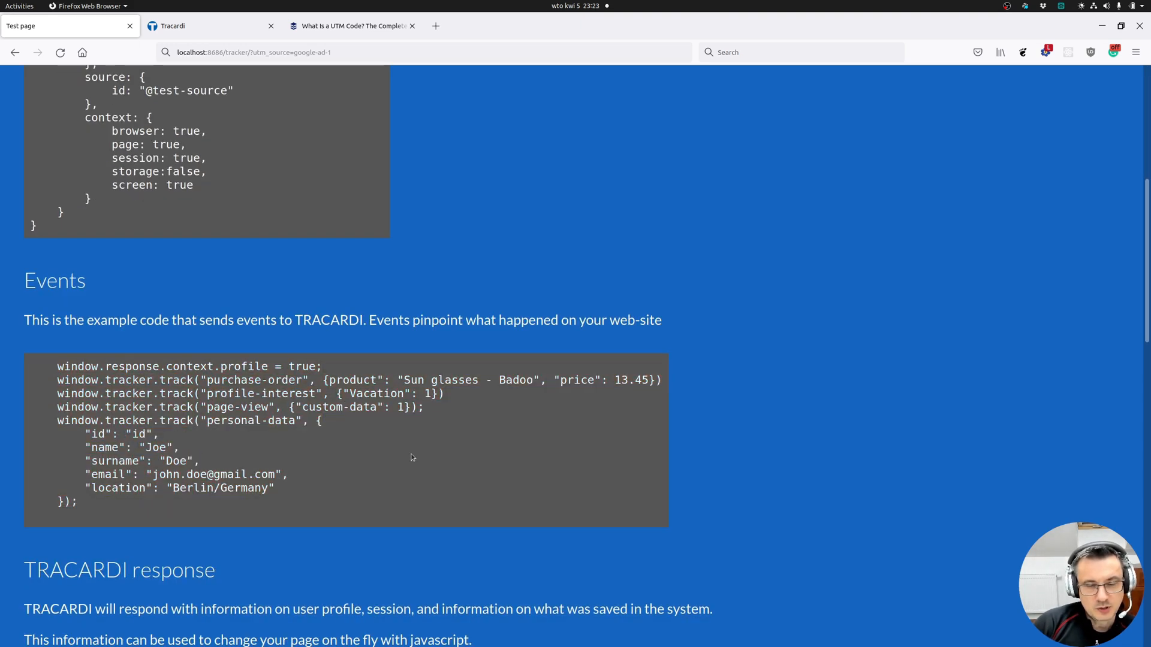
Reload the test page with the same UTM parameter and examine the profile data in the TRACARDI response JSON
{"action": "scroll", "coordinate": [384, 444], "scroll_direction": "down", "scroll_amount": 6}
{"action": "key", "text": "ctrl+l"}
{"action": "key", "text": "Return"}
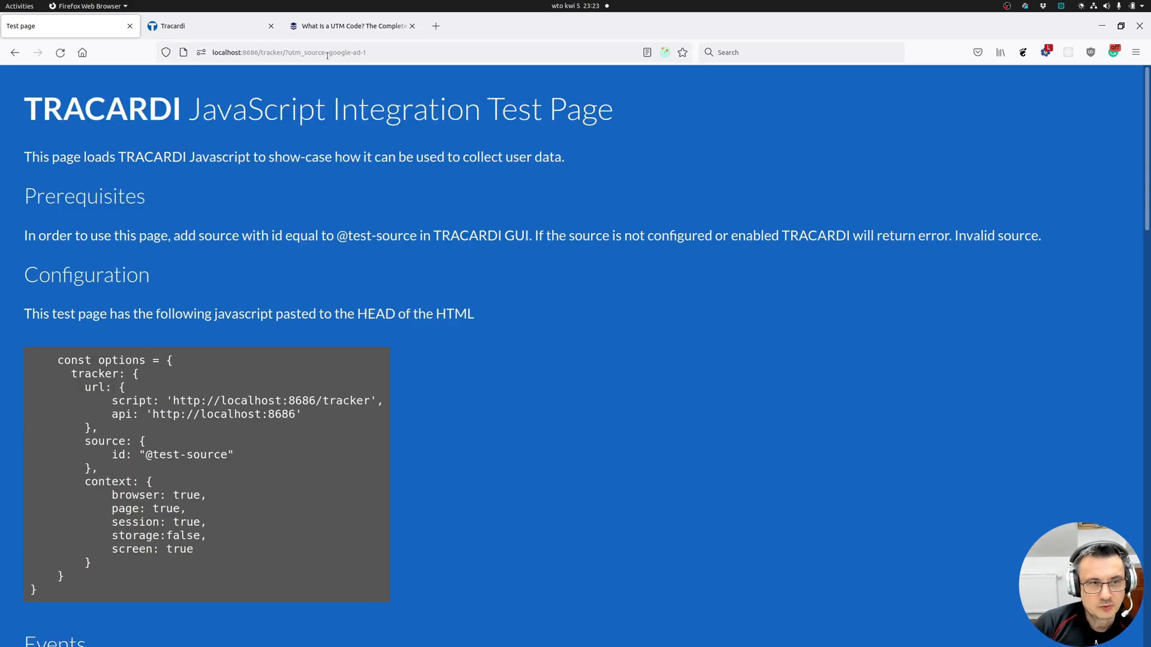
{"action": "scroll", "coordinate": [411, 410], "scroll_direction": "down", "scroll_amount": 20}
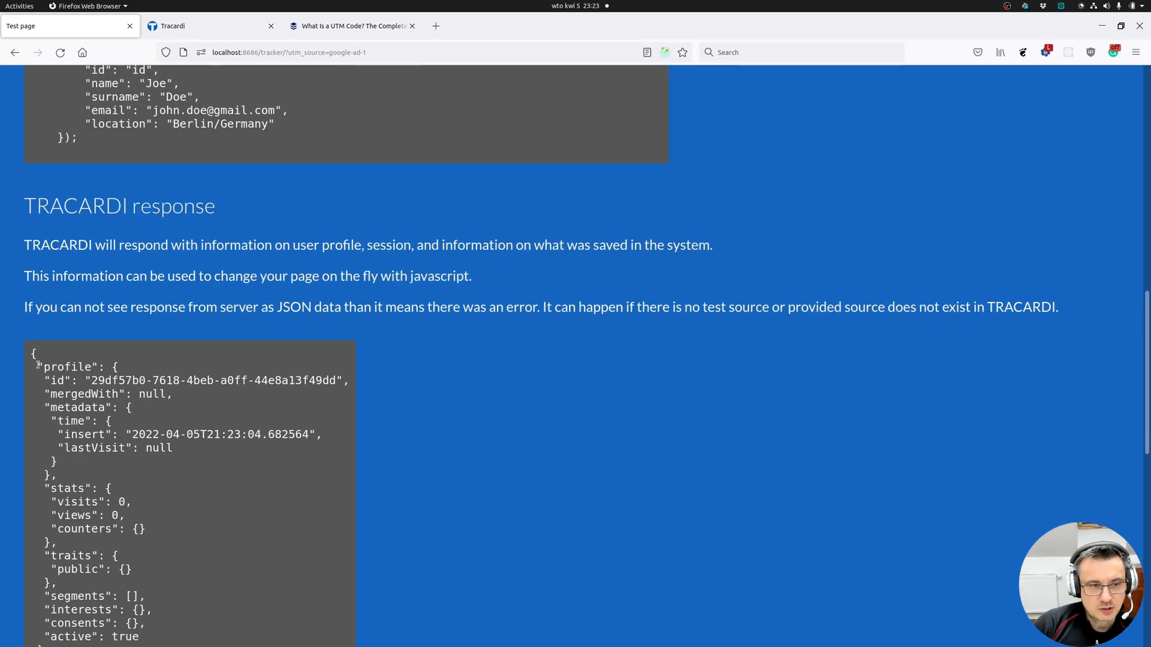
{"action": "left_click_drag", "start_coordinate": [32, 353], "coordinate": [144, 494]}
{"action": "scroll", "coordinate": [110, 484], "scroll_direction": "down", "scroll_amount": 5}
Switch to Tracardi and look through the list of collected events in the Data section
{"action": "left_click", "coordinate": [214, 29]}
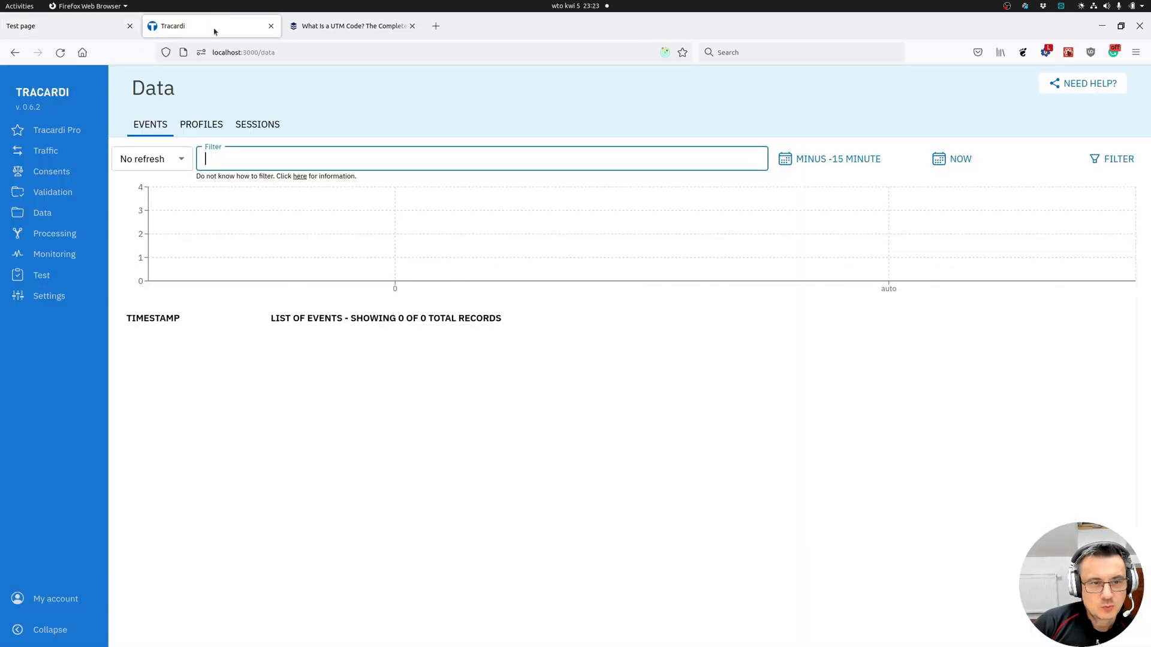
{"action": "left_click", "coordinate": [45, 219]}
{"action": "scroll", "coordinate": [422, 166], "scroll_direction": "down", "scroll_amount": 5}
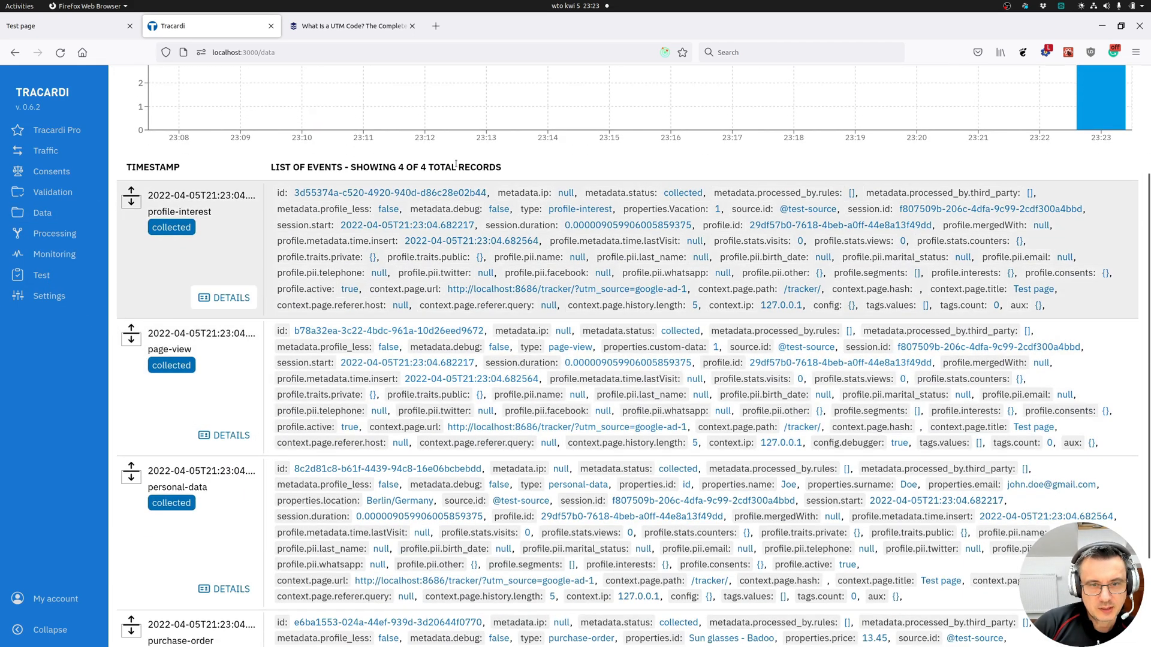
Return to the test page and examine the event types in its example tracking code
{"action": "left_click", "coordinate": [55, 27]}
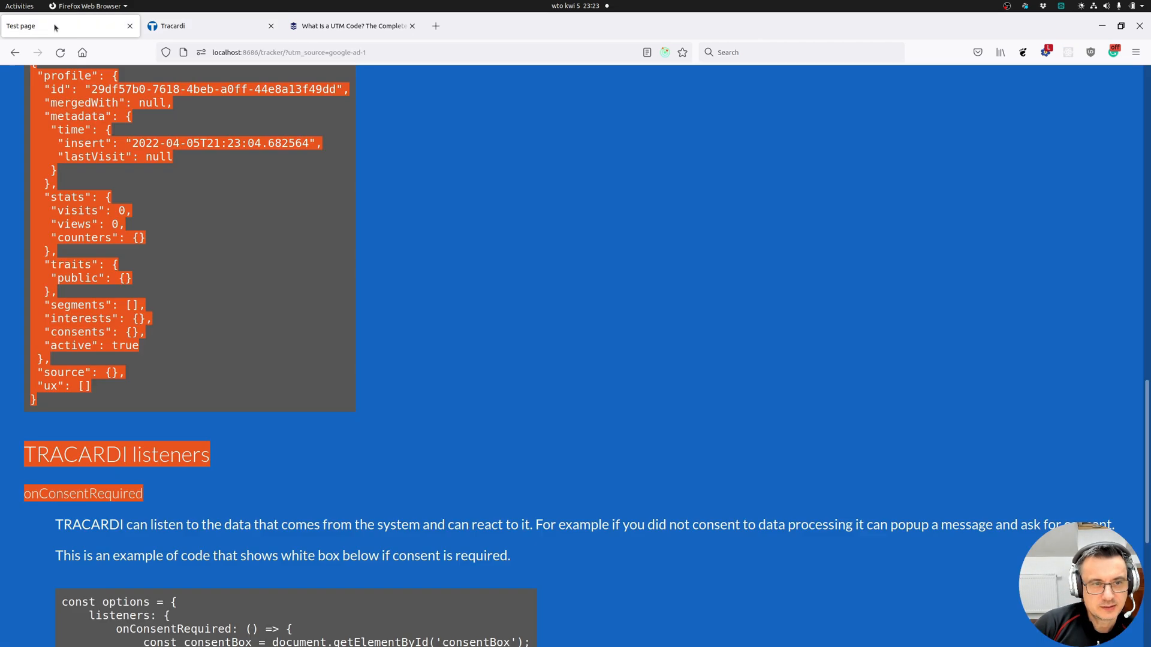
{"action": "left_click", "coordinate": [333, 450]}
{"action": "scroll", "coordinate": [287, 453], "scroll_direction": "up", "scroll_amount": 12}
{"action": "left_click_drag", "start_coordinate": [201, 380], "coordinate": [270, 408]}
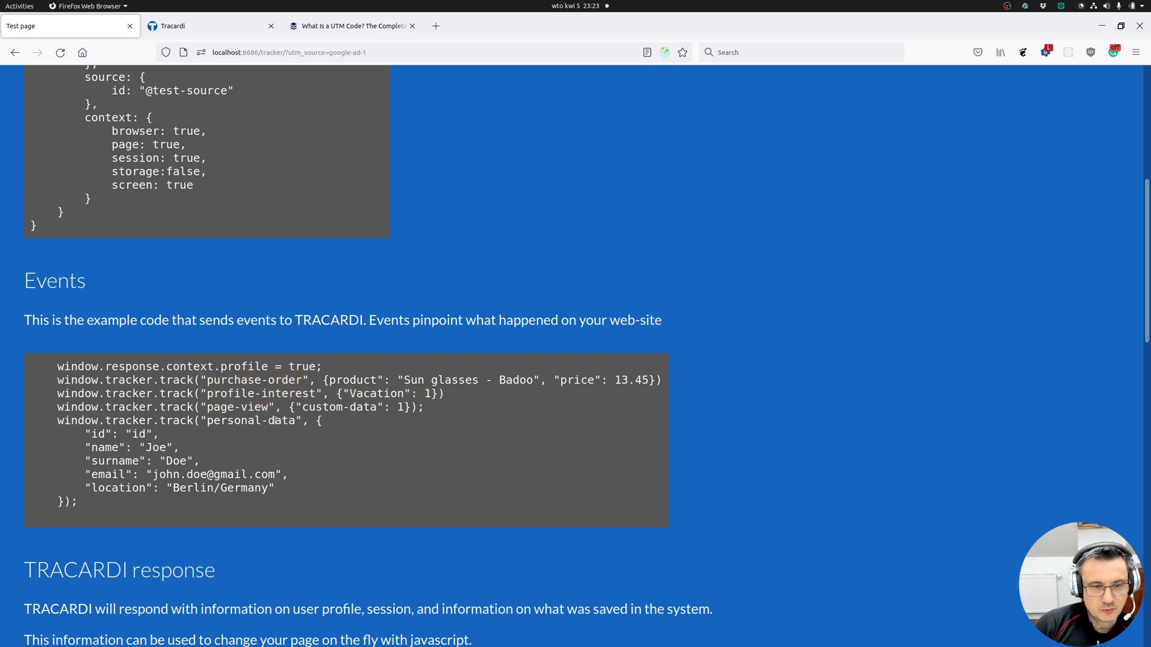
Check the profiles list in Tracardi, and expand the session record to inspect its browser and screen context
{"action": "left_click", "coordinate": [202, 27]}
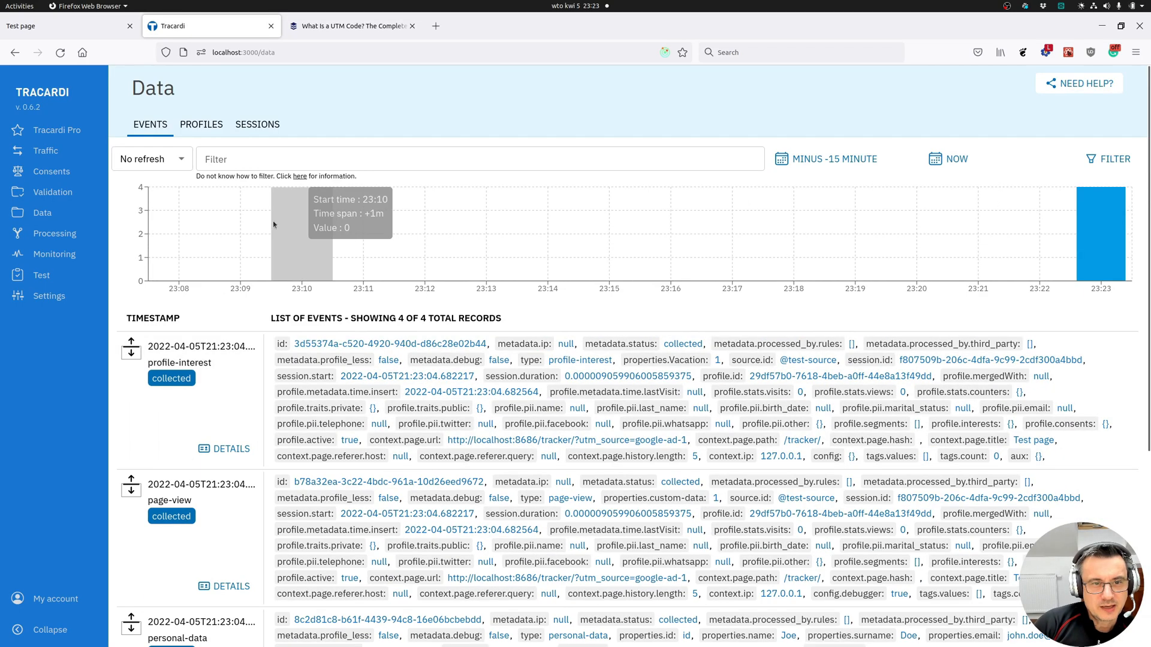
{"action": "left_click", "coordinate": [201, 124]}
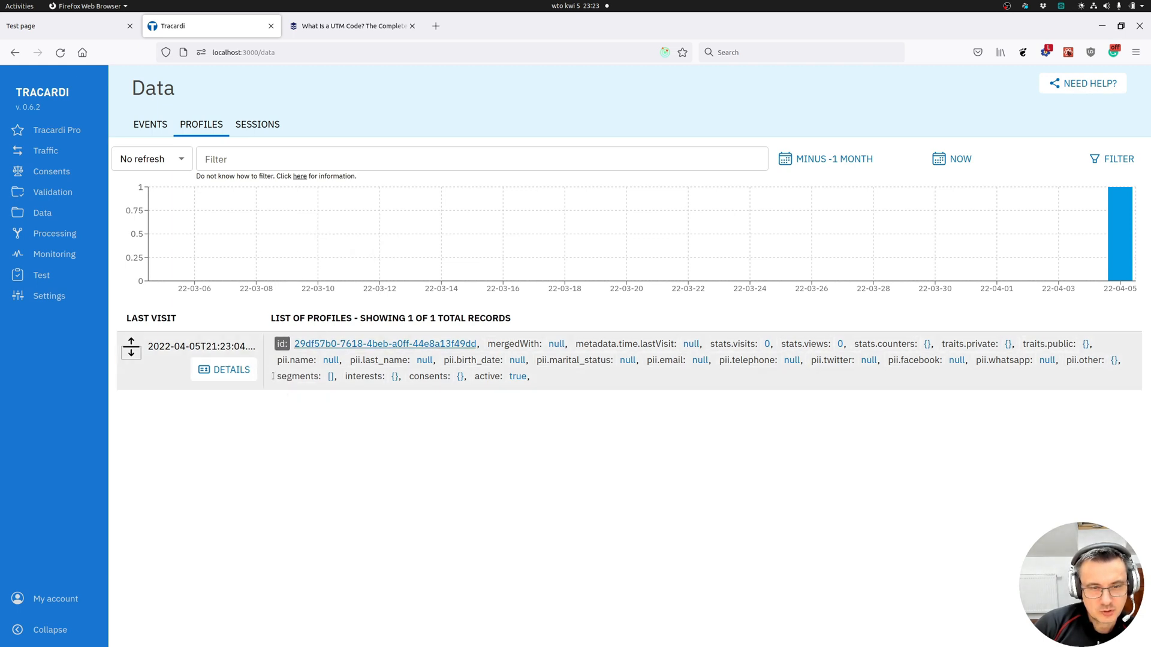
{"action": "left_click", "coordinate": [259, 128]}
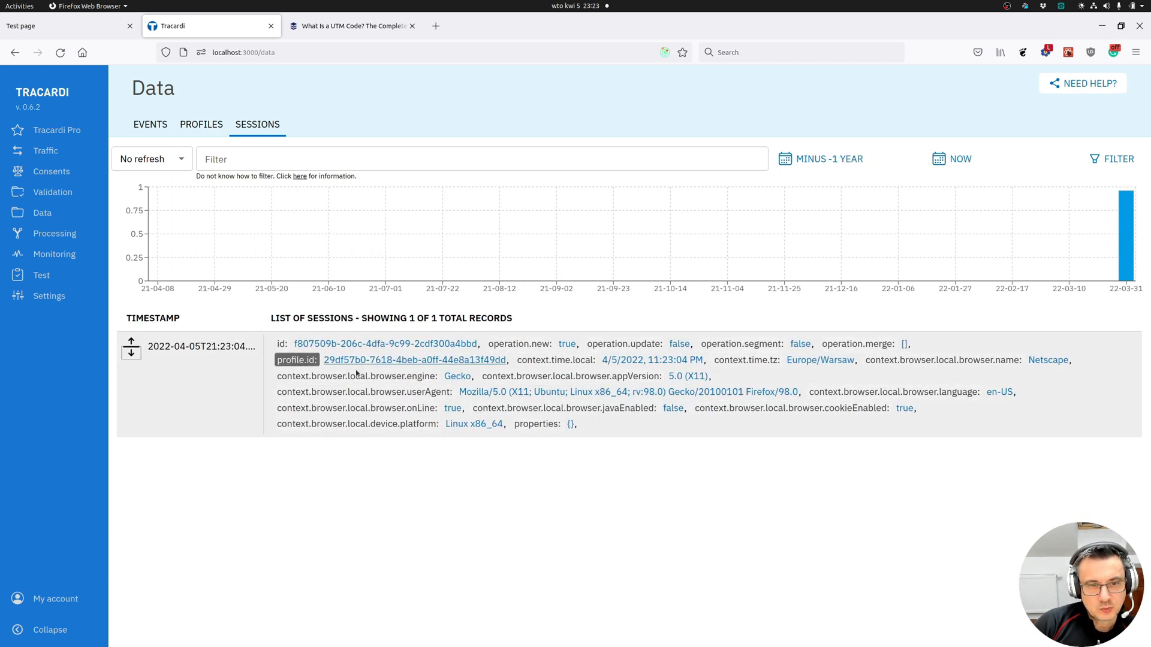
{"action": "left_click", "coordinate": [132, 348]}
{"action": "scroll", "coordinate": [379, 515], "scroll_direction": "down", "scroll_amount": 1}
{"action": "scroll", "coordinate": [379, 516], "scroll_direction": "down", "scroll_amount": 1}
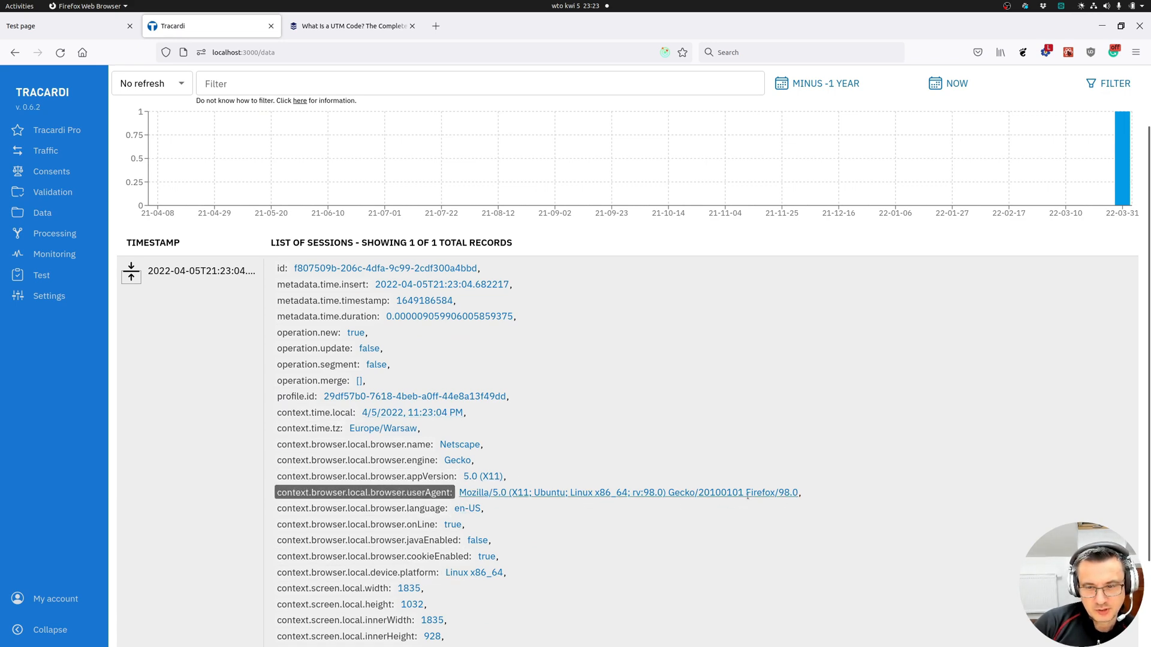
{"action": "scroll", "coordinate": [420, 269], "scroll_direction": "up", "scroll_amount": 2}
Reload the test page to send another batch of events to Tracardi
{"action": "left_click", "coordinate": [66, 26]}
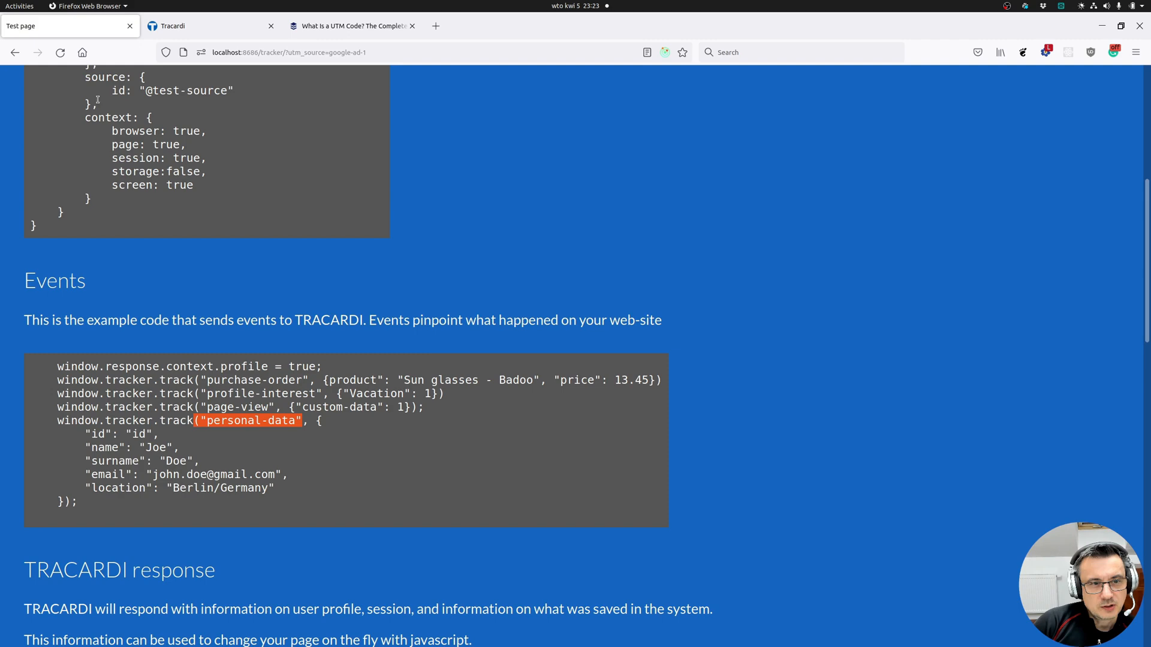
{"action": "left_click", "coordinate": [60, 53]}
Review the Tracardi profiles, events and expanded session details after the page reload
{"action": "left_click", "coordinate": [204, 26]}
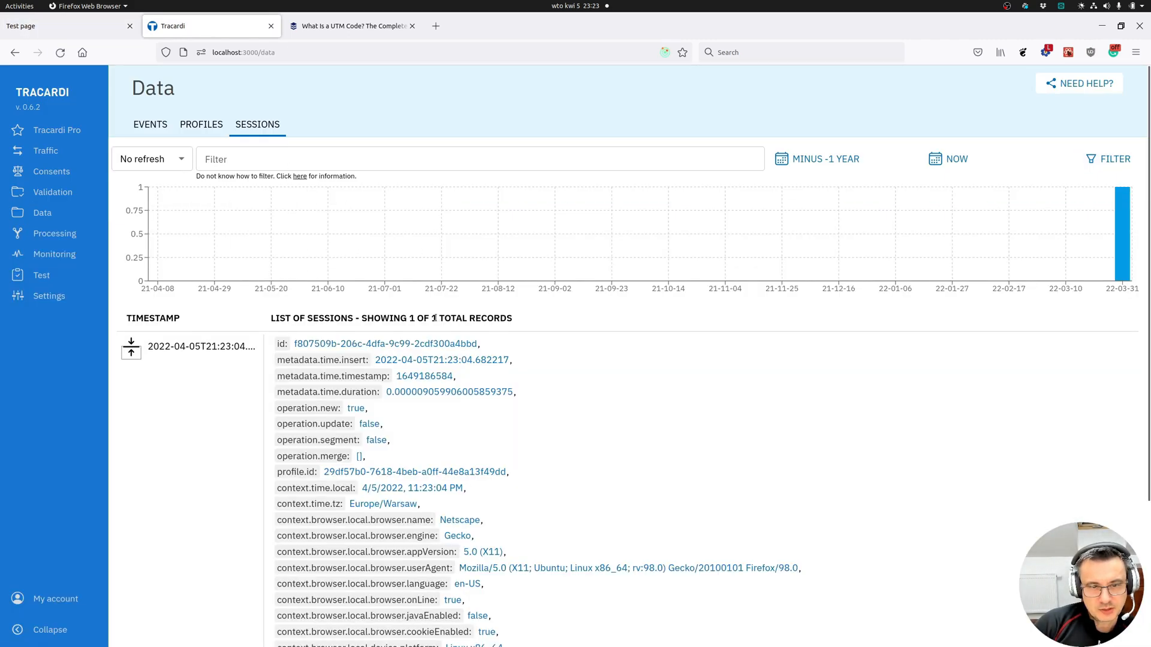
{"action": "left_click", "coordinate": [187, 127]}
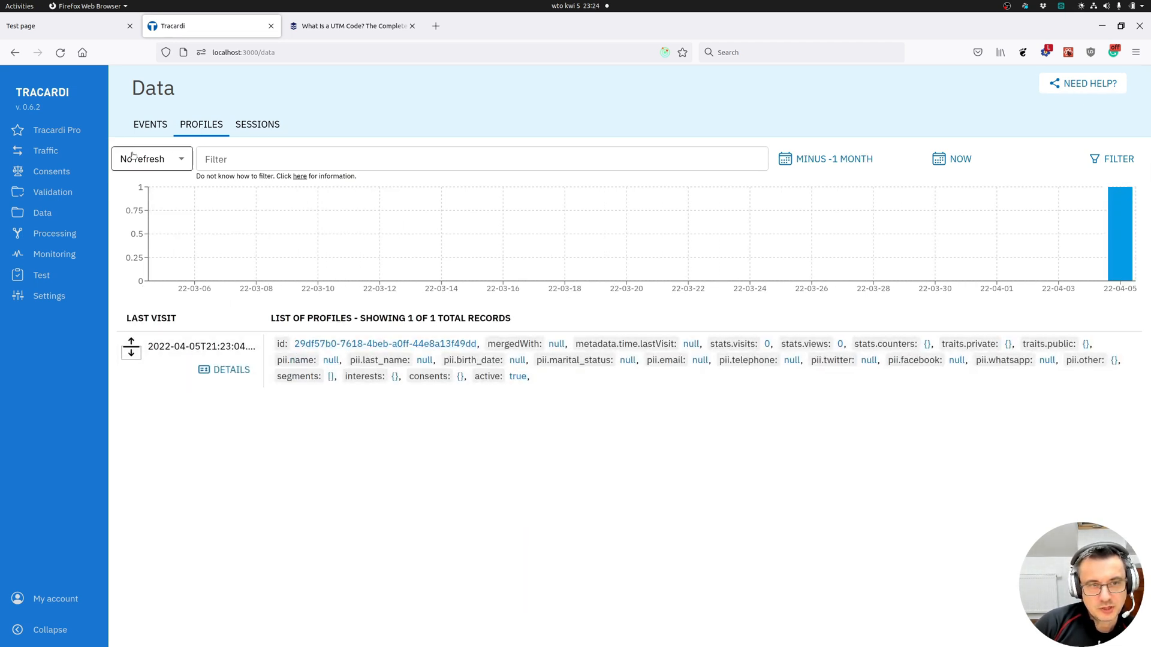
{"action": "left_click", "coordinate": [146, 127]}
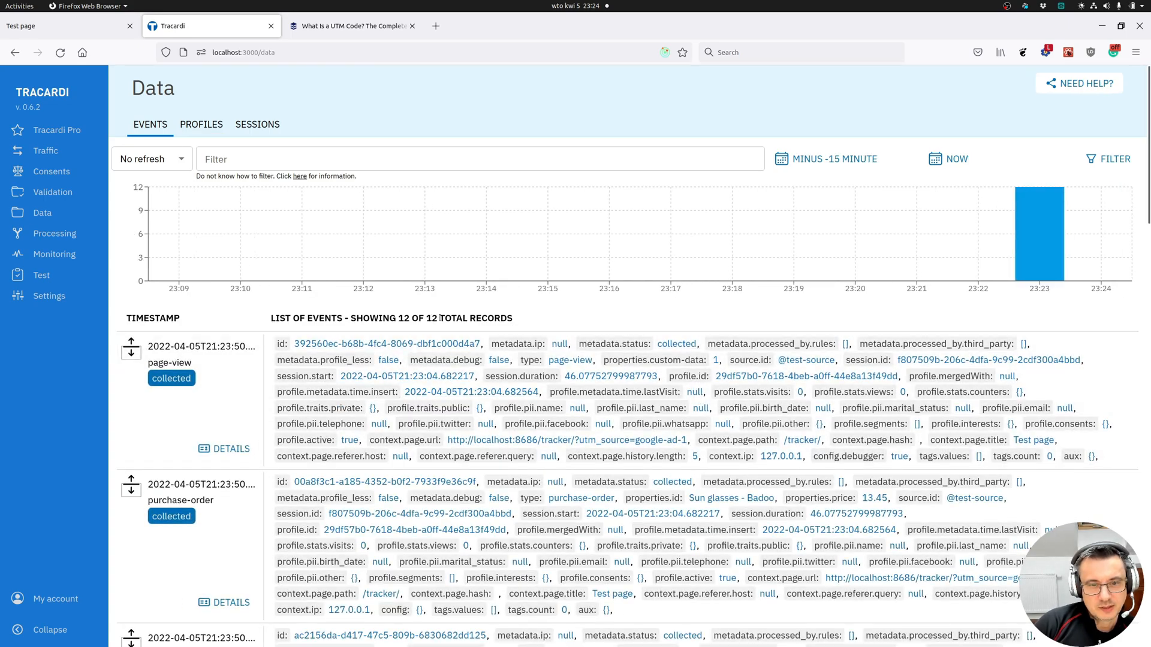
{"action": "scroll", "coordinate": [441, 318], "scroll_direction": "down", "scroll_amount": 20}
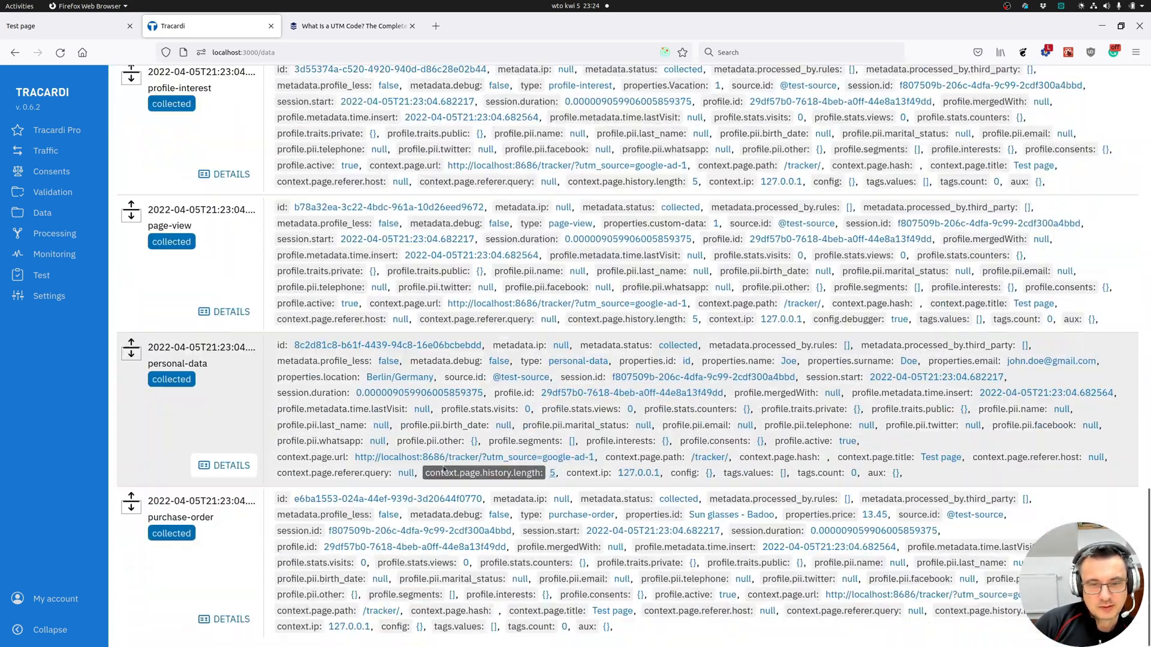
{"action": "scroll", "coordinate": [443, 469], "scroll_direction": "up", "scroll_amount": 20}
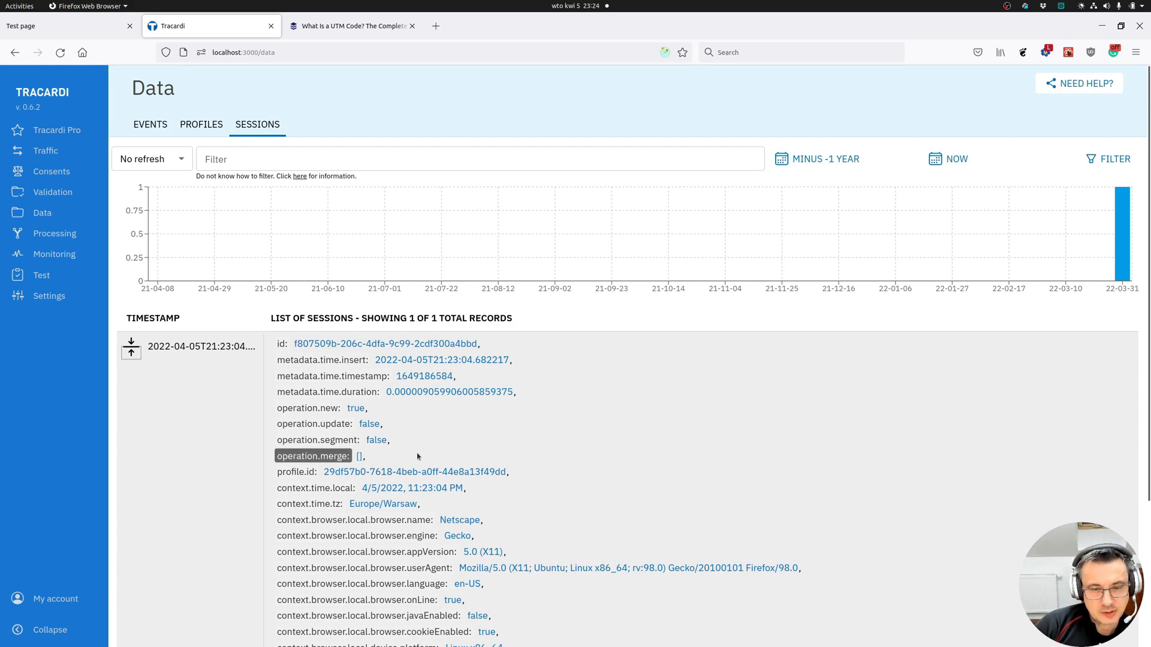
{"action": "scroll", "coordinate": [422, 452], "scroll_direction": "down", "scroll_amount": 3}
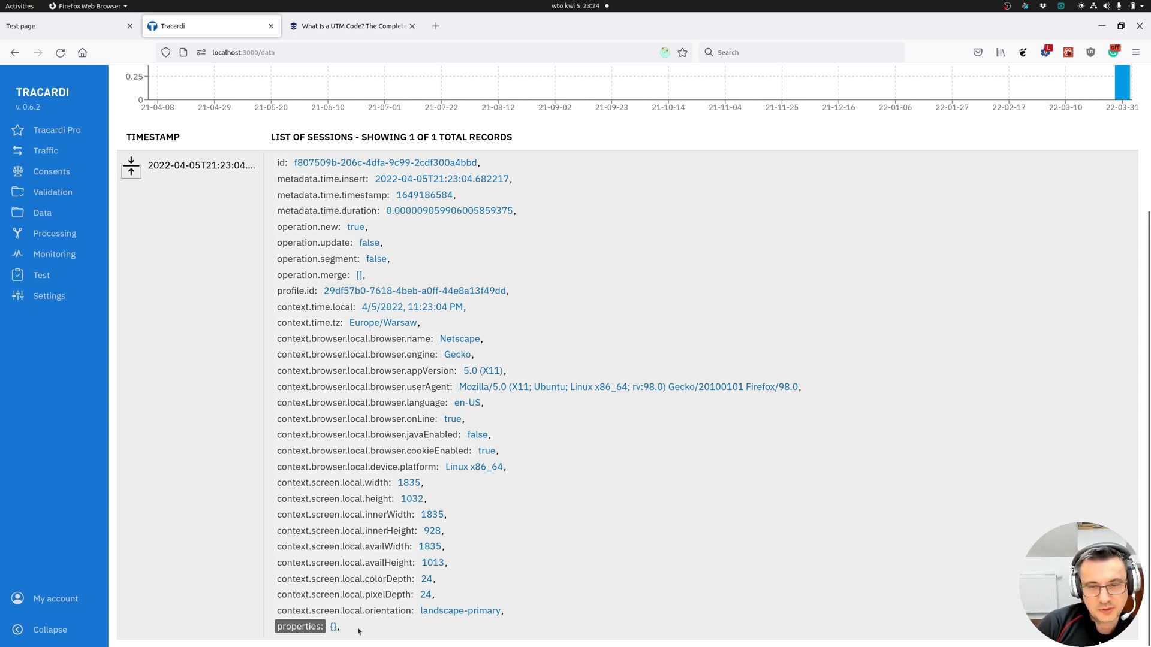
{"action": "scroll", "coordinate": [475, 436], "scroll_direction": "up", "scroll_amount": 3}
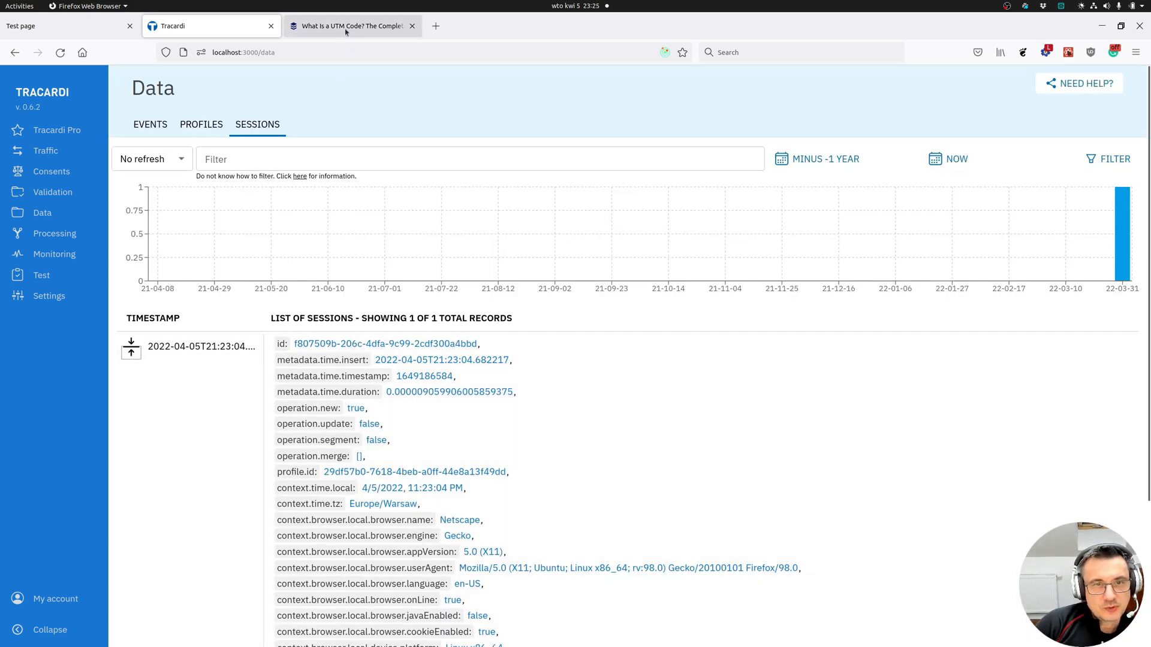
Open the Buffer guide to UTM codes and read through its explanation
{"action": "left_click", "coordinate": [345, 28]}
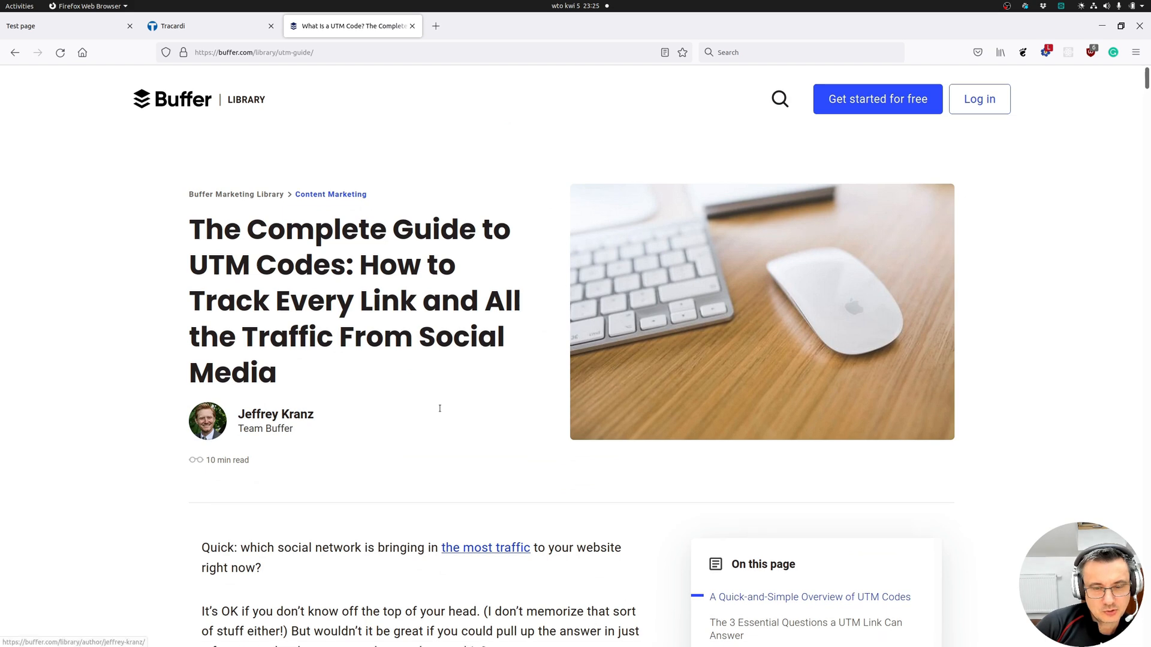
{"action": "scroll", "coordinate": [436, 409], "scroll_direction": "down", "scroll_amount": 10}
{"action": "scroll", "coordinate": [436, 409], "scroll_direction": "down", "scroll_amount": 7}
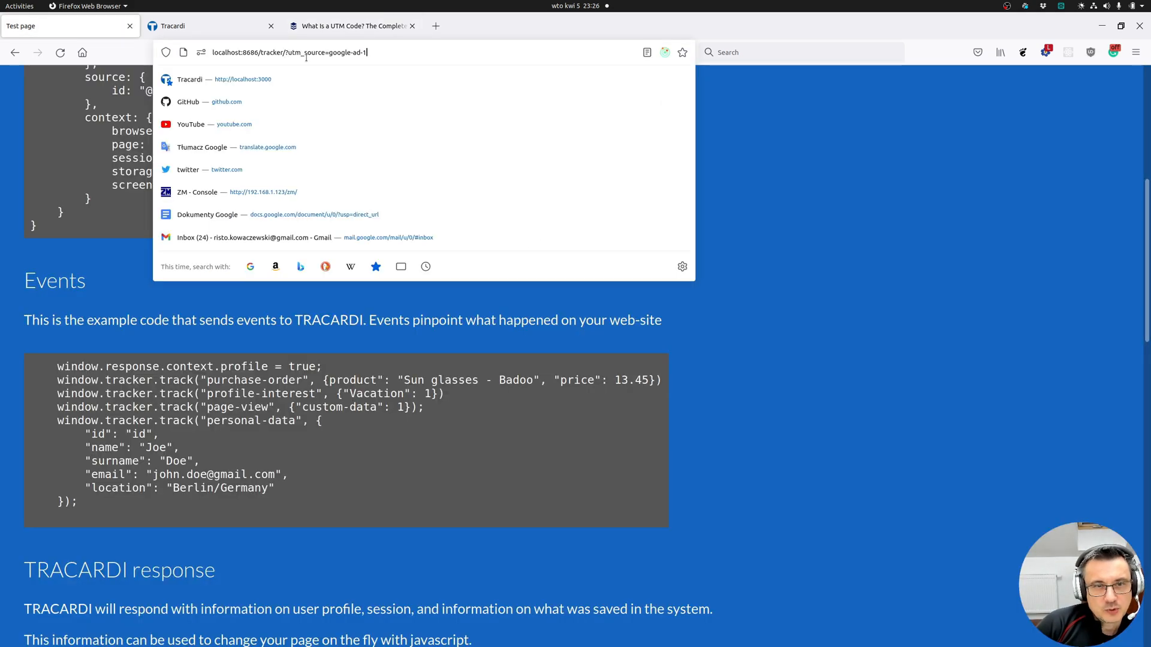
Expand the most recent page-view event in Tracardi and inspect its page context, including the URL with the UTM parameter
{"action": "left_click", "coordinate": [180, 26]}
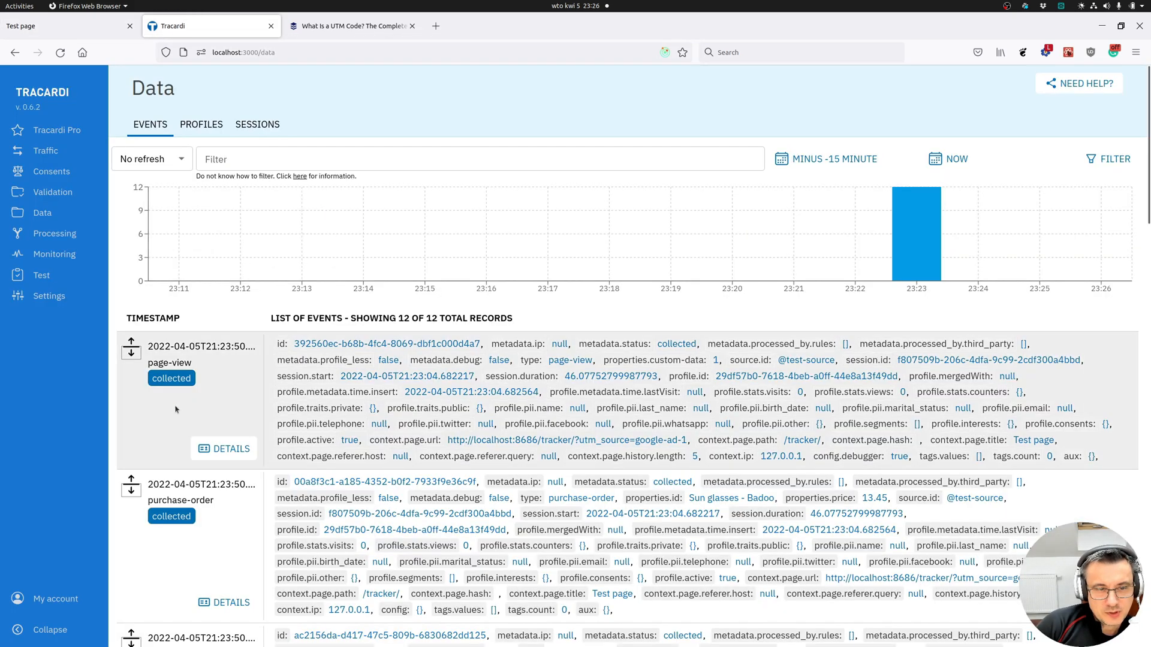
{"action": "left_click", "coordinate": [131, 348]}
{"action": "scroll", "coordinate": [451, 491], "scroll_direction": "down", "scroll_amount": 10}
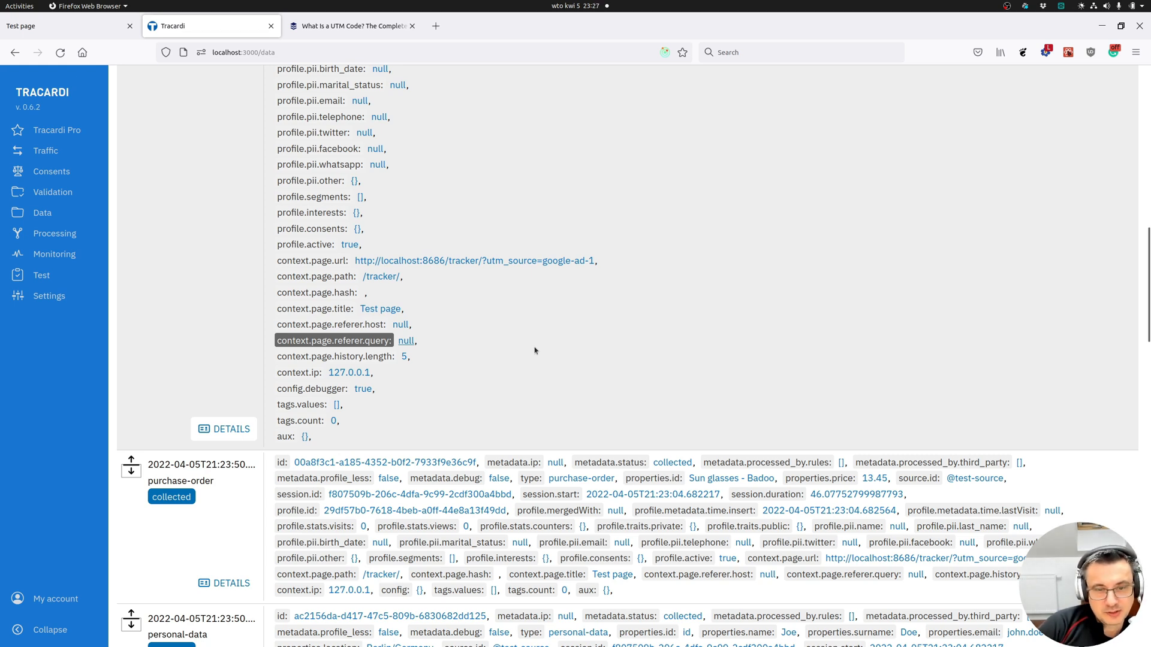
{"action": "scroll", "coordinate": [509, 321], "scroll_direction": "up", "scroll_amount": 15}
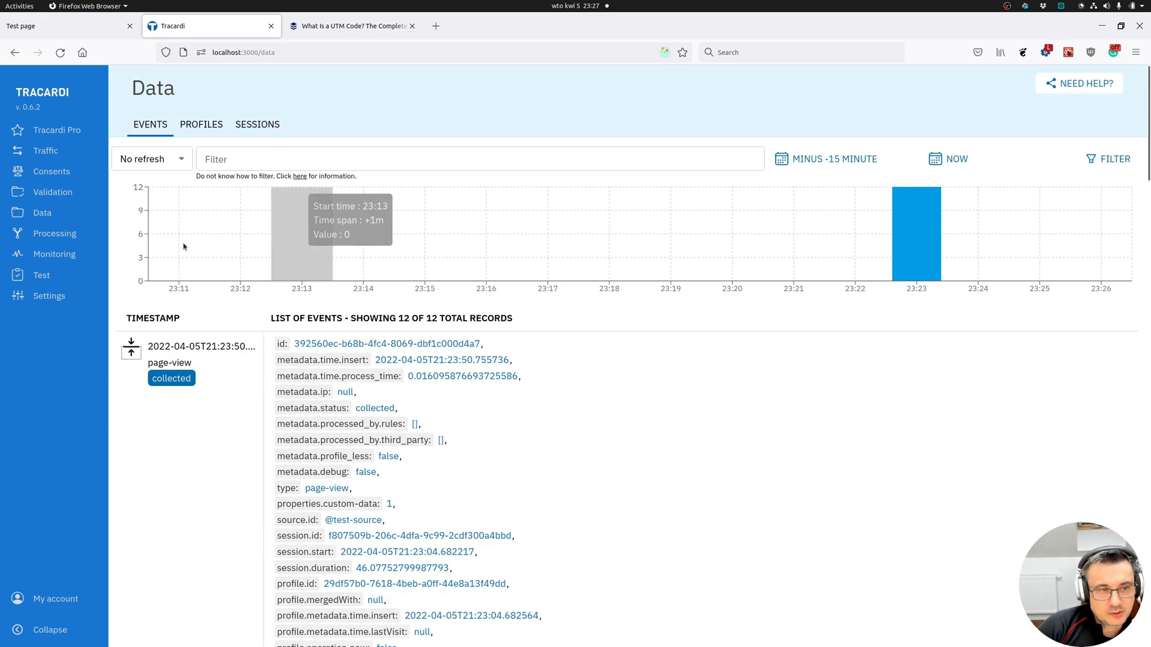
Create a new workflow named UTMs and place a Start node on its canvas
{"action": "left_click", "coordinate": [54, 234]}
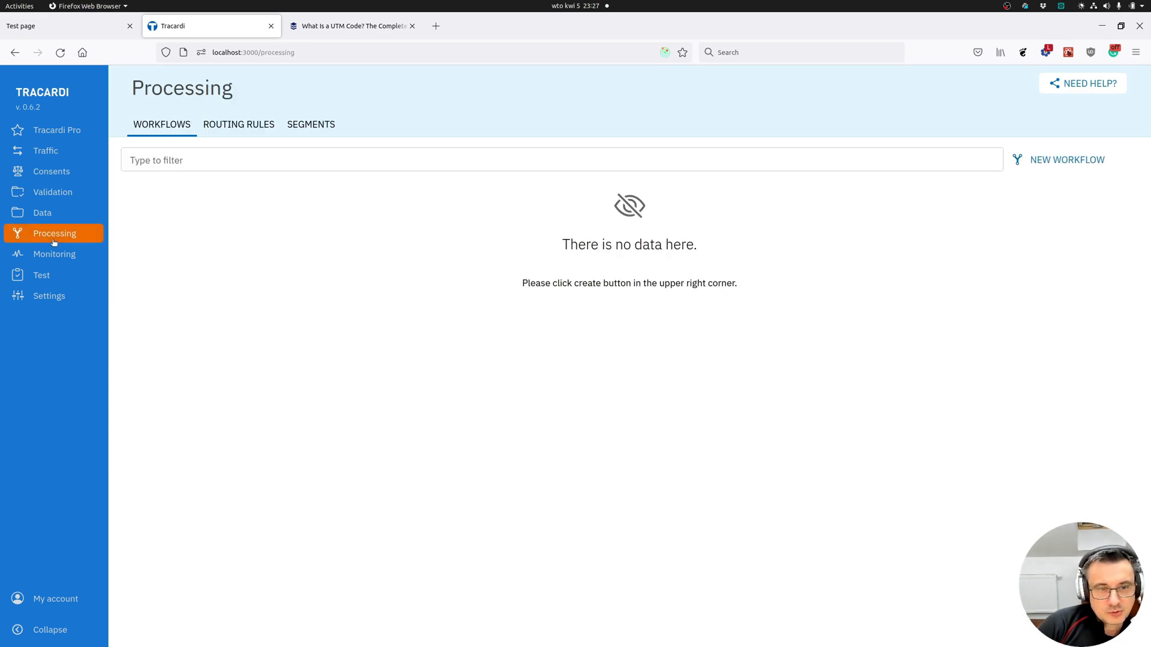
{"action": "left_click", "coordinate": [1052, 162]}
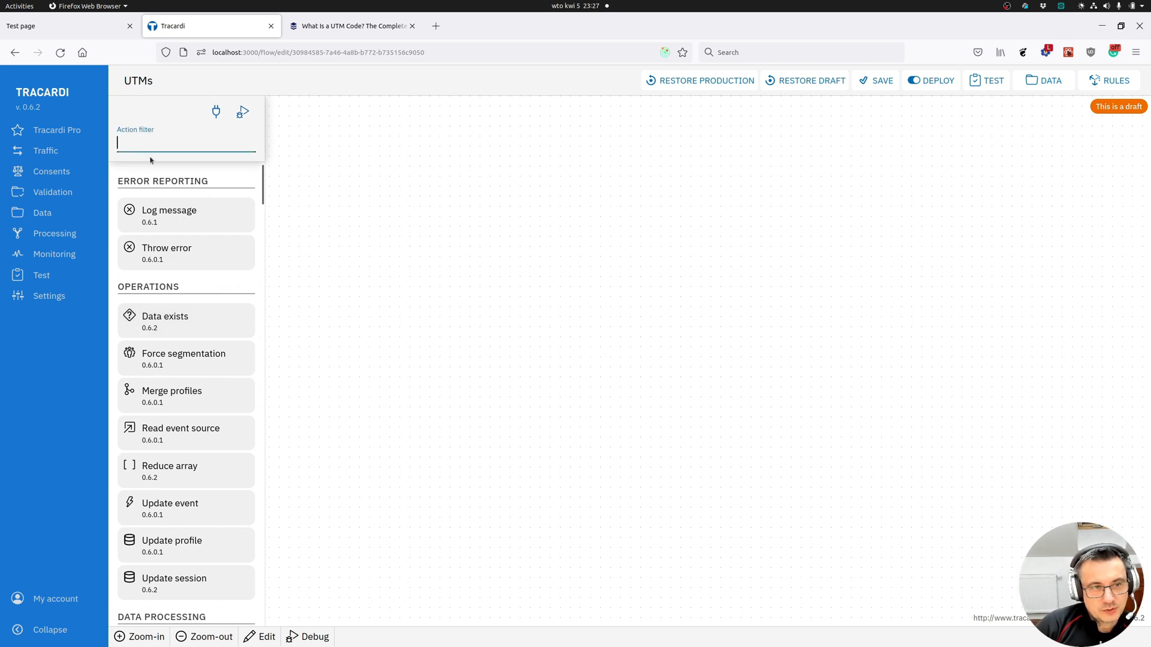
{"action": "type", "text": "Sta"}
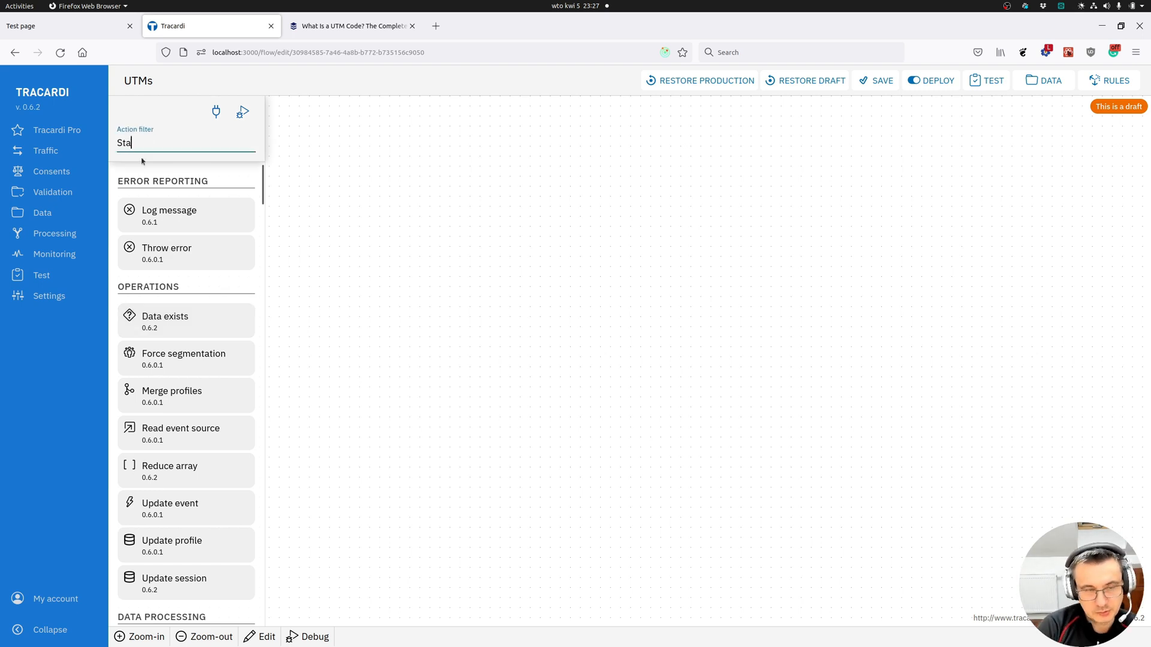
{"action": "scroll", "coordinate": [183, 510], "scroll_direction": "down", "scroll_amount": 2}
{"action": "left_click_drag", "start_coordinate": [183, 527], "coordinate": [527, 252]}
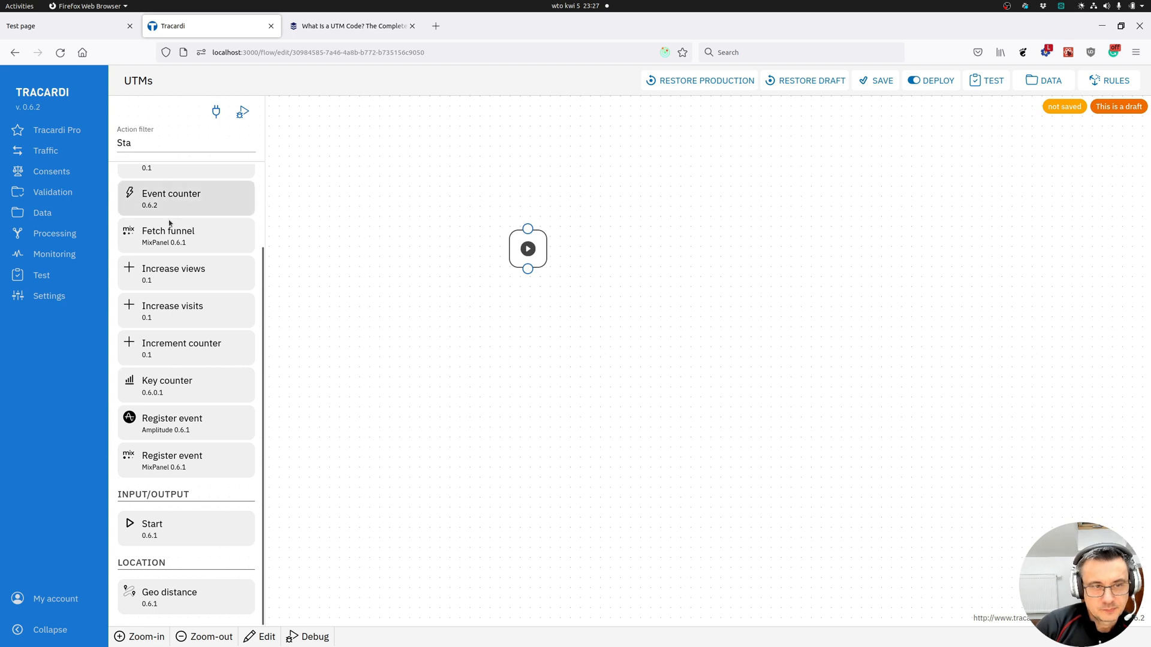
Add a Debug node above the Start node, connect the two, and set its event type to page-view
{"action": "scroll", "coordinate": [168, 226], "scroll_direction": "up", "scroll_amount": 2}
{"action": "left_click", "coordinate": [126, 139]}
{"action": "key", "text": "ctrl+a"}
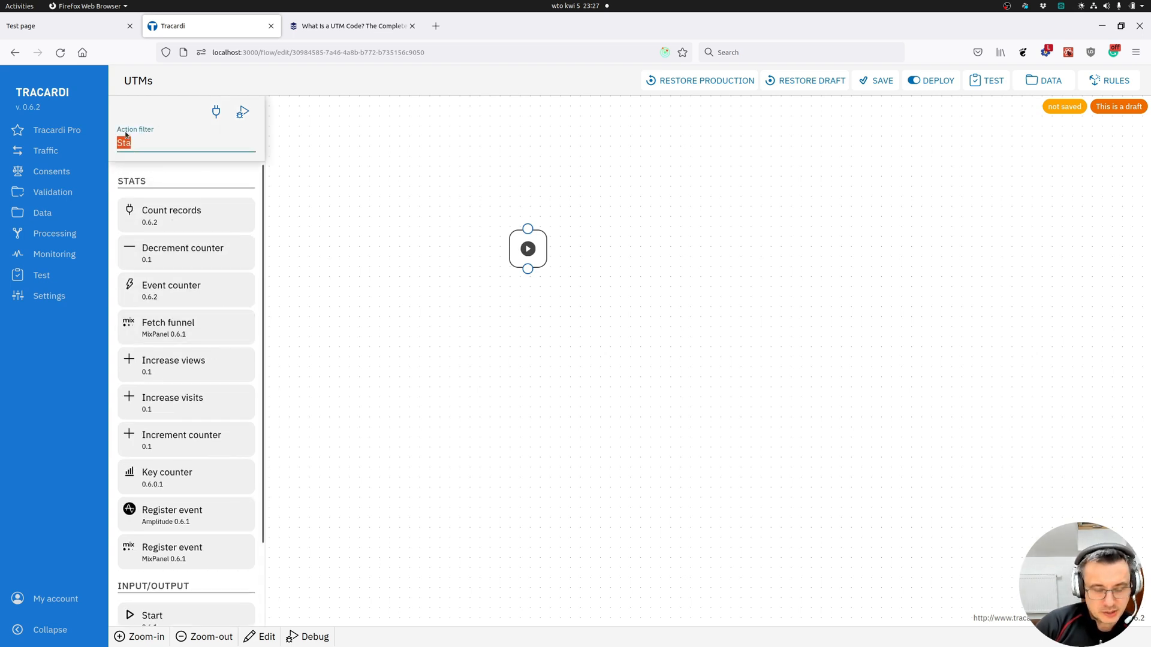
{"action": "type", "text": "deb"}
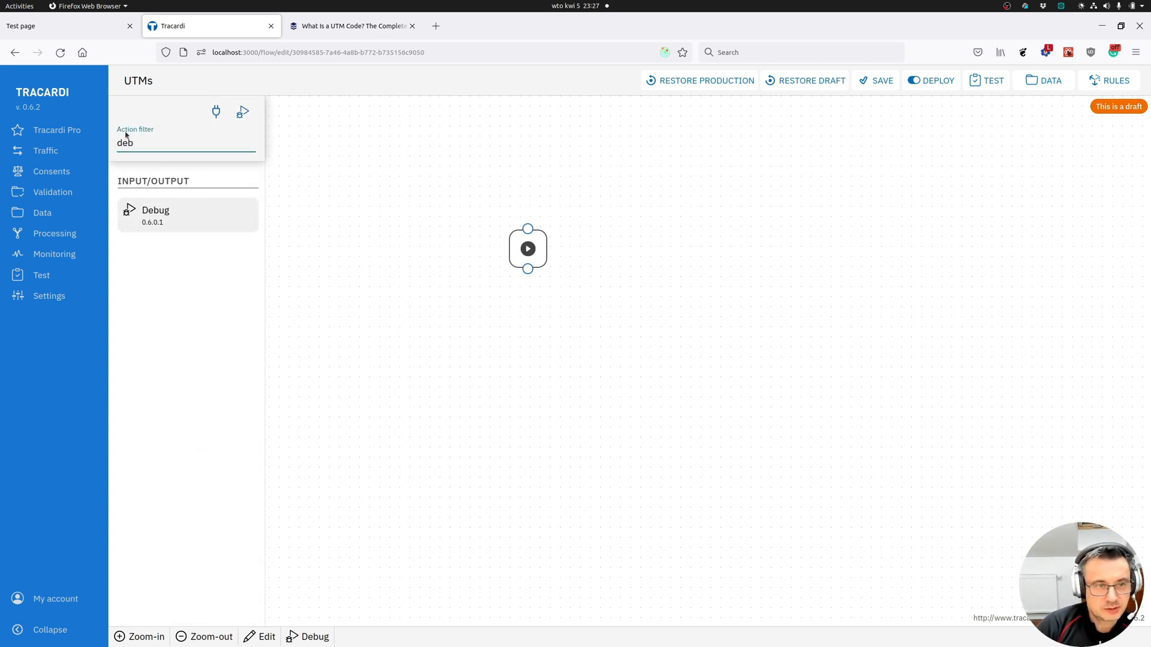
{"action": "left_click_drag", "start_coordinate": [192, 226], "coordinate": [537, 172]}
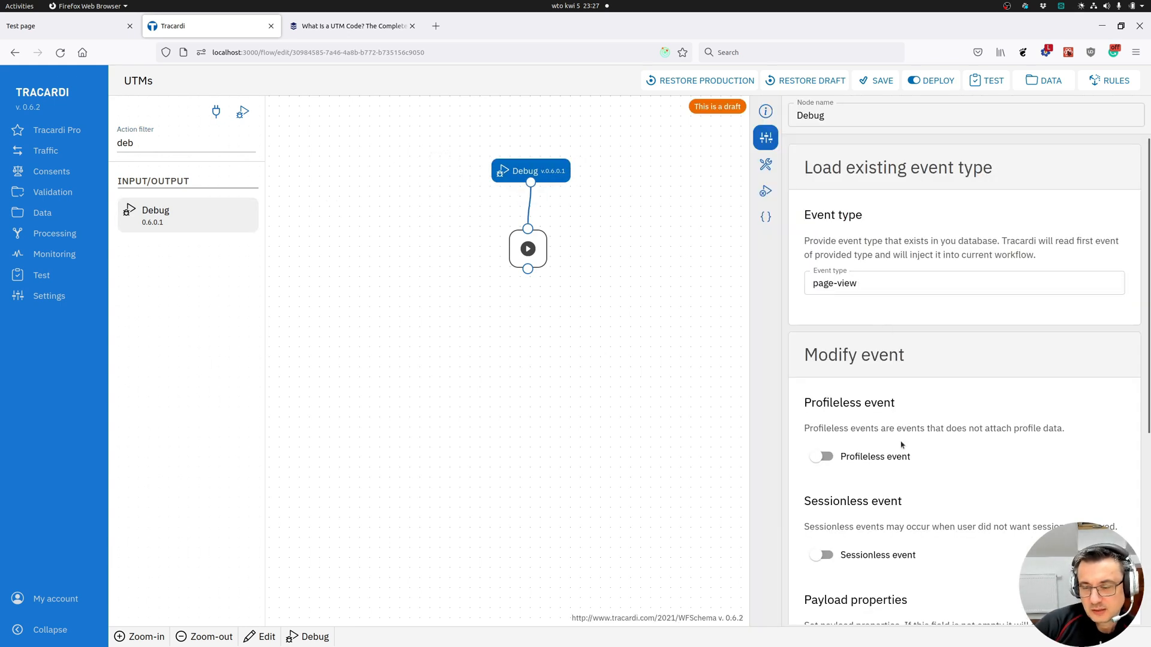
Check the Debug node's remaining settings, and run the workflow in debug mode
{"action": "scroll", "coordinate": [901, 455], "scroll_direction": "down", "scroll_amount": 5}
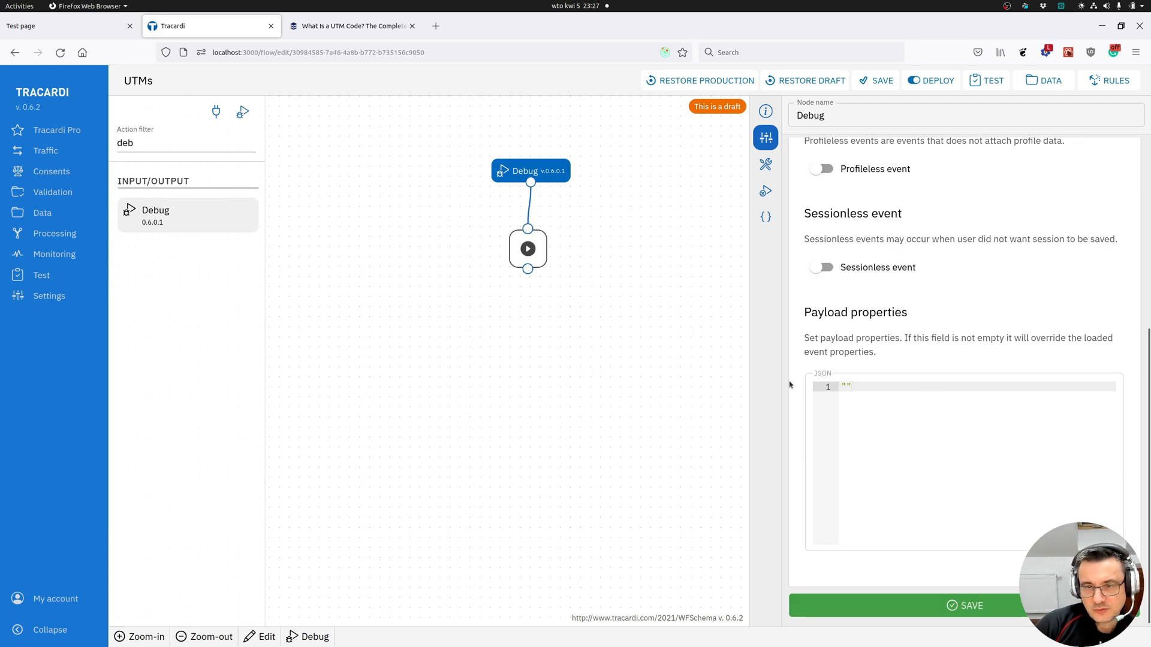
{"action": "left_click", "coordinate": [645, 360]}
{"action": "left_click", "coordinate": [242, 112]}
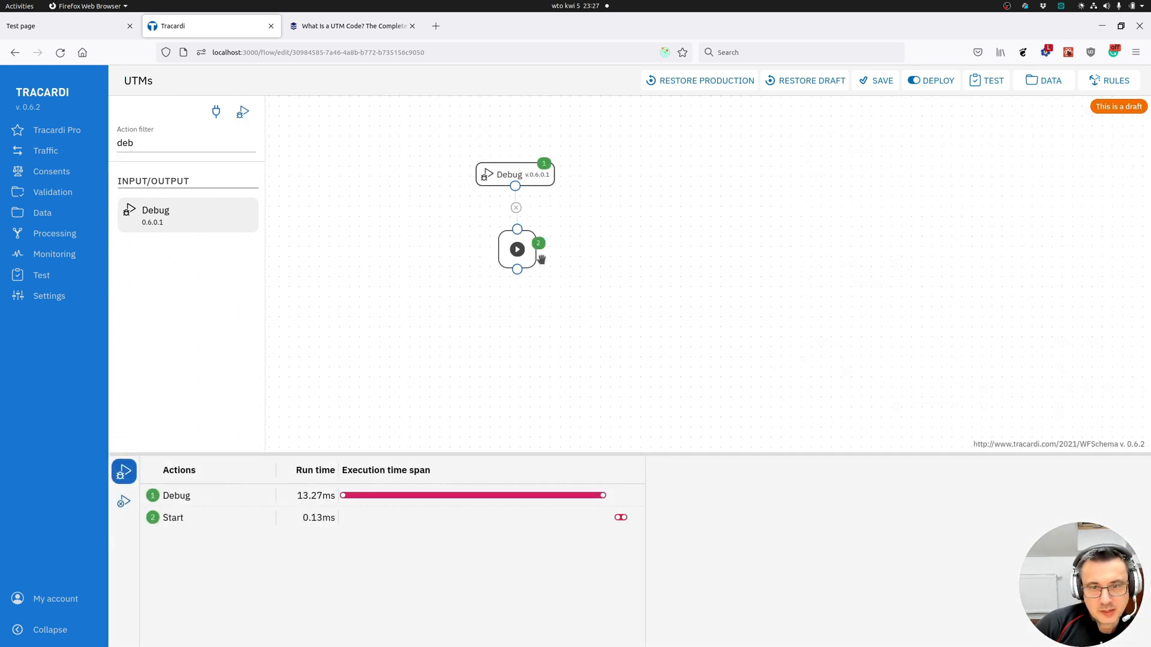
Inspect the event data in the Debug node's run state, down to the page context URL with the UTM parameter
{"action": "left_click", "coordinate": [305, 495]}
{"action": "left_click", "coordinate": [1069, 476]}
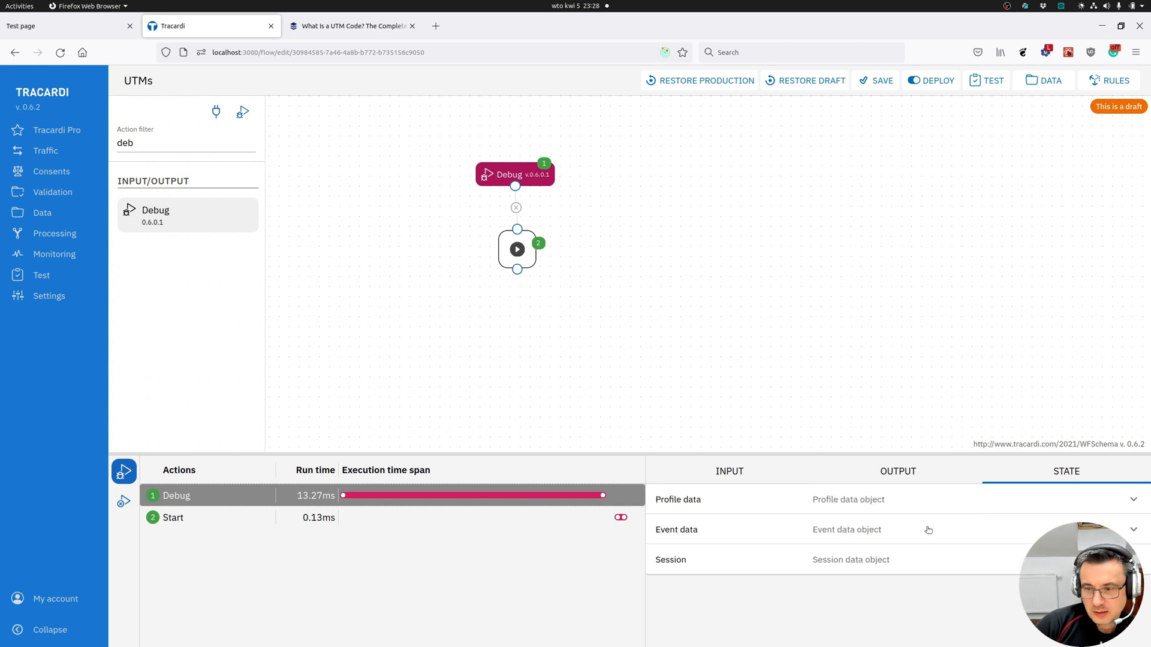
{"action": "left_click", "coordinate": [838, 537]}
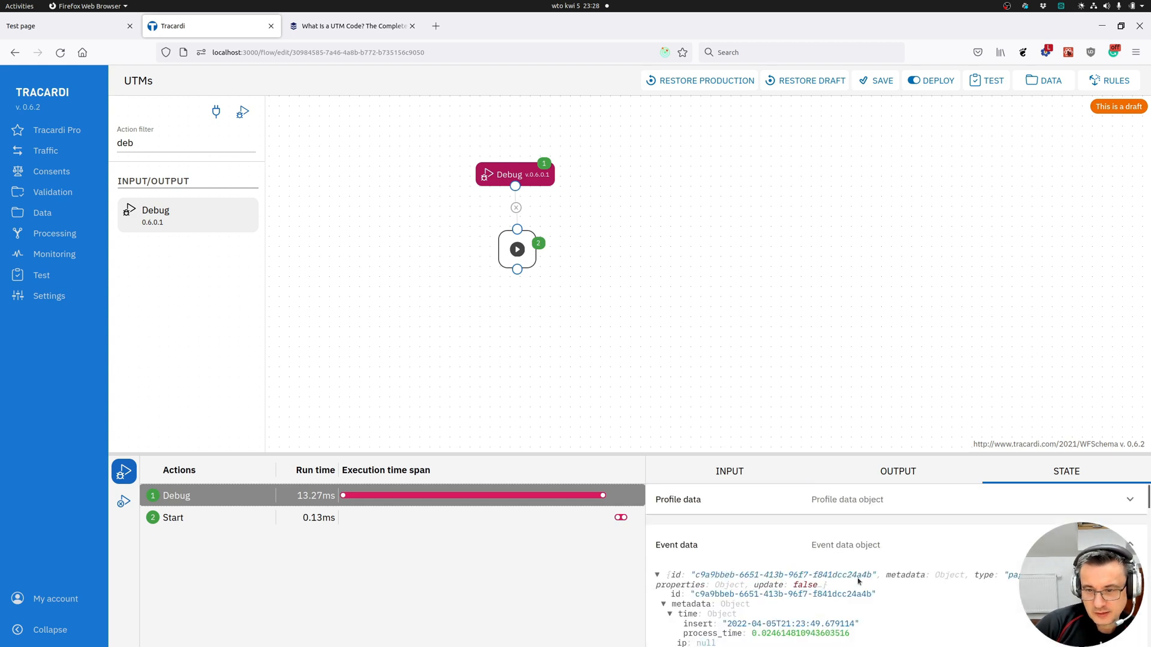
{"action": "scroll", "coordinate": [858, 581], "scroll_direction": "down", "scroll_amount": 10}
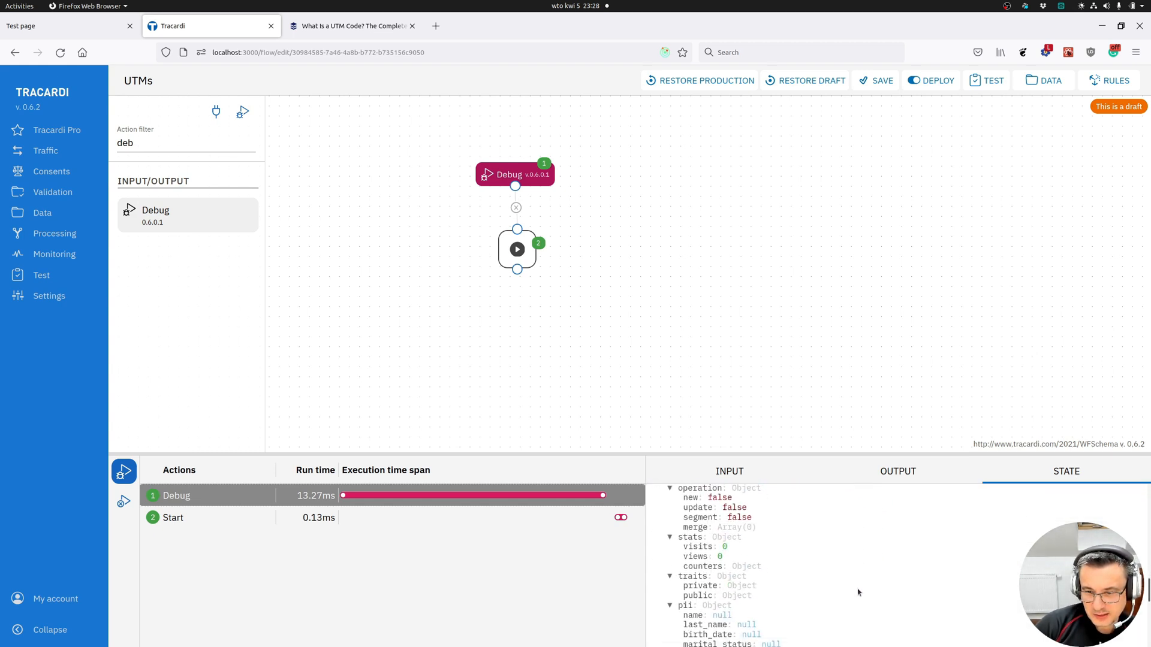
{"action": "scroll", "coordinate": [859, 590], "scroll_direction": "up", "scroll_amount": 5}
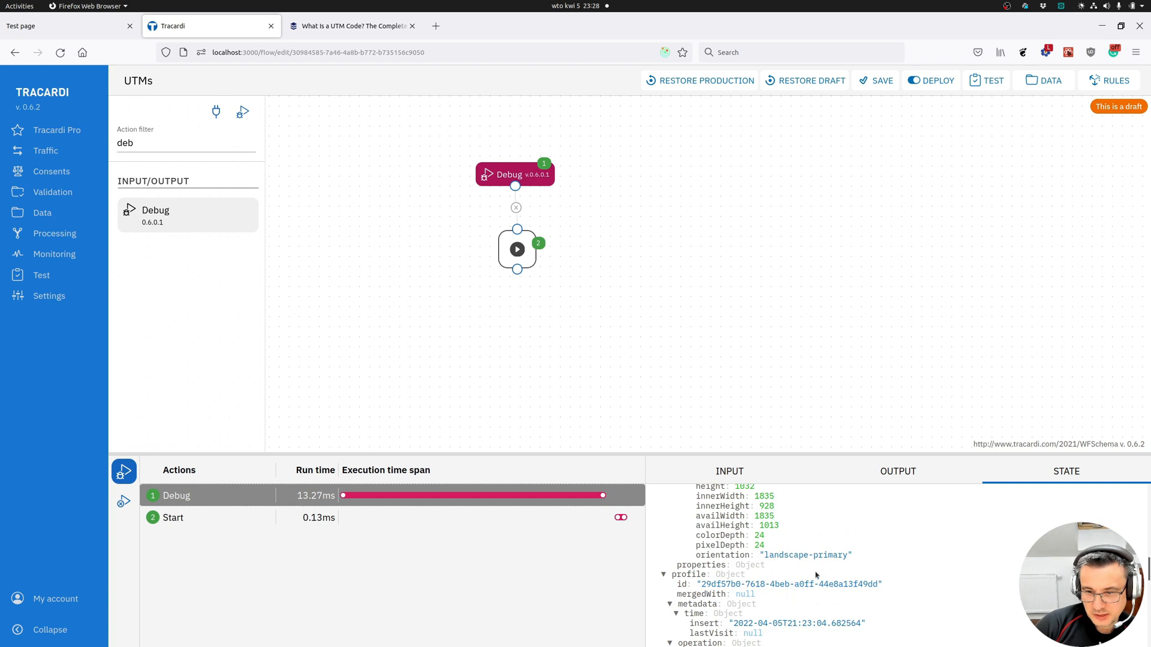
{"action": "scroll", "coordinate": [816, 575], "scroll_direction": "up", "scroll_amount": 5}
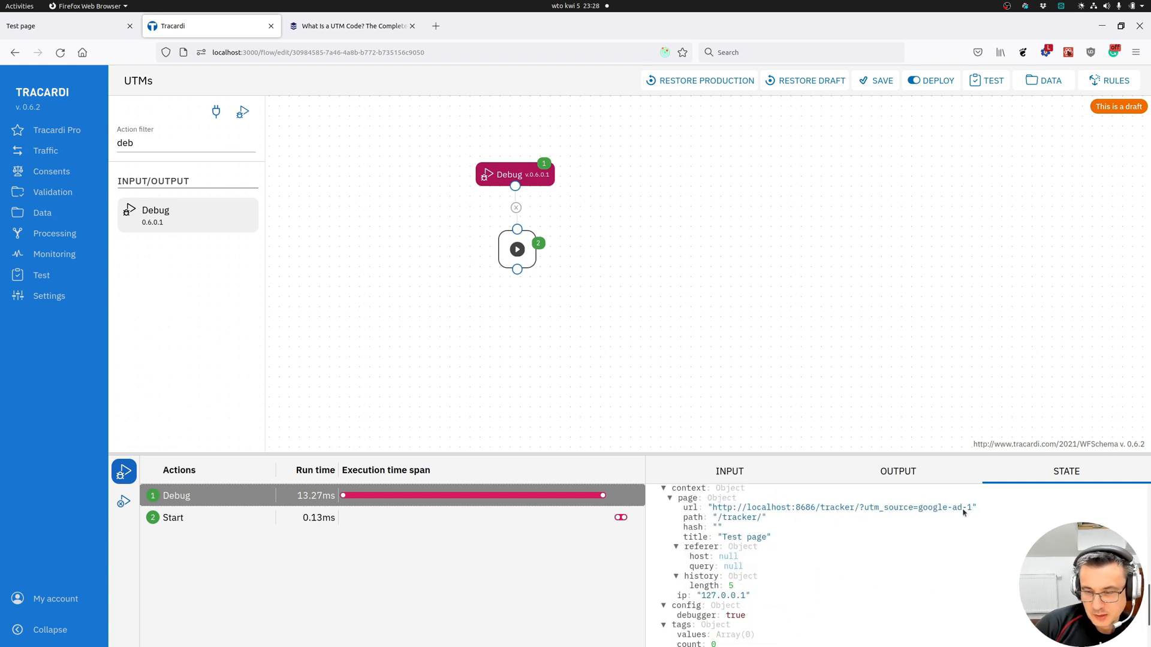
Add an "Is it a new visit" node below the Start node and connect the Start node to it
{"action": "double_click", "coordinate": [138, 142]}
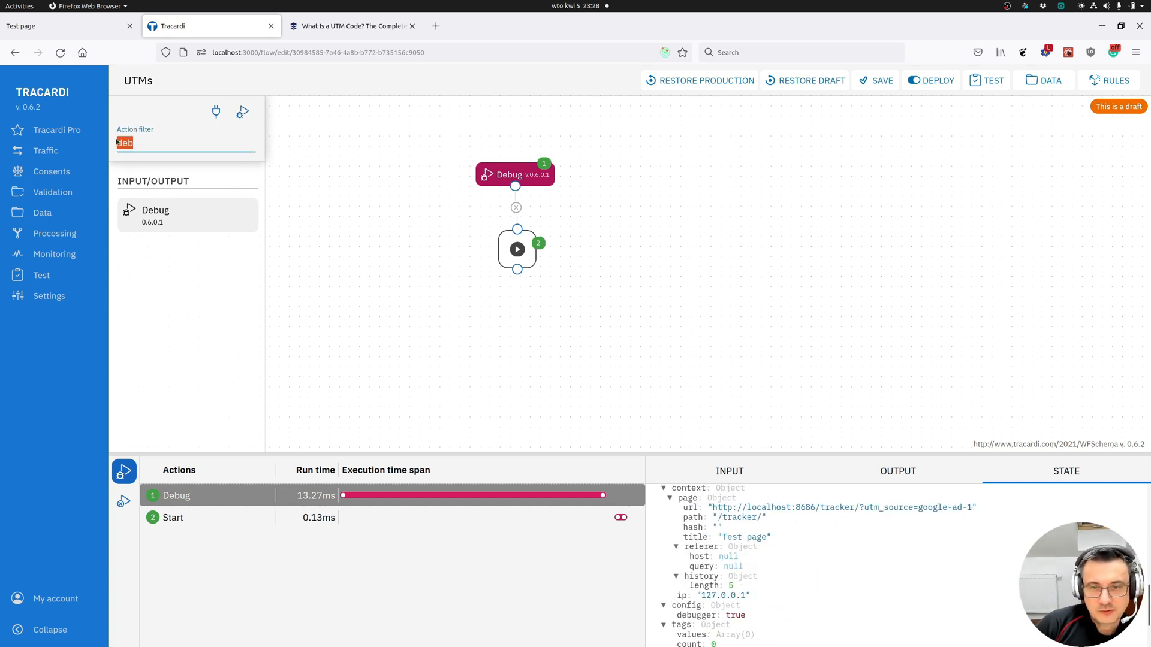
{"action": "type", "text": "vis"}
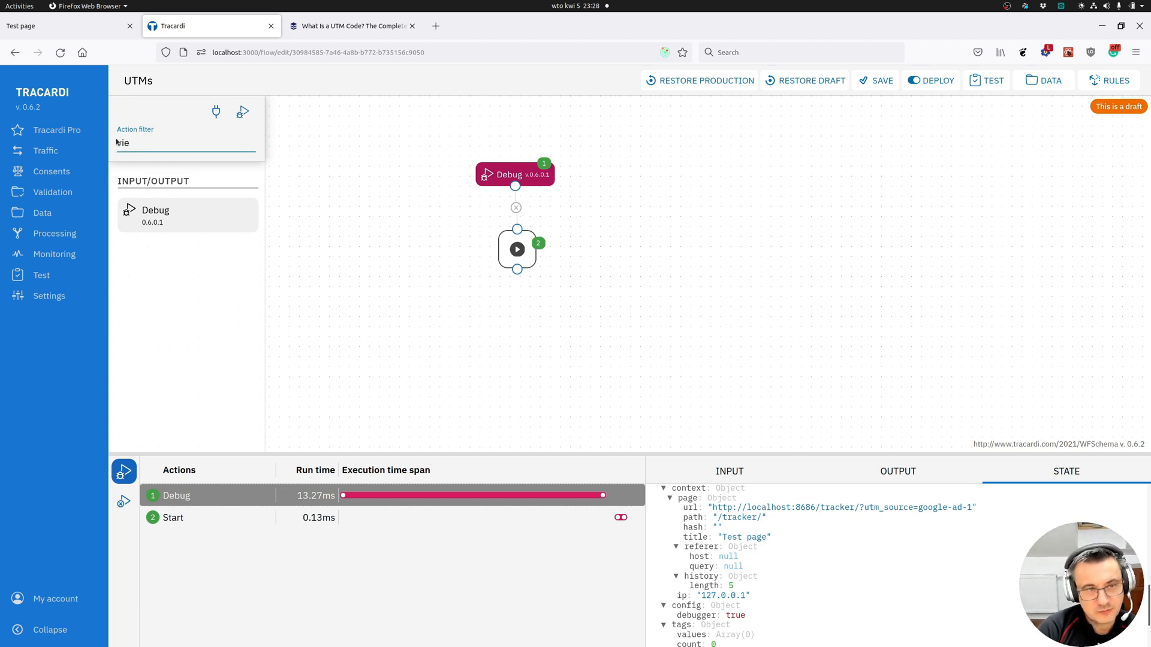
{"action": "key", "text": "BackSpace"}
{"action": "type", "text": "s"}
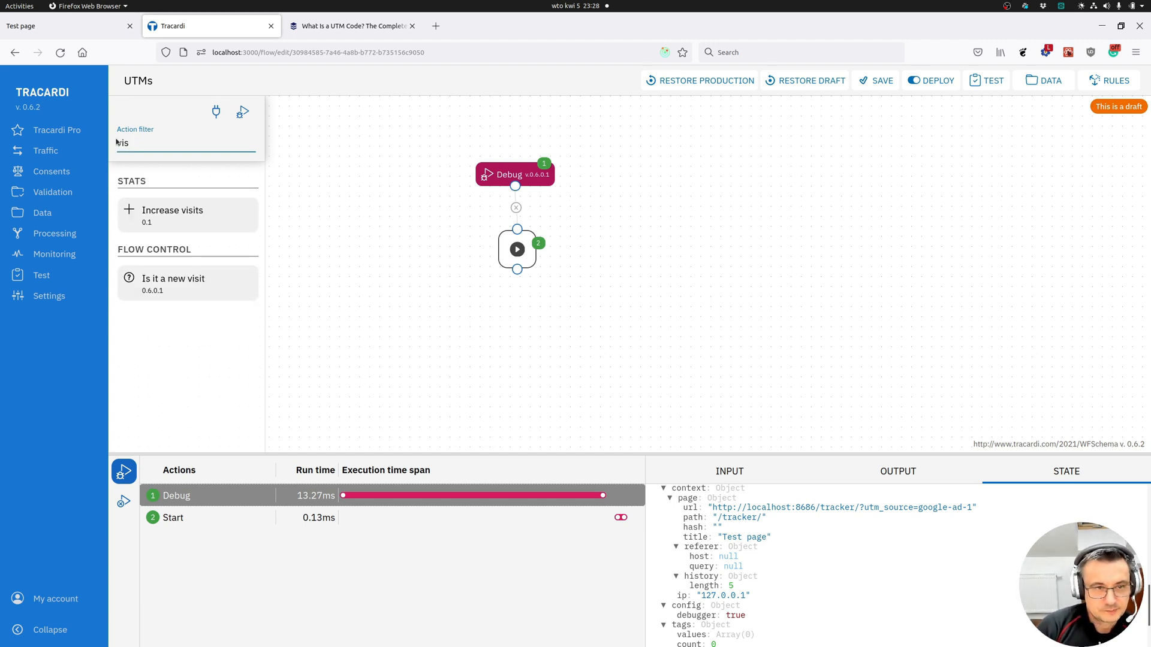
{"action": "left_click_drag", "start_coordinate": [173, 284], "coordinate": [515, 332]}
{"action": "left_click_drag", "start_coordinate": [518, 269], "coordinate": [507, 325]}
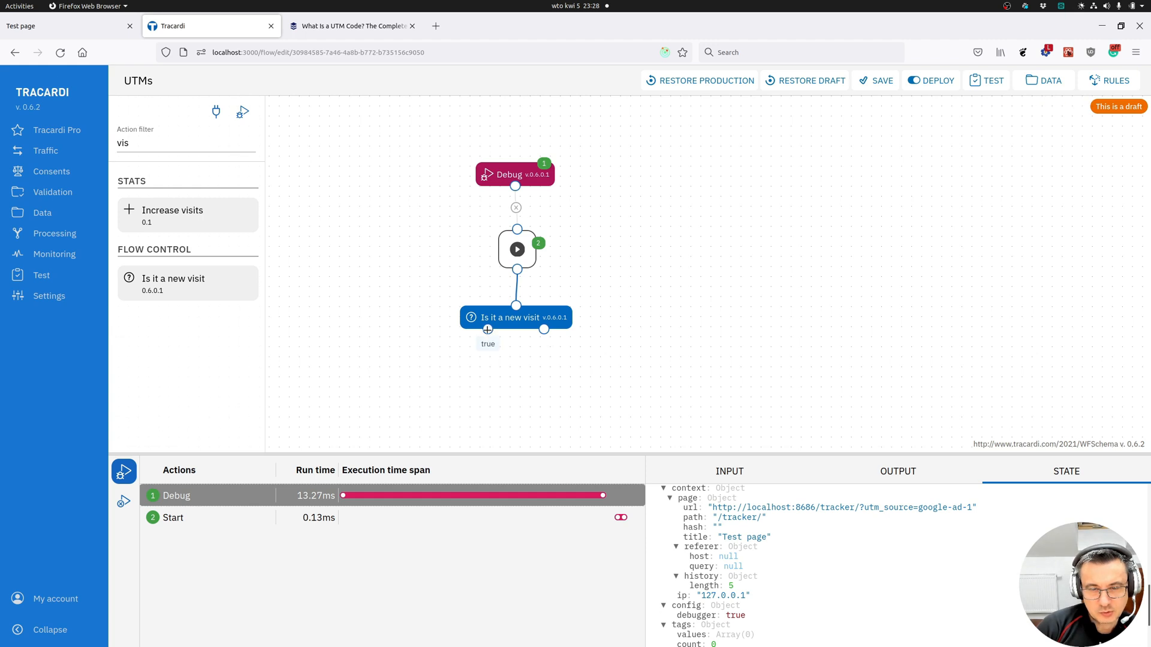
Add a Parse URL node below the new-visit check and connect it to the check's true output
{"action": "double_click", "coordinate": [140, 147]}
{"action": "type", "text": "pa"}
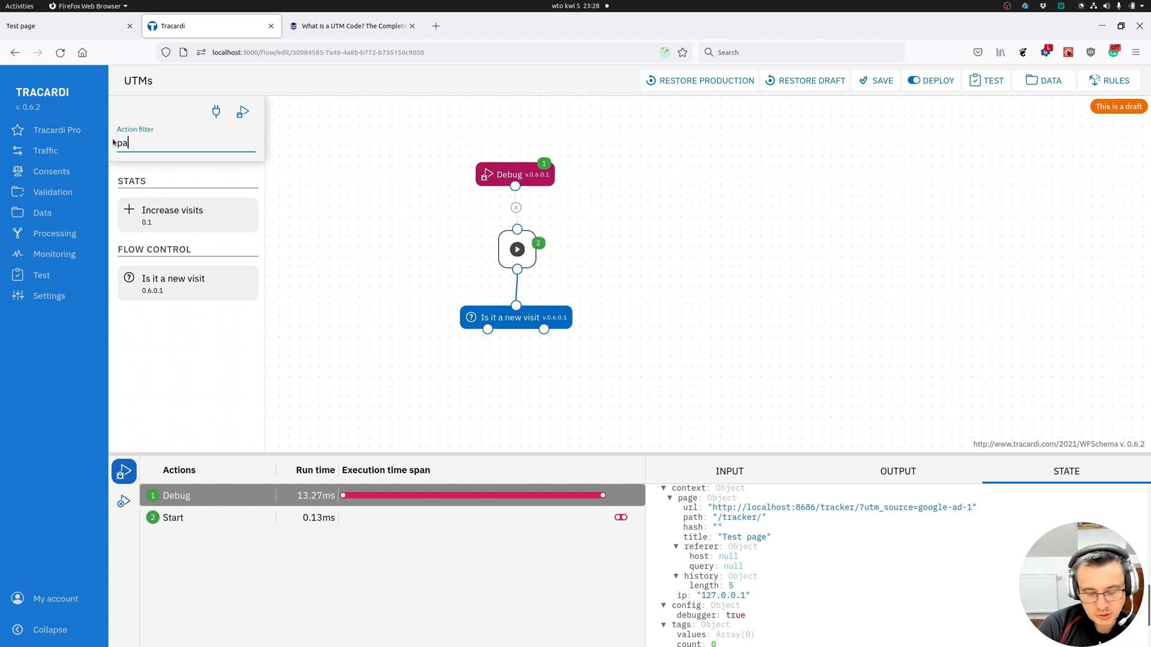
{"action": "type", "text": "rs"}
{"action": "left_click_drag", "start_coordinate": [196, 211], "coordinate": [454, 387]}
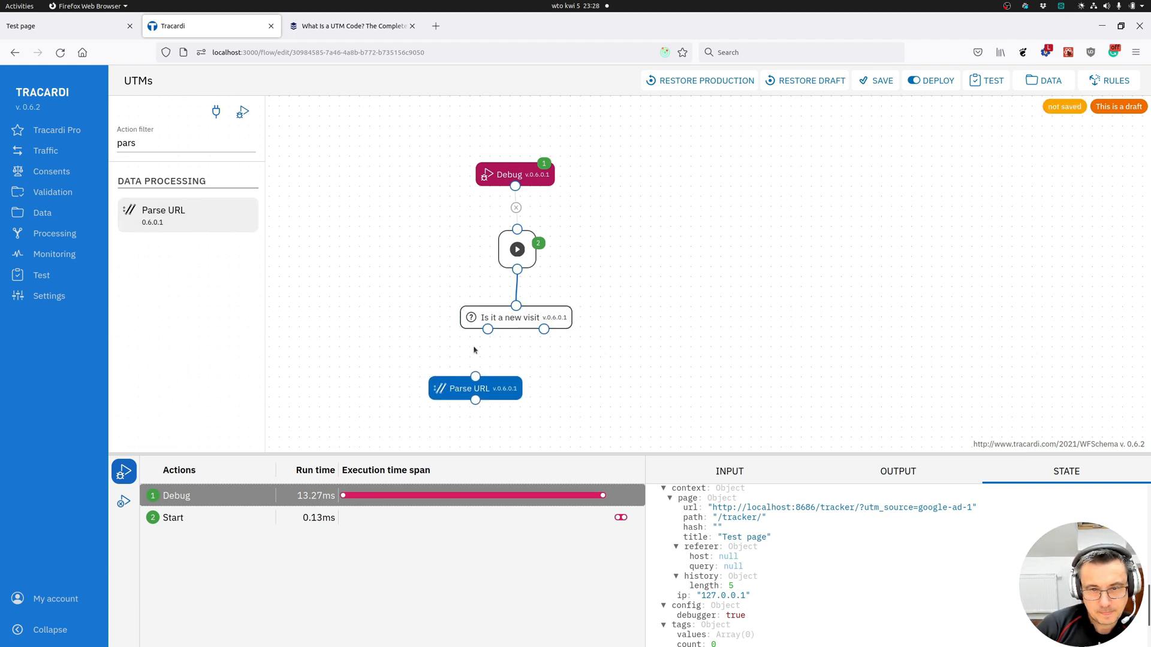
{"action": "left_click_drag", "start_coordinate": [488, 329], "coordinate": [476, 377]}
{"action": "left_click", "coordinate": [589, 397]}
{"action": "left_click", "coordinate": [498, 393]}
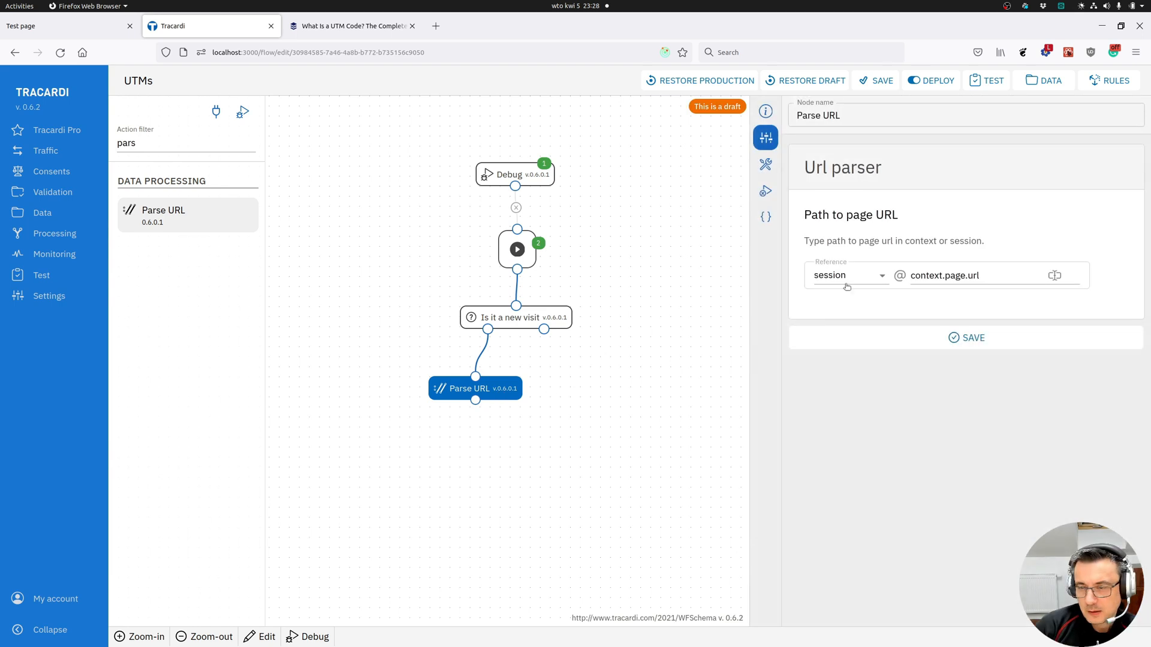
{"action": "left_click", "coordinate": [875, 281]}
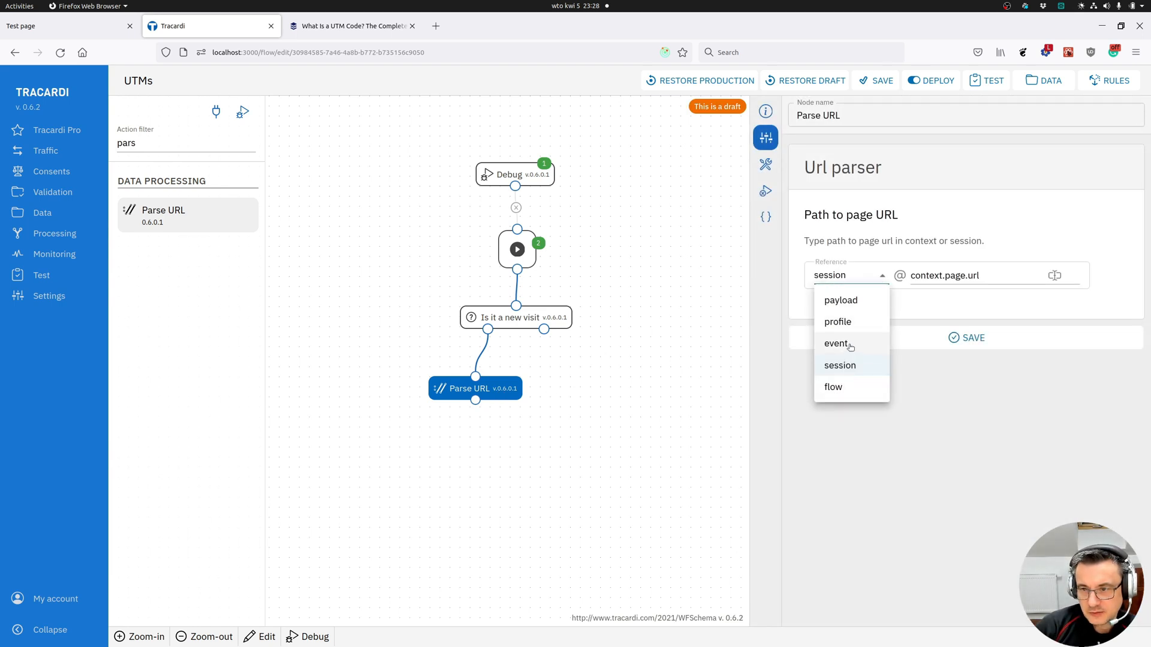
{"action": "left_click", "coordinate": [854, 343]}
{"action": "left_click", "coordinate": [989, 275]}
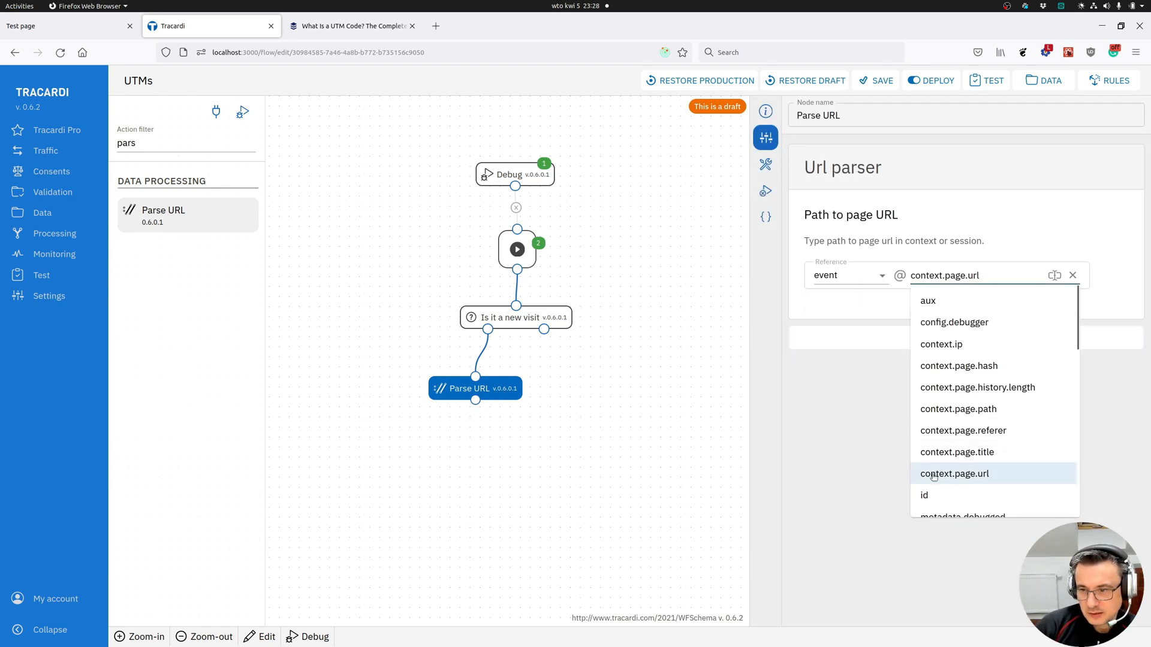
{"action": "left_click", "coordinate": [978, 474]}
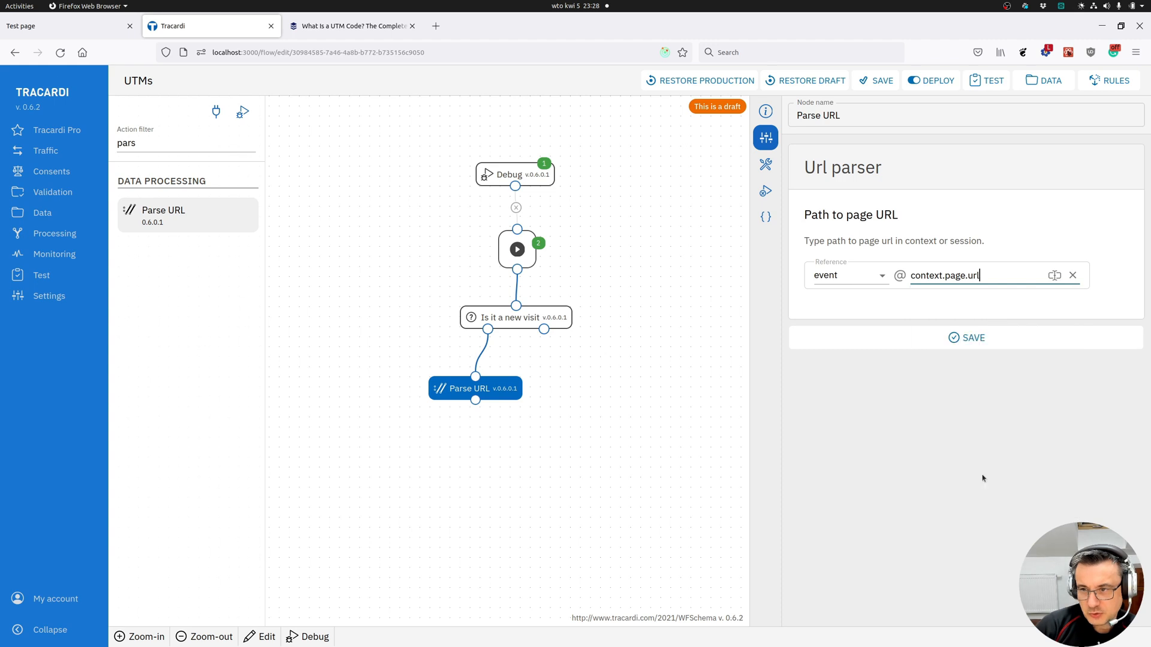
{"action": "left_click", "coordinate": [932, 338]}
Run the workflow in debug mode and inspect the Parse URL node's output payload
{"action": "left_click", "coordinate": [242, 112]}
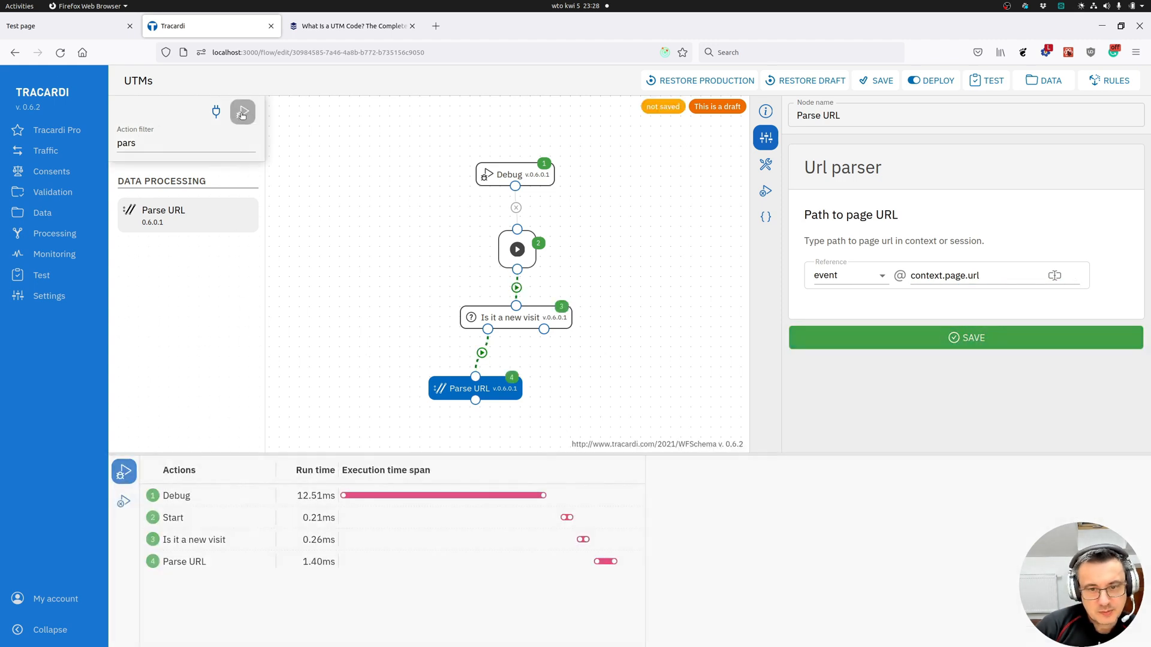
{"action": "left_click", "coordinate": [307, 565]}
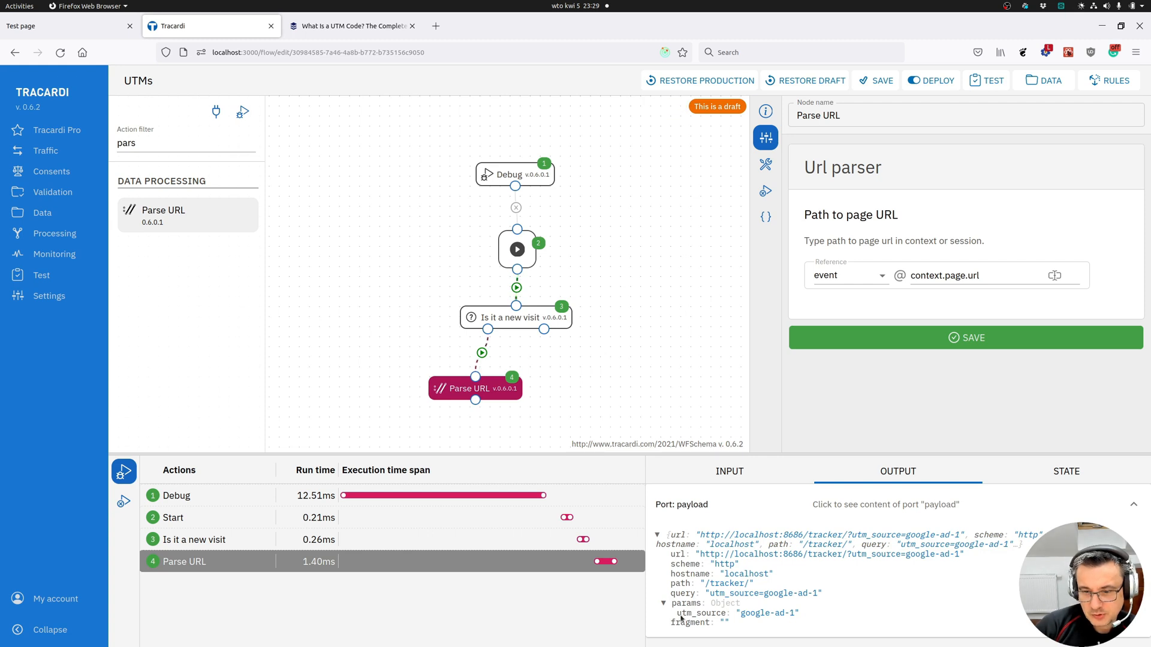
Add a "Data exists" node below the Parse URL node and connect Parse URL to it
{"action": "left_click_drag", "start_coordinate": [655, 409], "coordinate": [595, 352]}
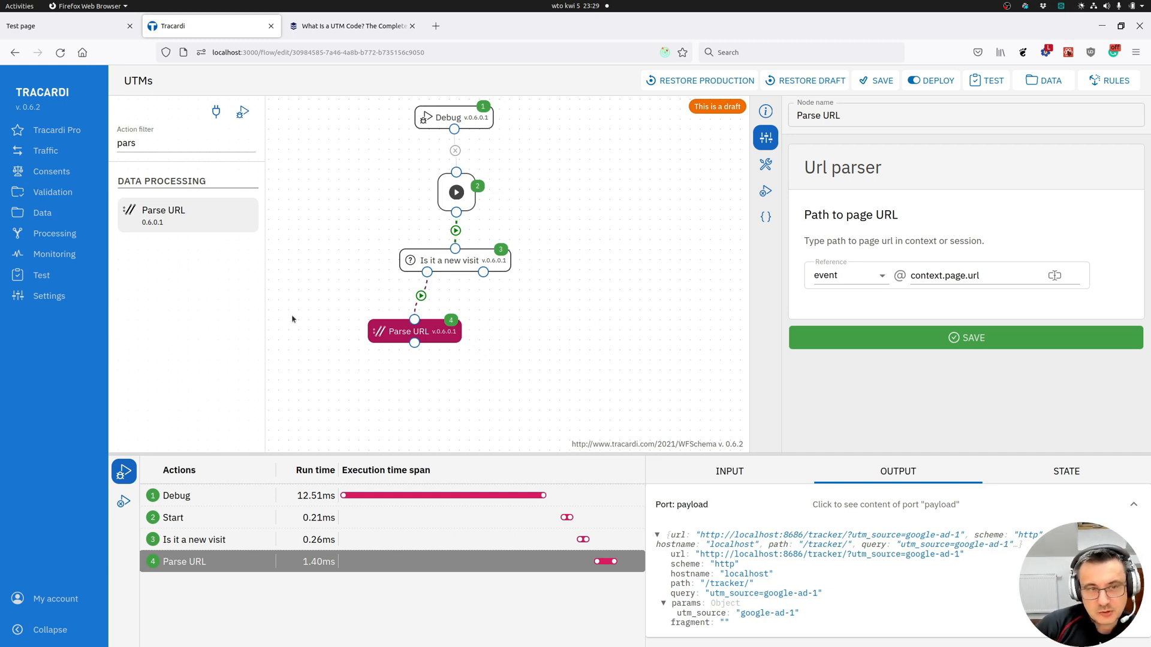
{"action": "double_click", "coordinate": [125, 142]}
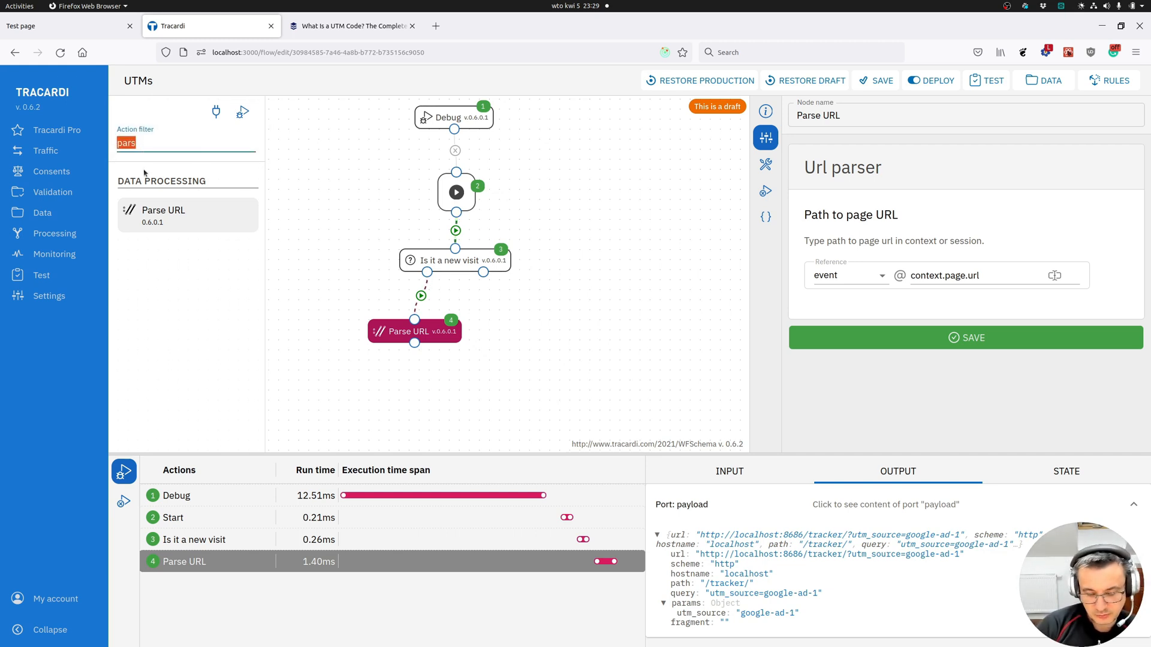
{"action": "type", "text": "exi"}
{"action": "left_click_drag", "start_coordinate": [198, 222], "coordinate": [393, 399]}
{"action": "left_click_drag", "start_coordinate": [414, 343], "coordinate": [407, 390]}
{"action": "left_click", "coordinate": [847, 230]}
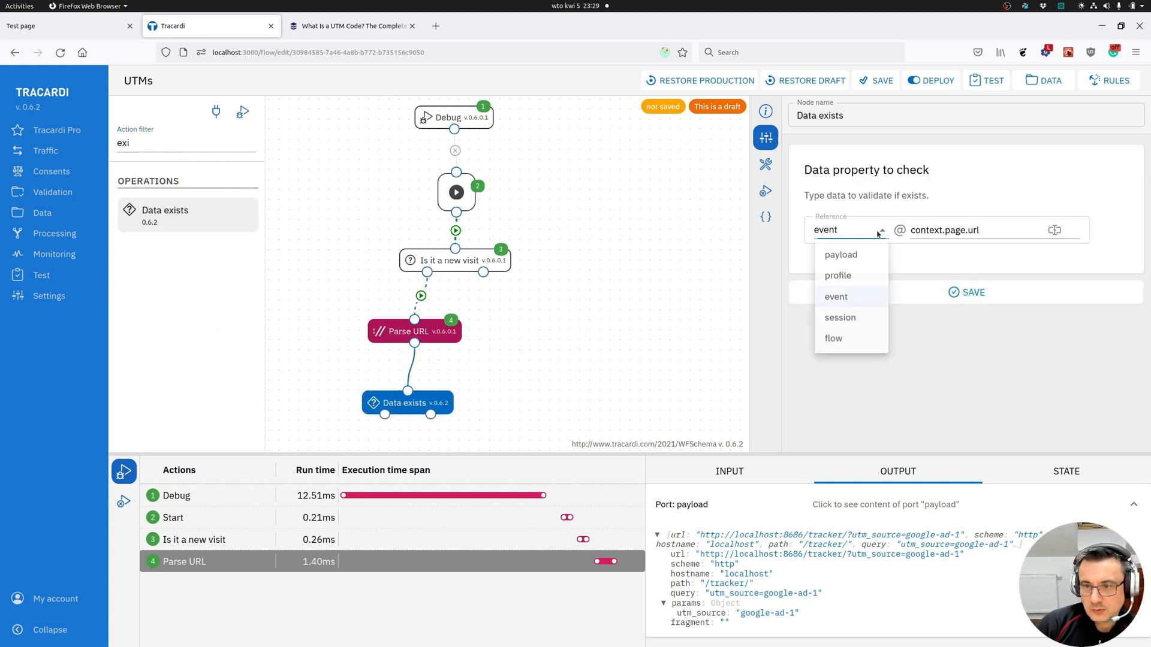
{"action": "left_click", "coordinate": [837, 254]}
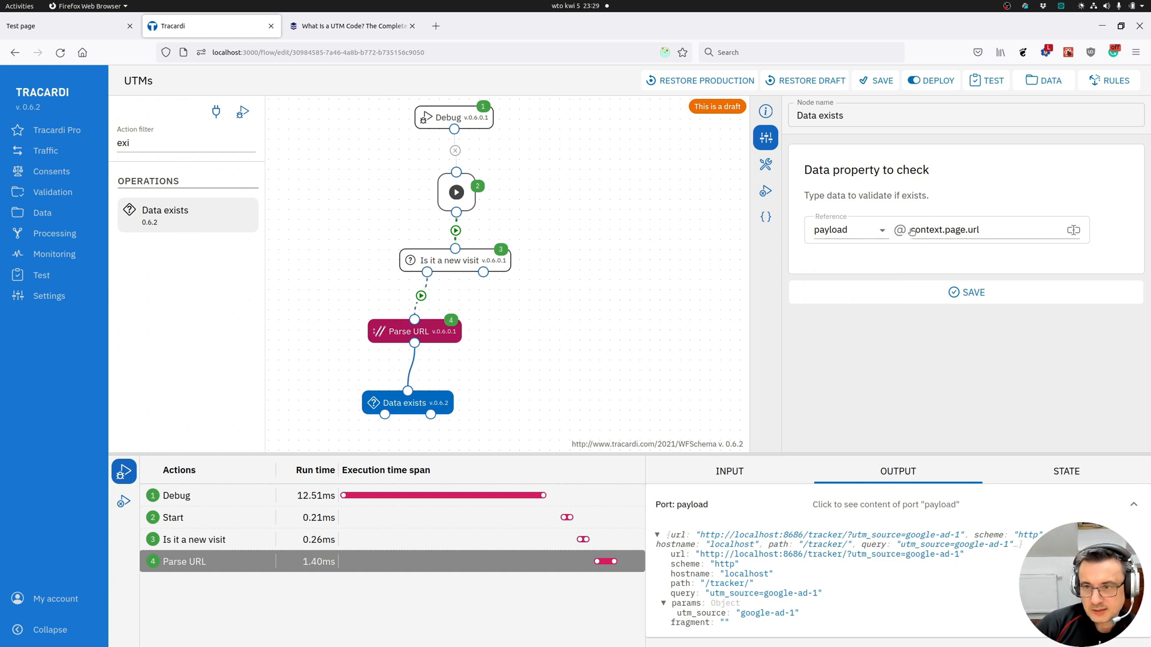
{"action": "left_click_drag", "start_coordinate": [911, 232], "coordinate": [983, 231]}
{"action": "type", "text": "params.utm_source"}
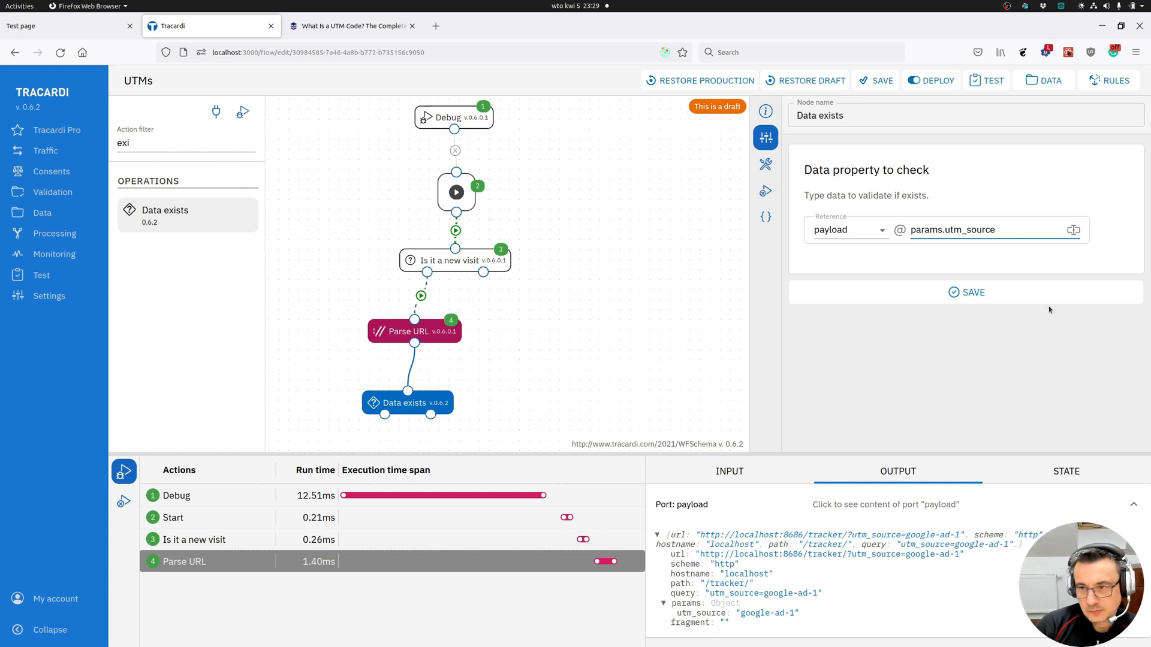
{"action": "left_click", "coordinate": [1008, 297]}
Rename the Data exists node as "If UTM exists"
{"action": "scroll", "coordinate": [394, 400], "scroll_direction": "down", "scroll_amount": 2}
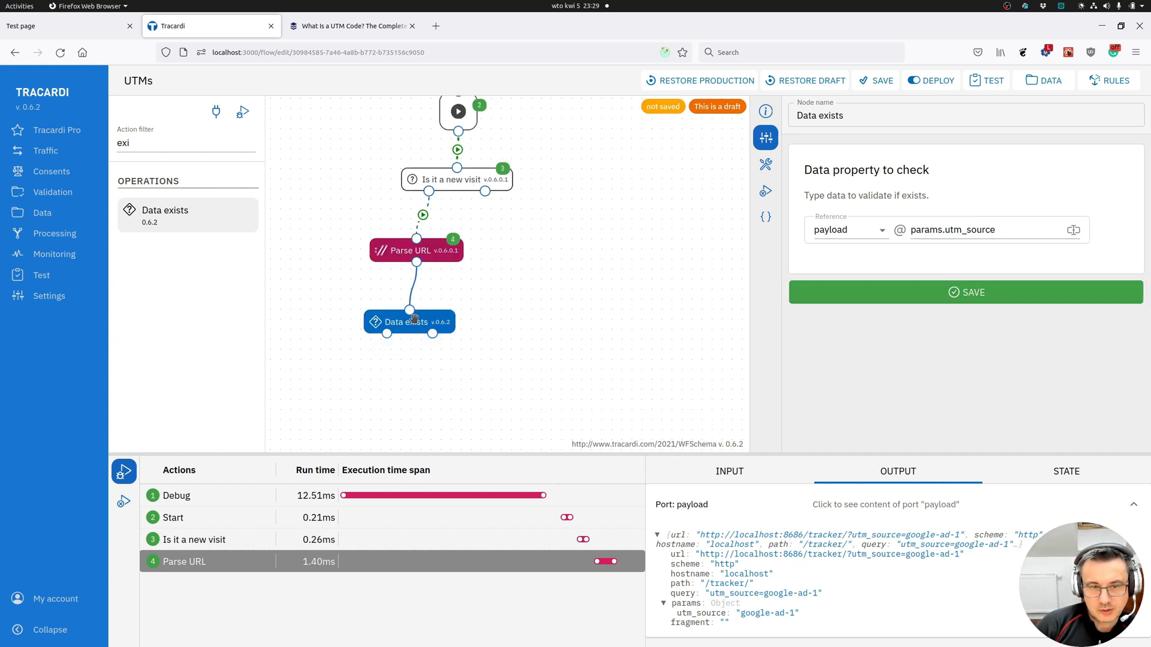
{"action": "triple_click", "coordinate": [842, 115]}
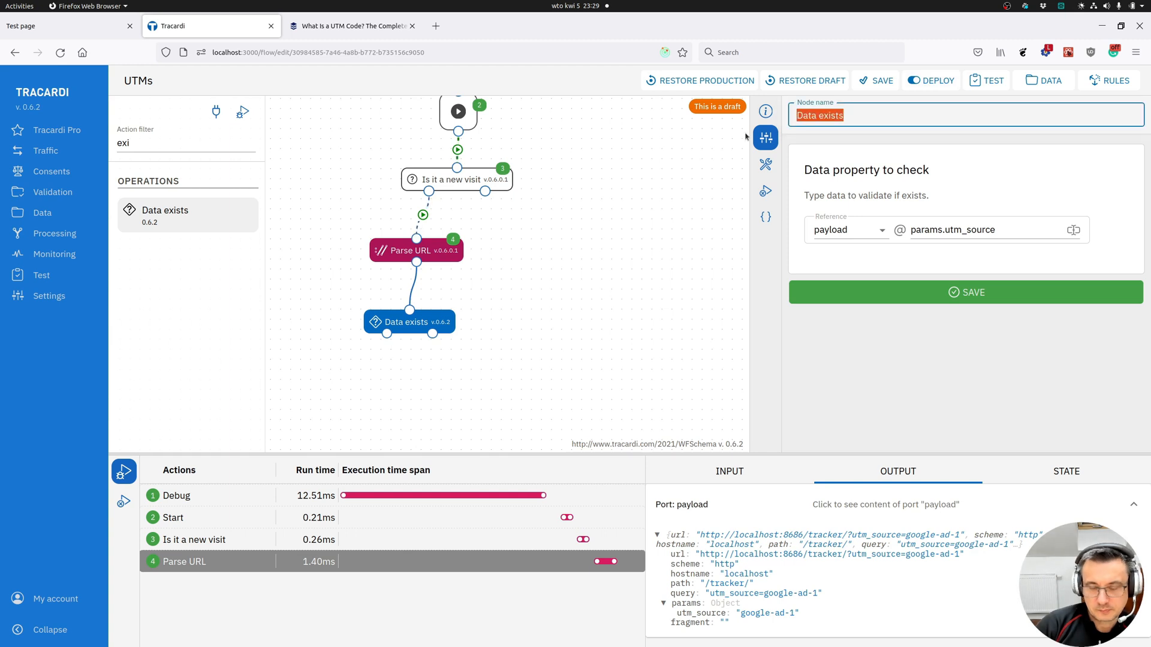
{"action": "type", "text": "If UTM exists"}
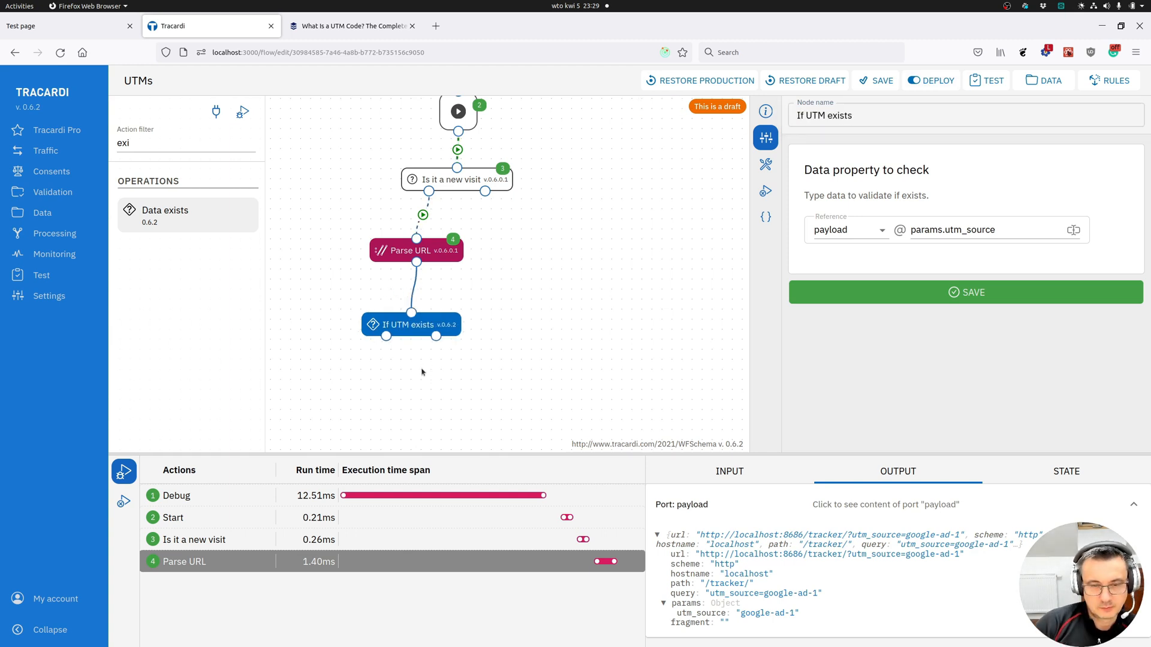
Add a Set Trait node below "If UTM exists" and connect it to that node's first output
{"action": "double_click", "coordinate": [158, 147]}
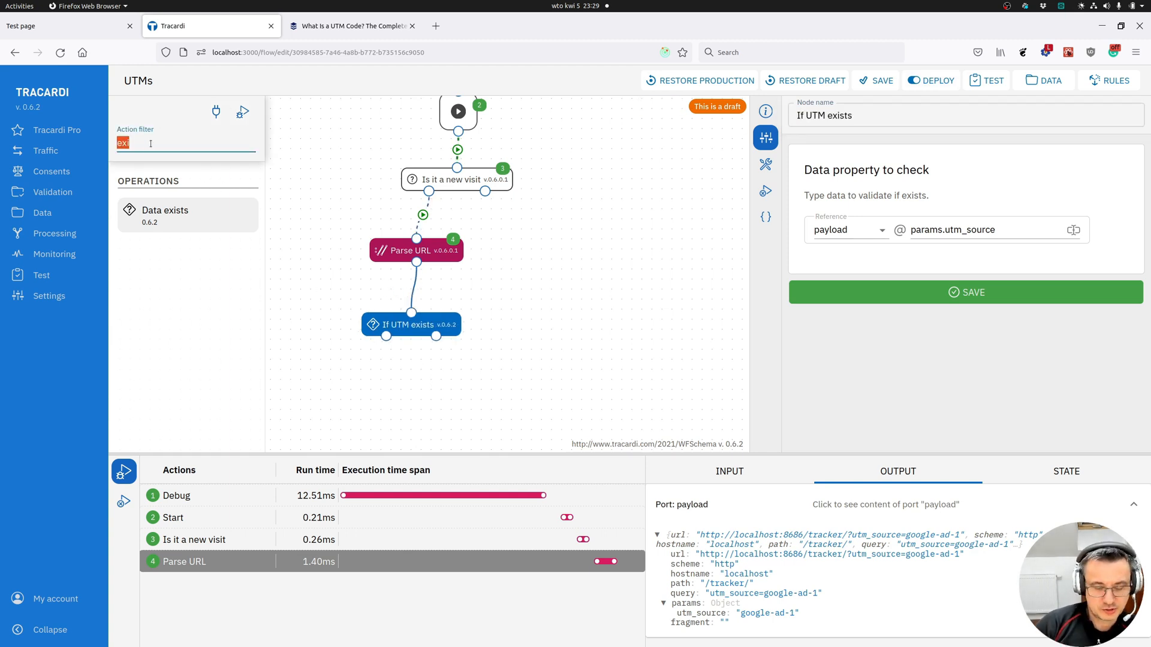
{"action": "type", "text": "set"}
{"action": "left_click_drag", "start_coordinate": [159, 213], "coordinate": [383, 387]}
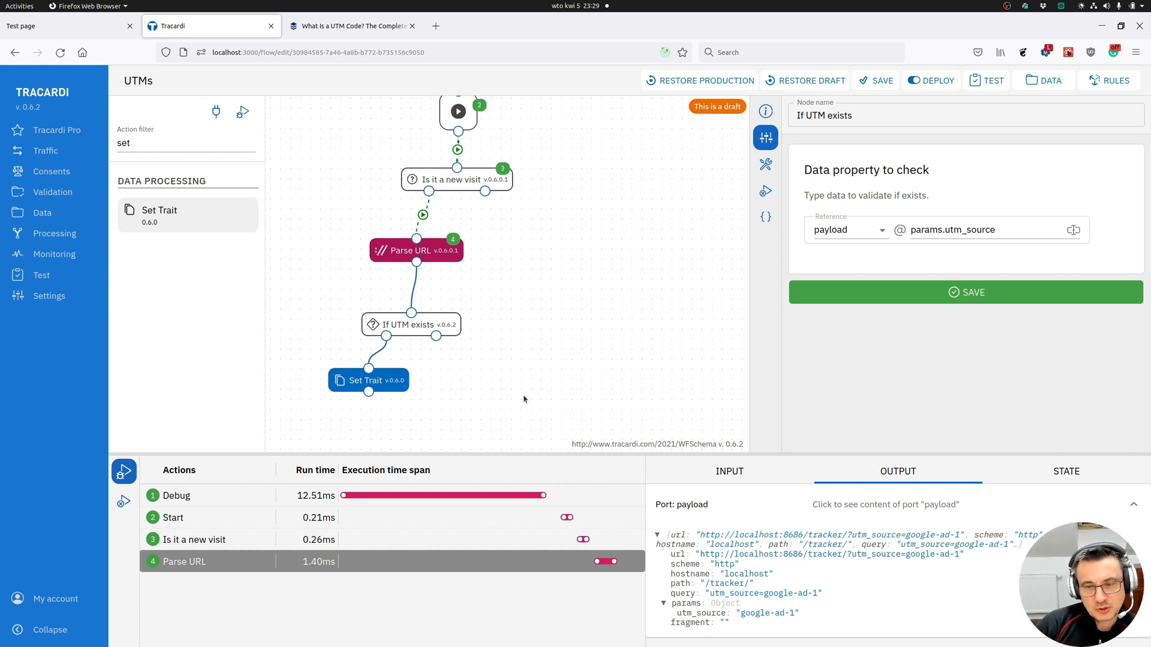
{"action": "left_click_drag", "start_coordinate": [381, 382], "coordinate": [384, 386]}
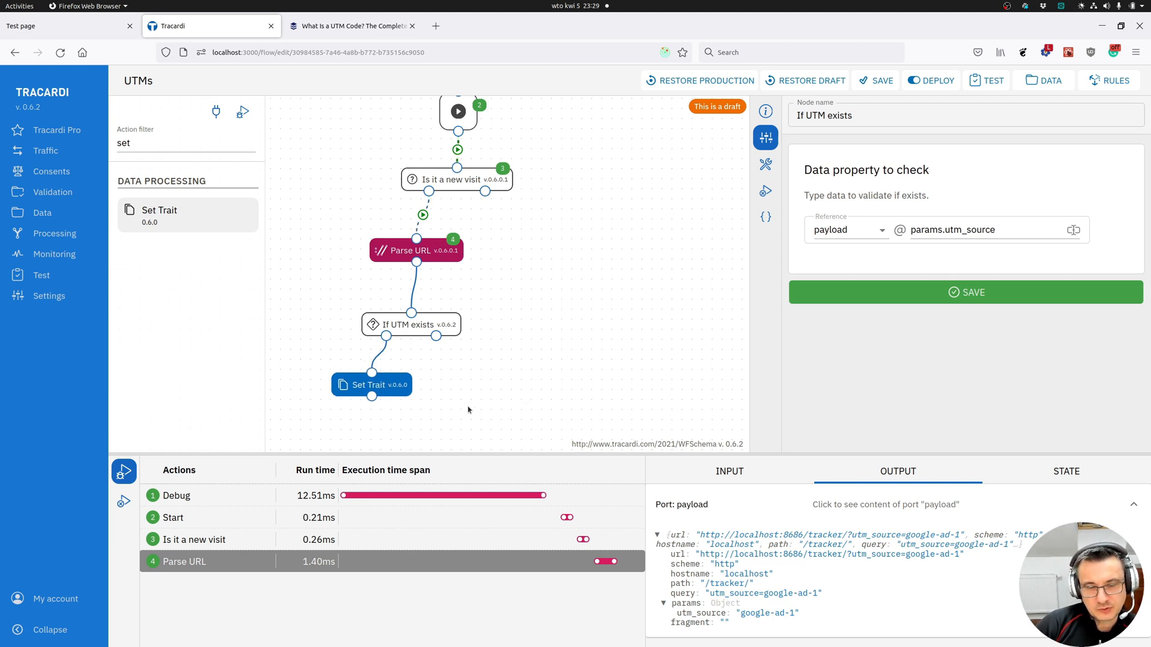
Run the workflow in debug mode and inspect the session data in the Set Trait node's state, down to its properties
{"action": "left_click", "coordinate": [1067, 474]}
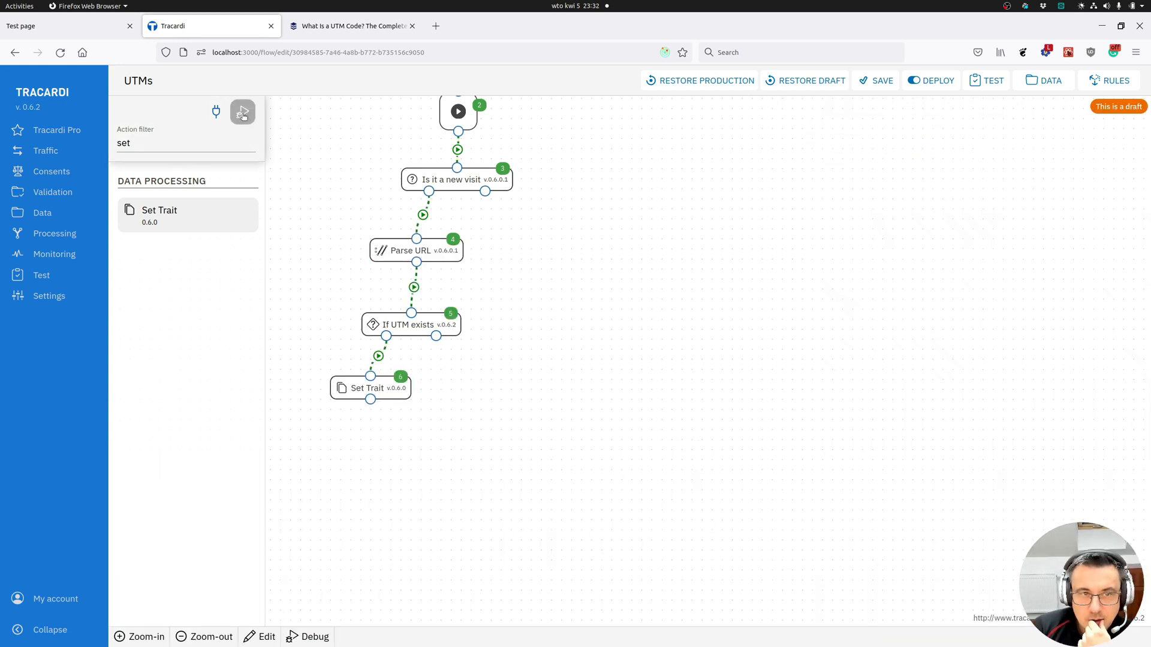
{"action": "left_click", "coordinate": [243, 112]}
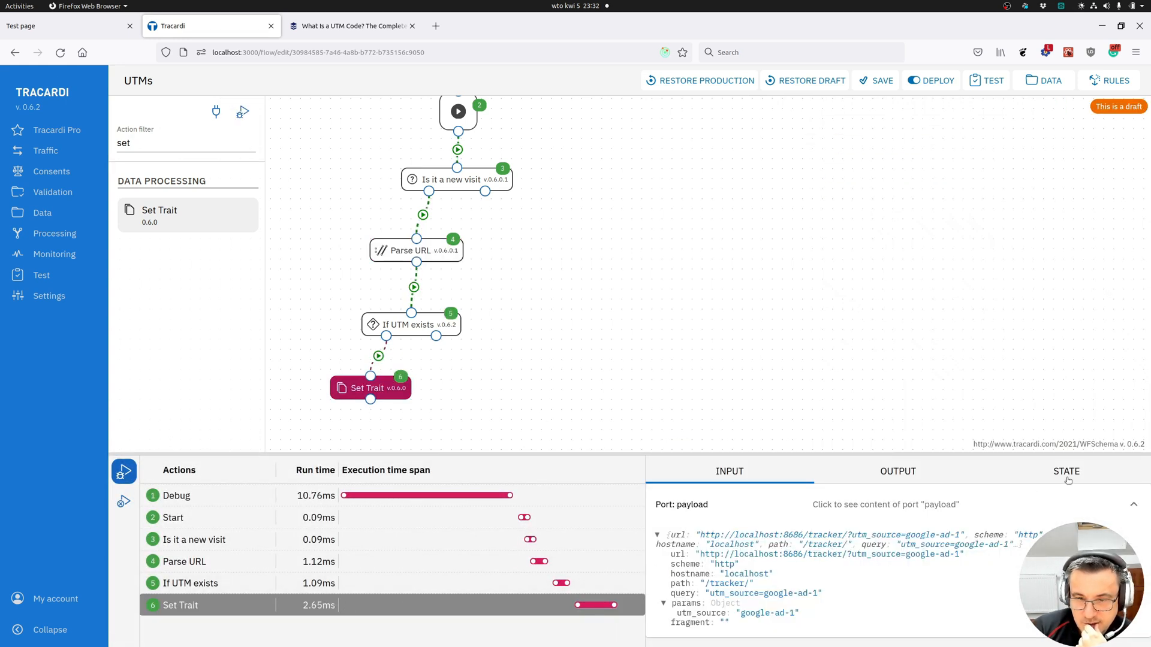
{"action": "left_click", "coordinate": [1068, 473]}
{"action": "left_click", "coordinate": [835, 561]}
{"action": "scroll", "coordinate": [866, 589], "scroll_direction": "down", "scroll_amount": 5}
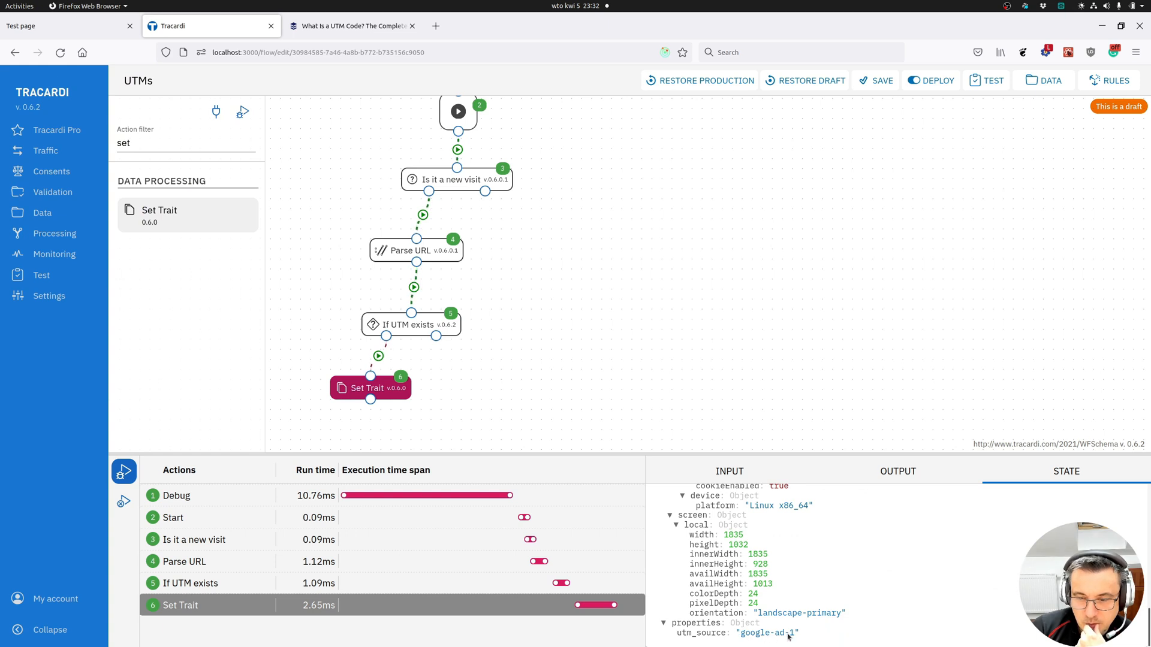
Add an Update session node below the Set Trait node and connect Set Trait to it
{"action": "left_click_drag", "start_coordinate": [371, 388], "coordinate": [364, 384]}
{"action": "double_click", "coordinate": [144, 142]}
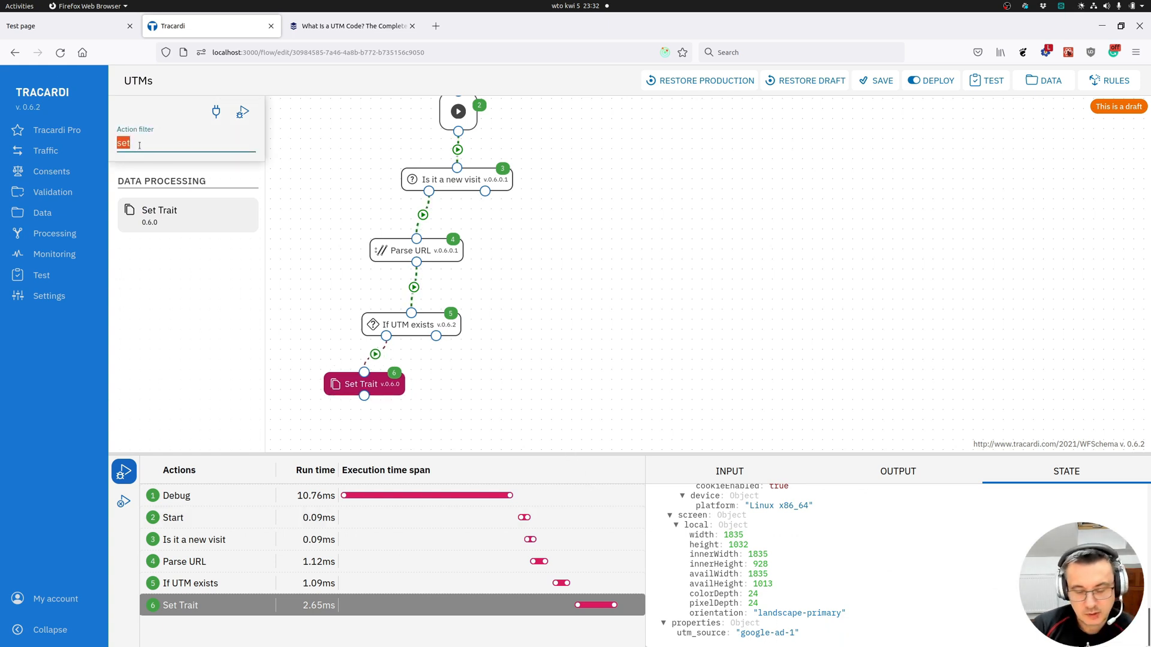
{"action": "type", "text": "upd"}
{"action": "left_click_drag", "start_coordinate": [180, 290], "coordinate": [372, 444]}
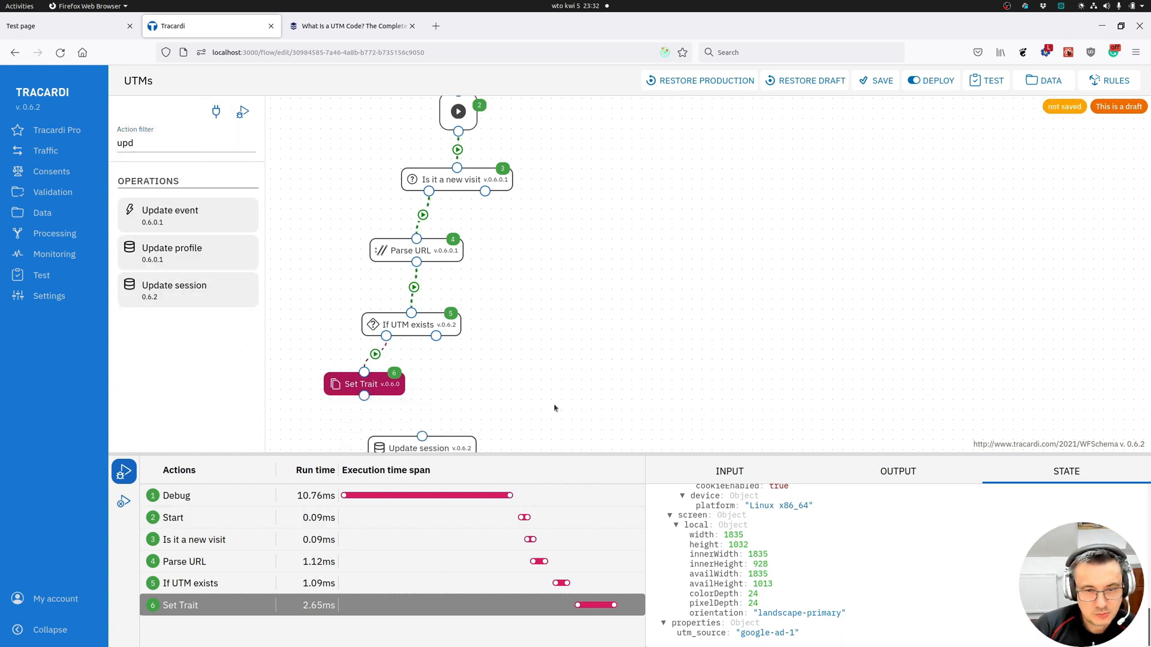
{"action": "scroll", "coordinate": [496, 391], "scroll_direction": "up", "scroll_amount": 2}
{"action": "scroll", "coordinate": [497, 391], "scroll_direction": "down", "scroll_amount": 2}
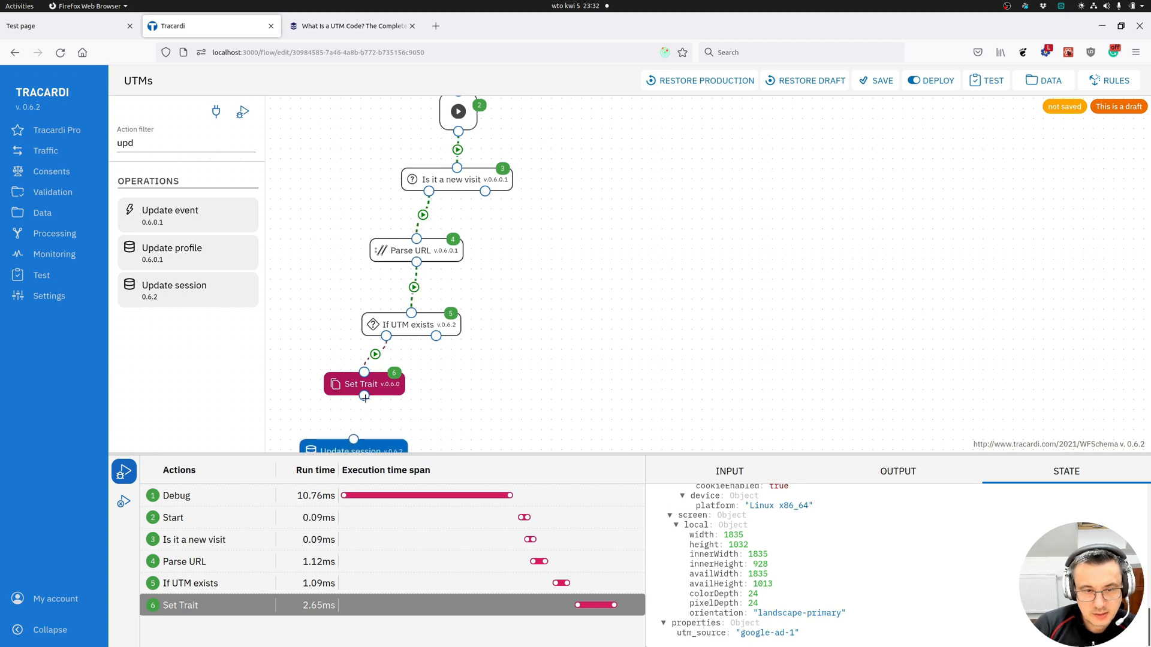
{"action": "left_click_drag", "start_coordinate": [364, 396], "coordinate": [358, 437]}
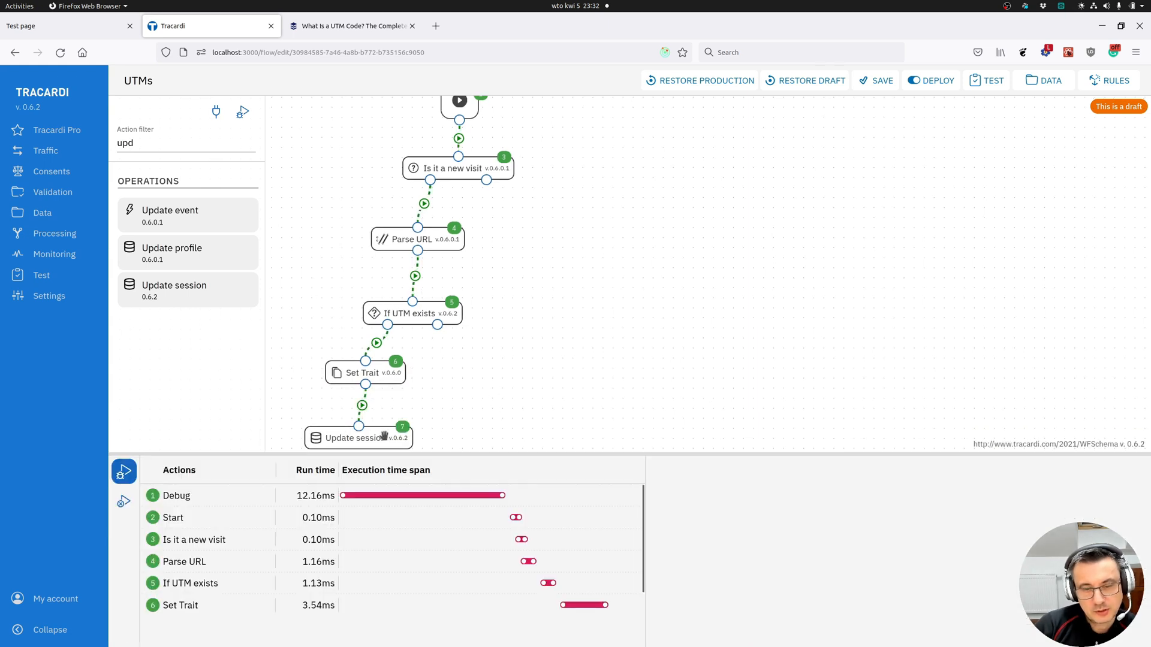
Add a routing rule named "UTM rule" that triggers the UTMs workflow on page-view events from Test source
{"action": "left_click", "coordinate": [303, 606]}
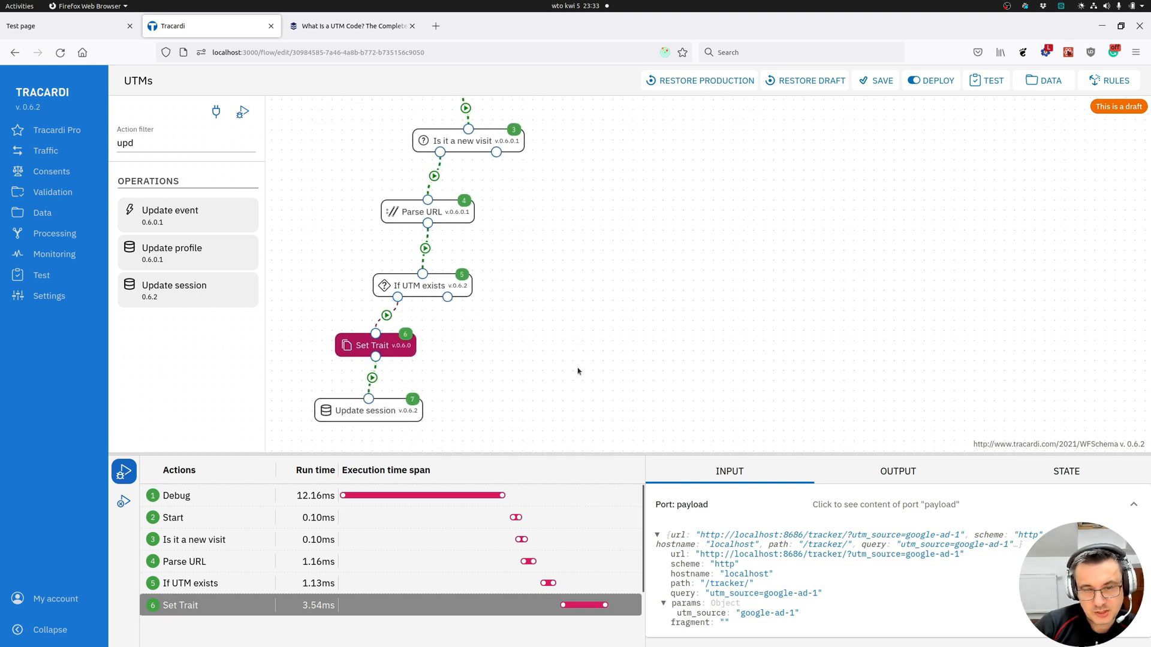
{"action": "left_click", "coordinate": [1116, 96]}
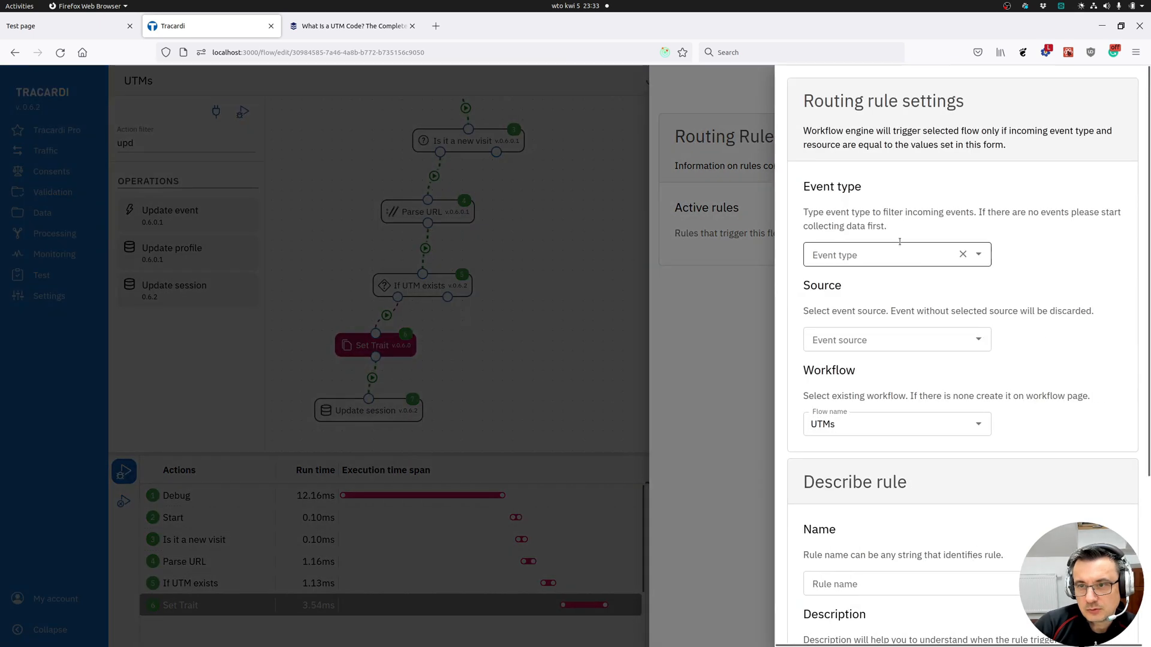
{"action": "left_click", "coordinate": [886, 254]}
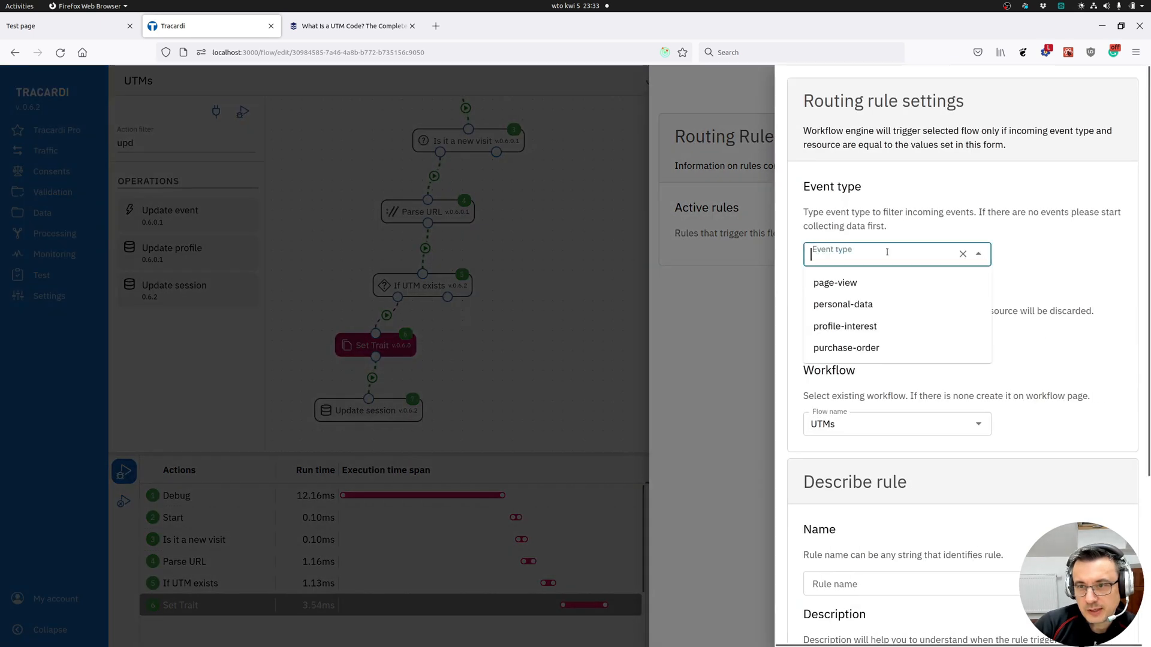
{"action": "left_click", "coordinate": [871, 284]}
{"action": "left_click", "coordinate": [869, 339]}
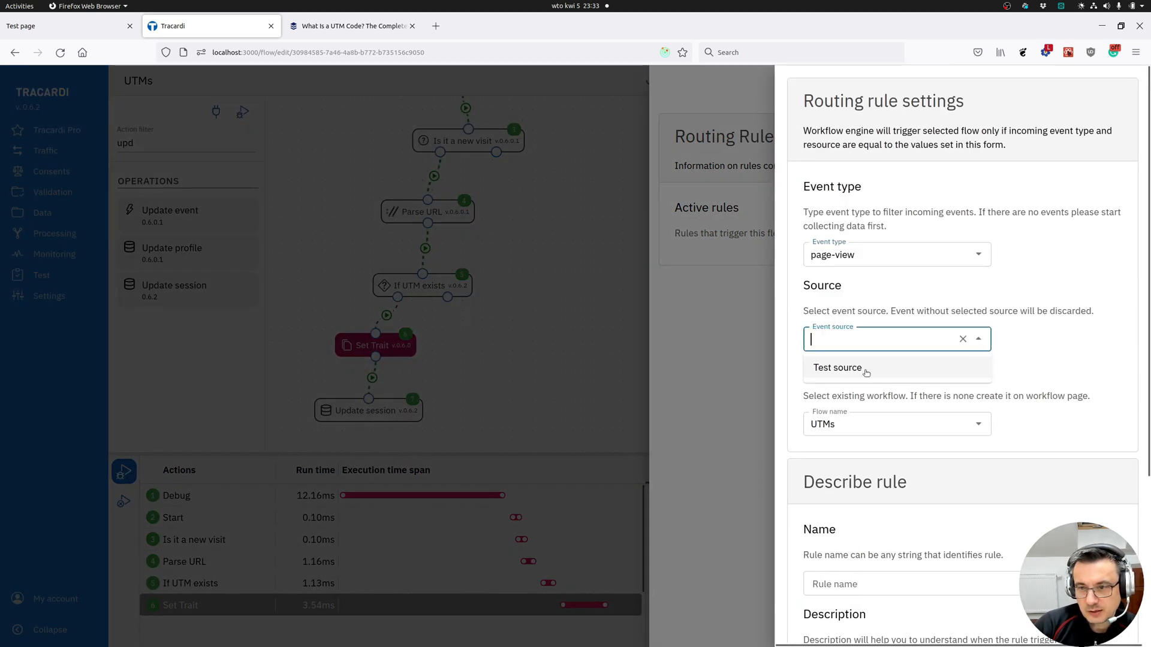
{"action": "left_click", "coordinate": [868, 368]}
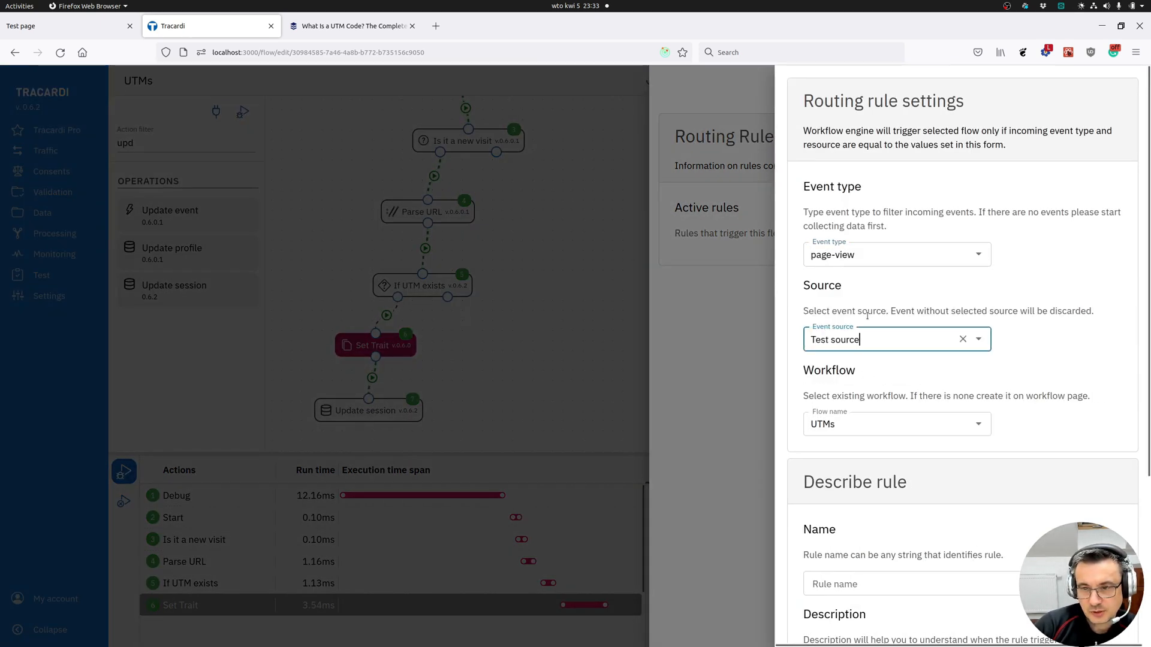
{"action": "scroll", "coordinate": [857, 360], "scroll_direction": "down", "scroll_amount": 2}
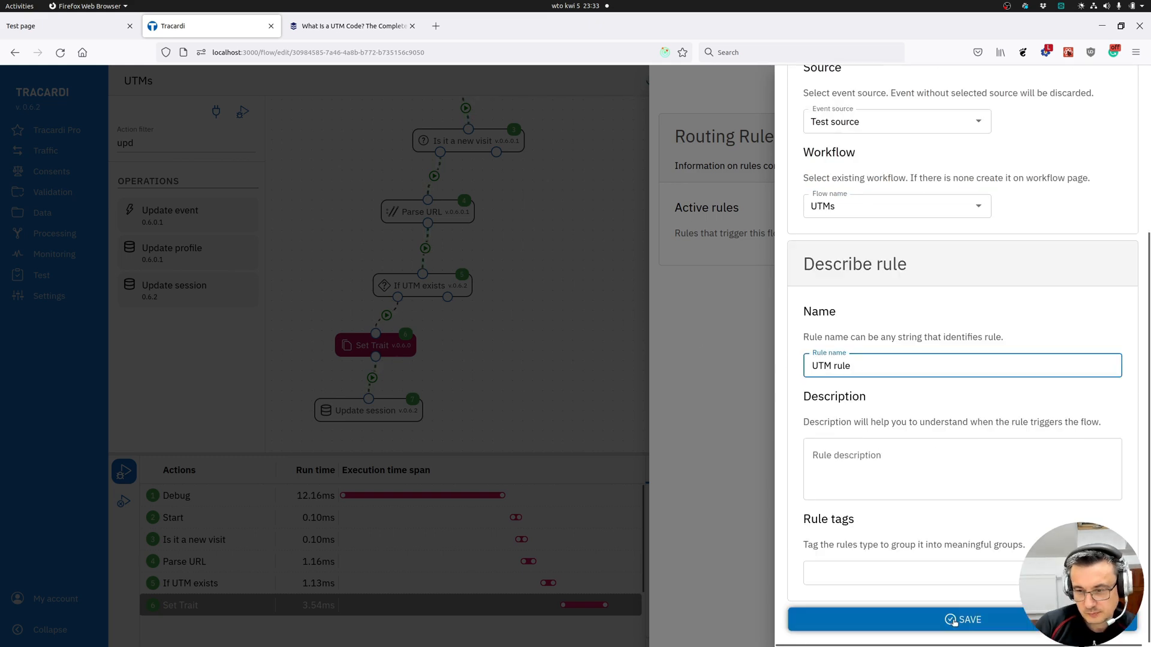
{"action": "left_click", "coordinate": [897, 618]}
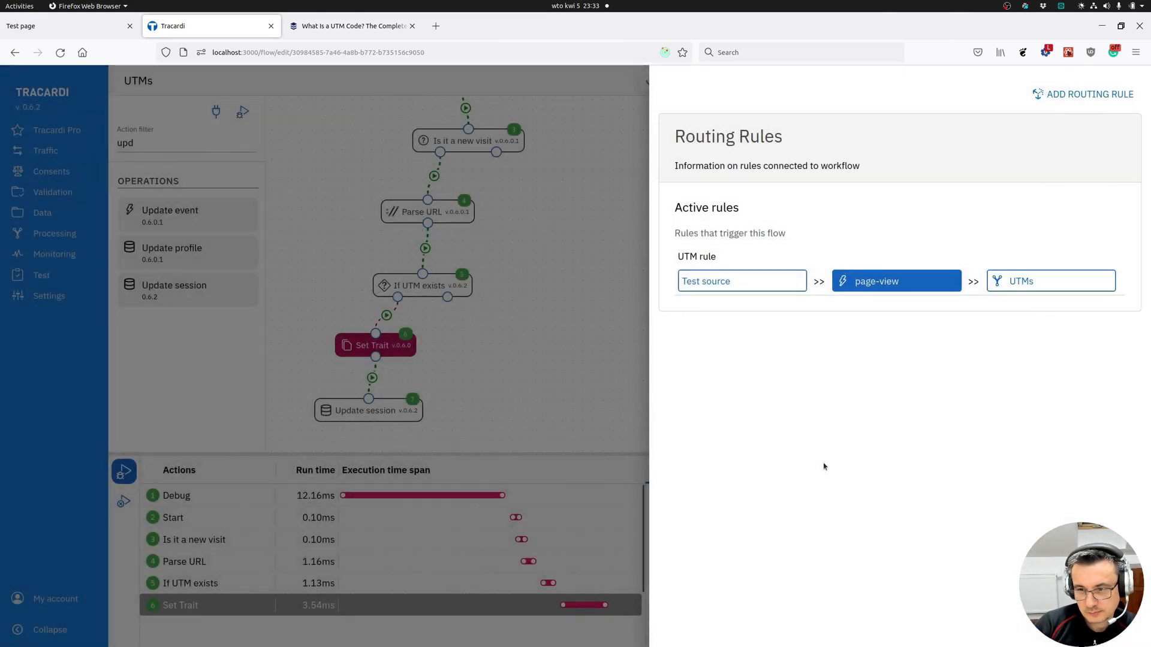
{"action": "left_click", "coordinate": [630, 335]}
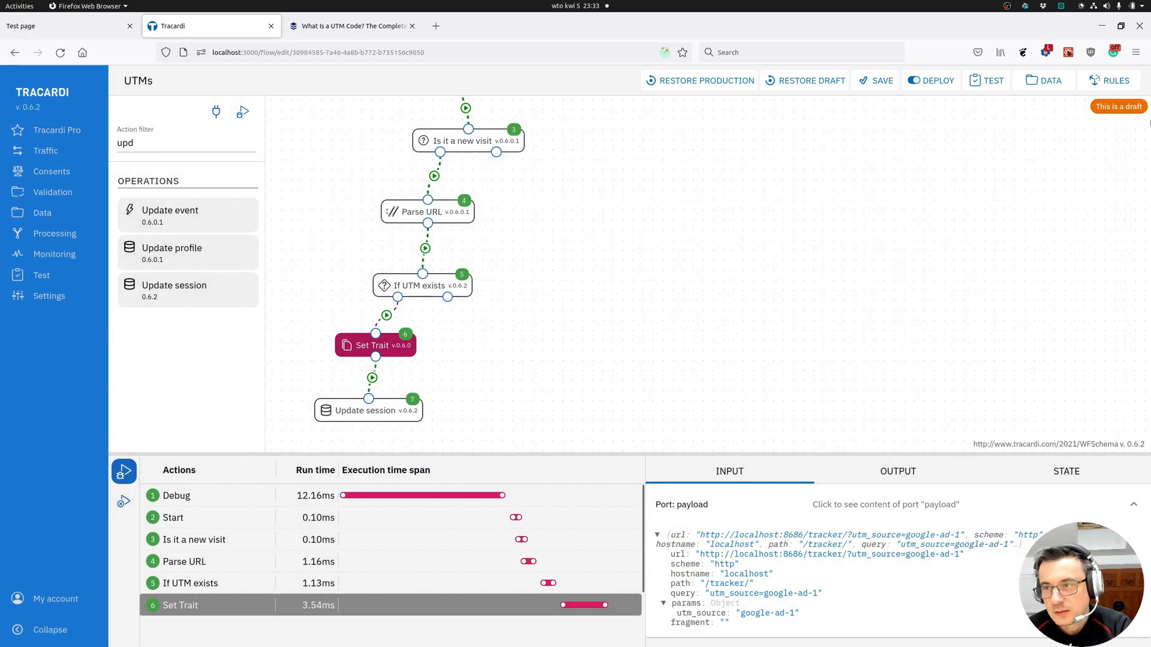
Deploy the UTMs workflow and hide the debug results to show the whole flow
{"action": "left_click_drag", "start_coordinate": [879, 126], "coordinate": [904, 283]}
{"action": "left_click", "coordinate": [930, 88]}
{"action": "left_click", "coordinate": [743, 395]}
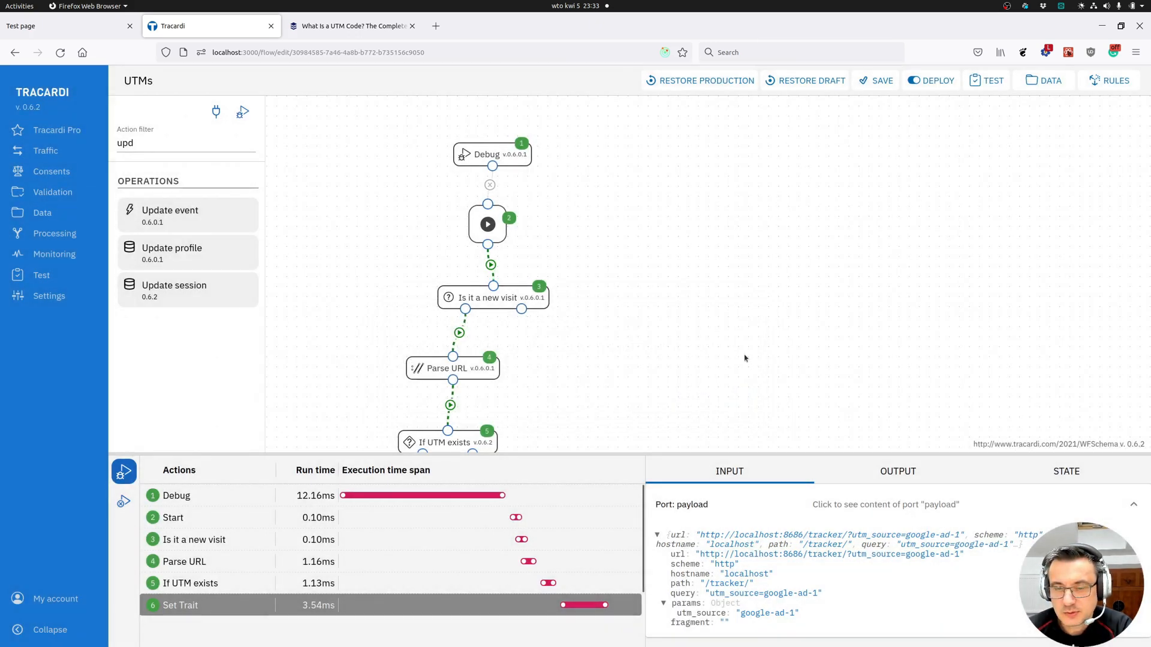
{"action": "left_click_drag", "start_coordinate": [681, 352], "coordinate": [697, 308]}
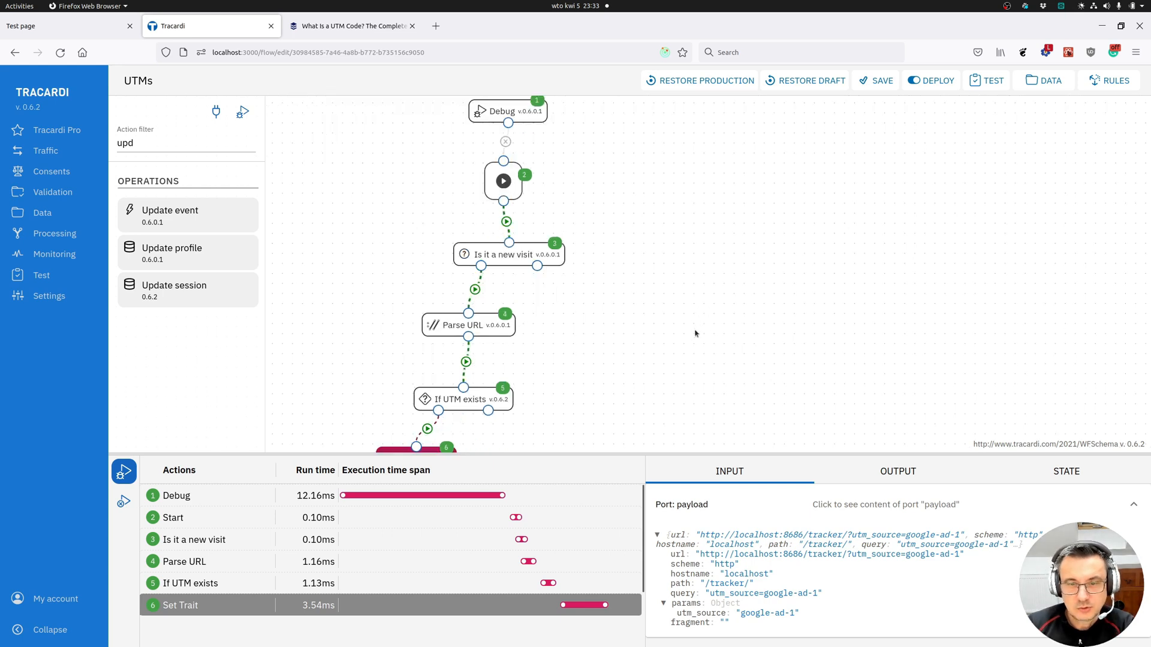
{"action": "left_click", "coordinate": [725, 368]}
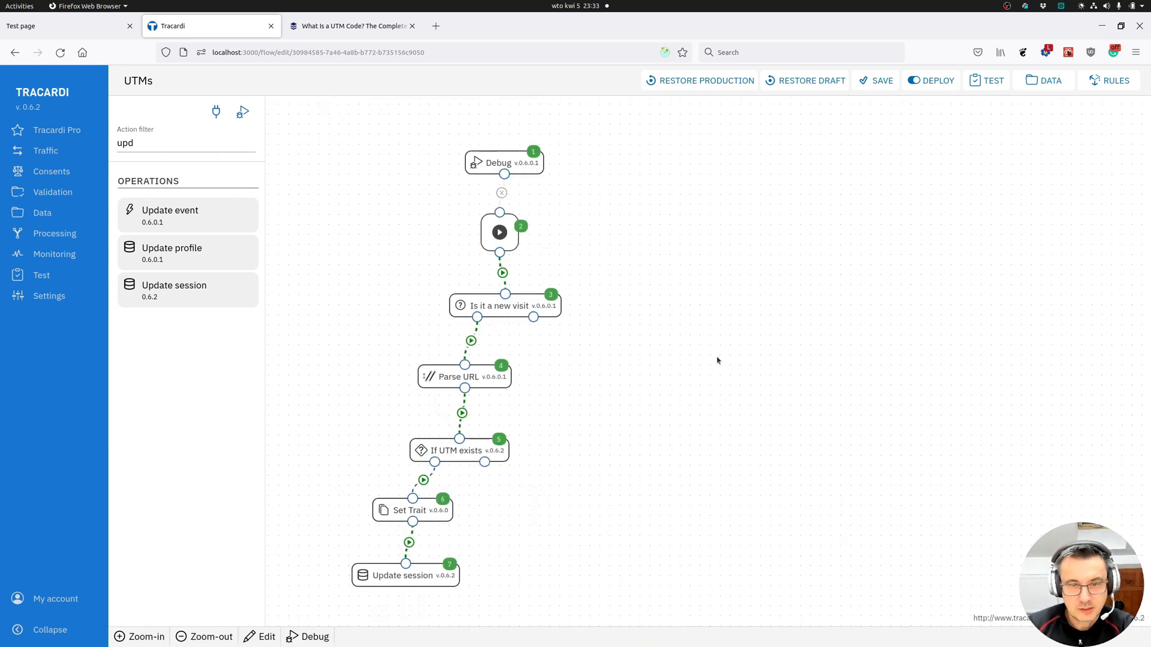
Reload the test page to send new events, and return to Tracardi
{"action": "left_click", "coordinate": [77, 25]}
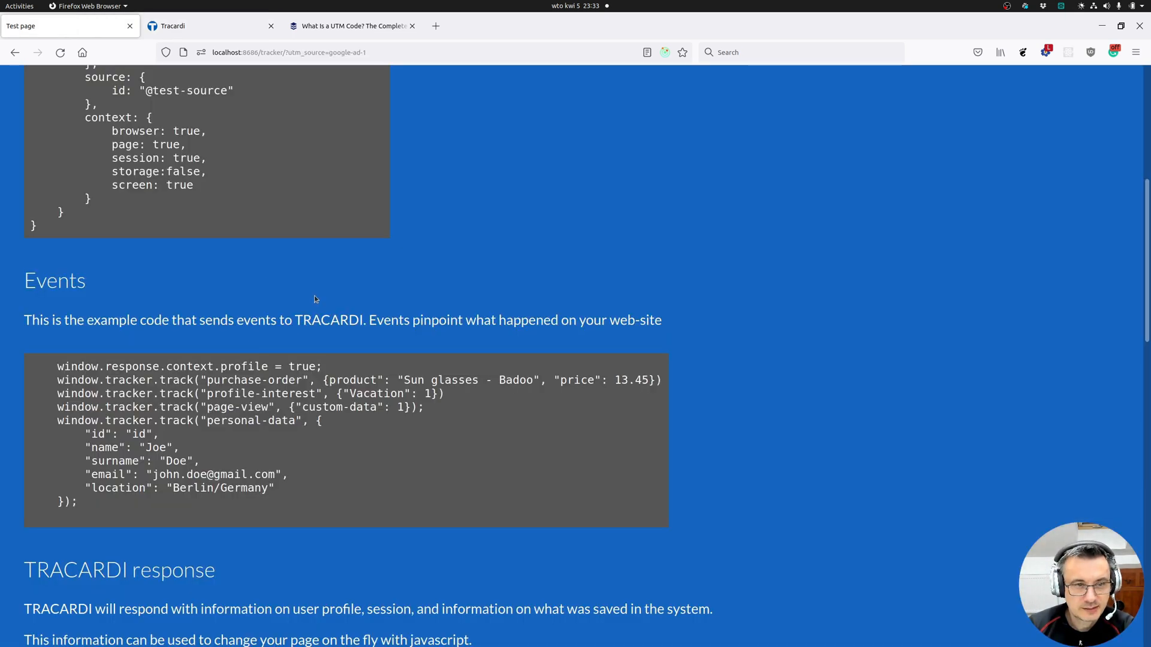
{"action": "left_click", "coordinate": [60, 53]}
{"action": "left_click", "coordinate": [173, 26]}
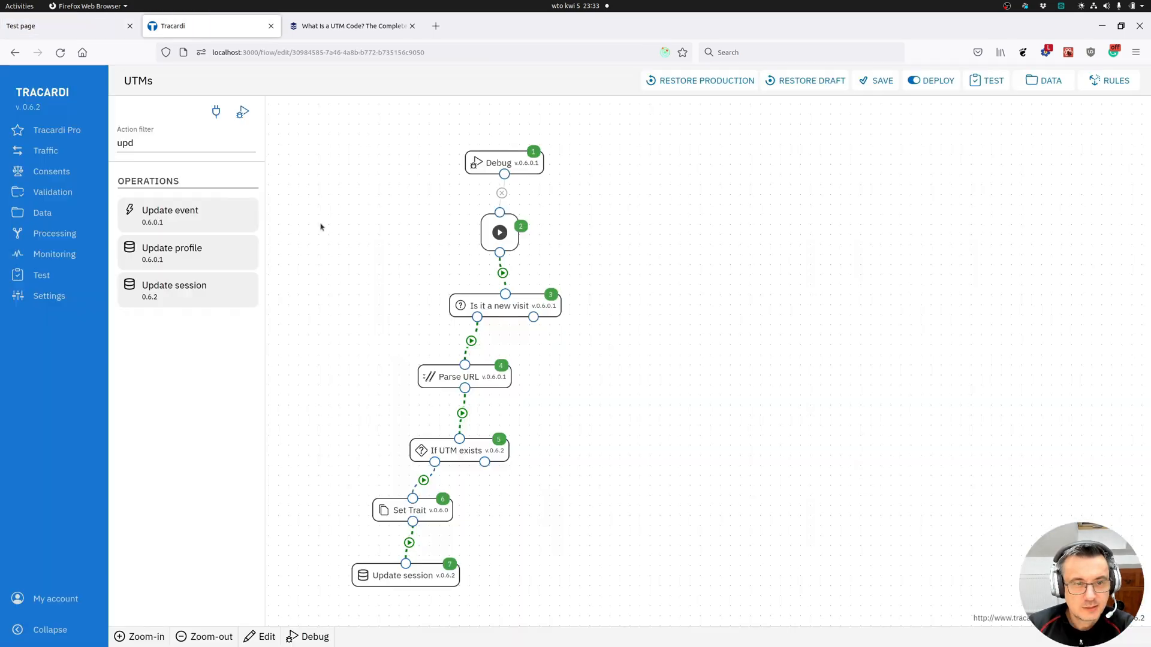
Open the details of the newest page-view event and examine its flow logs and flow debug data
{"action": "left_click", "coordinate": [48, 214]}
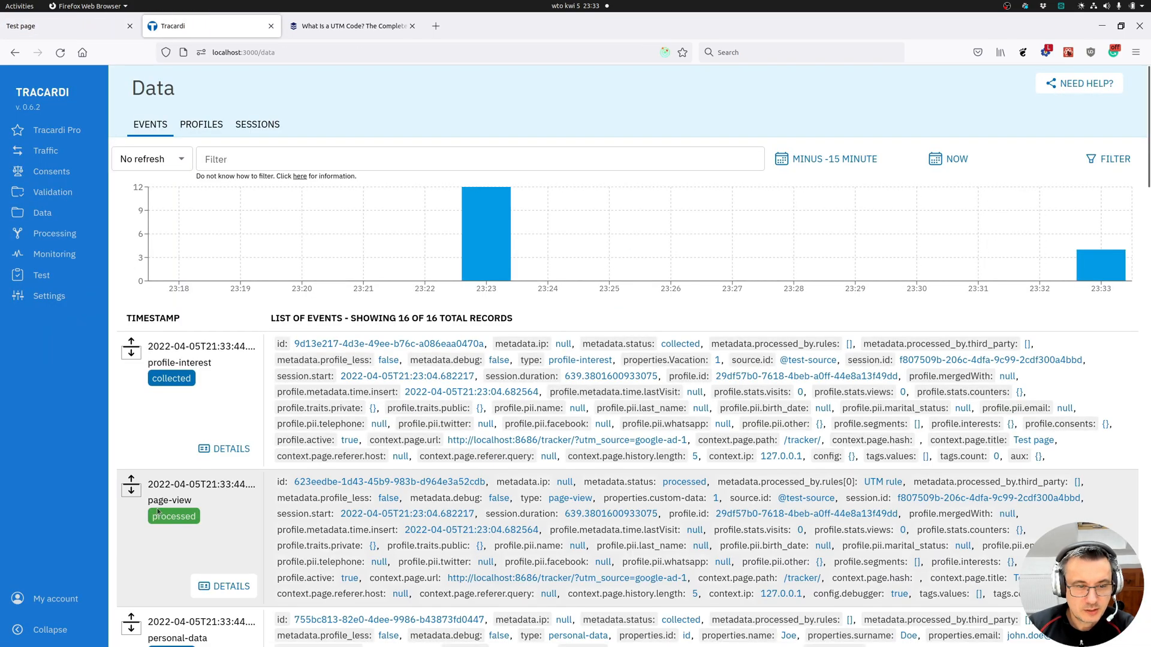
{"action": "left_click", "coordinate": [223, 586]}
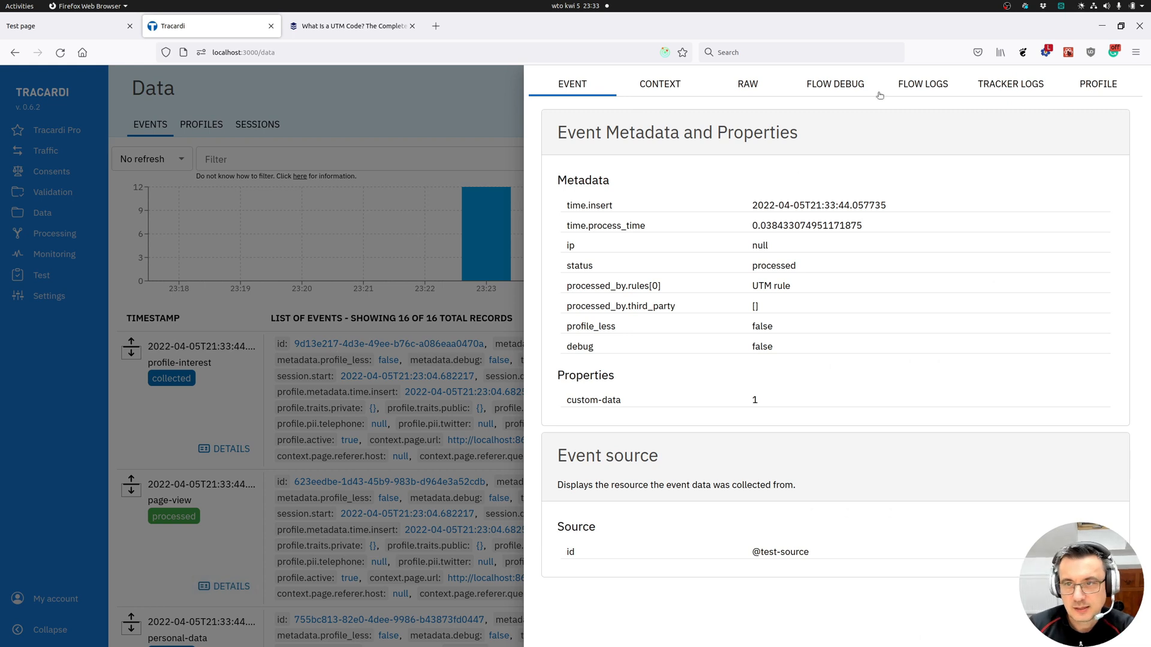
{"action": "left_click", "coordinate": [926, 92]}
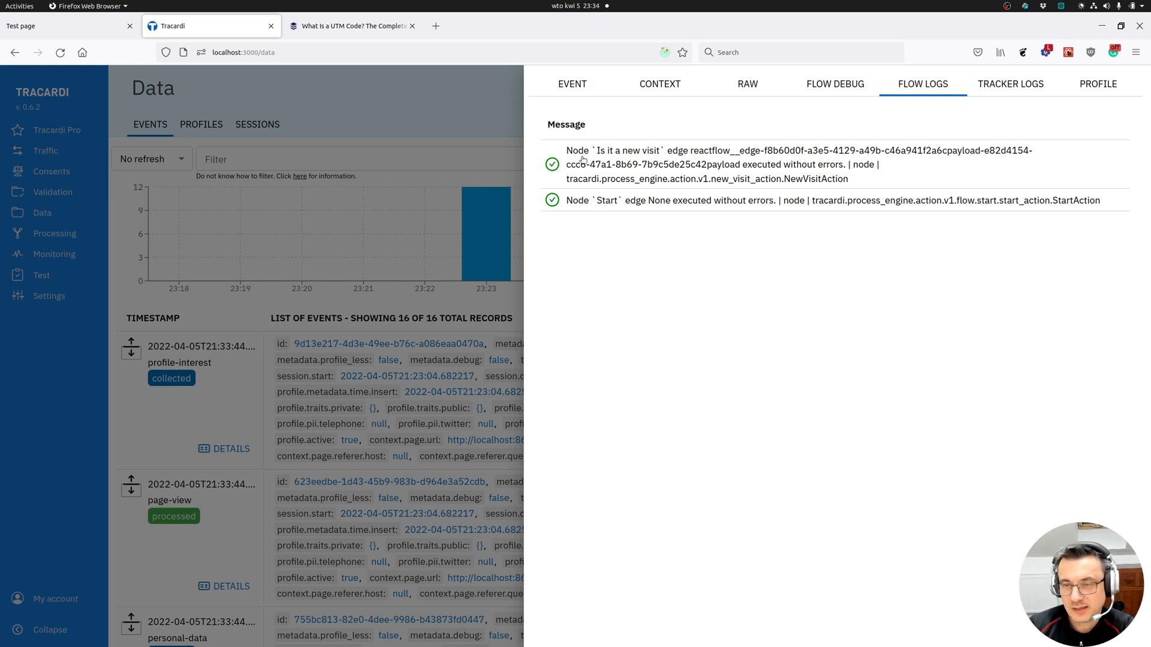
{"action": "left_click", "coordinate": [835, 87]}
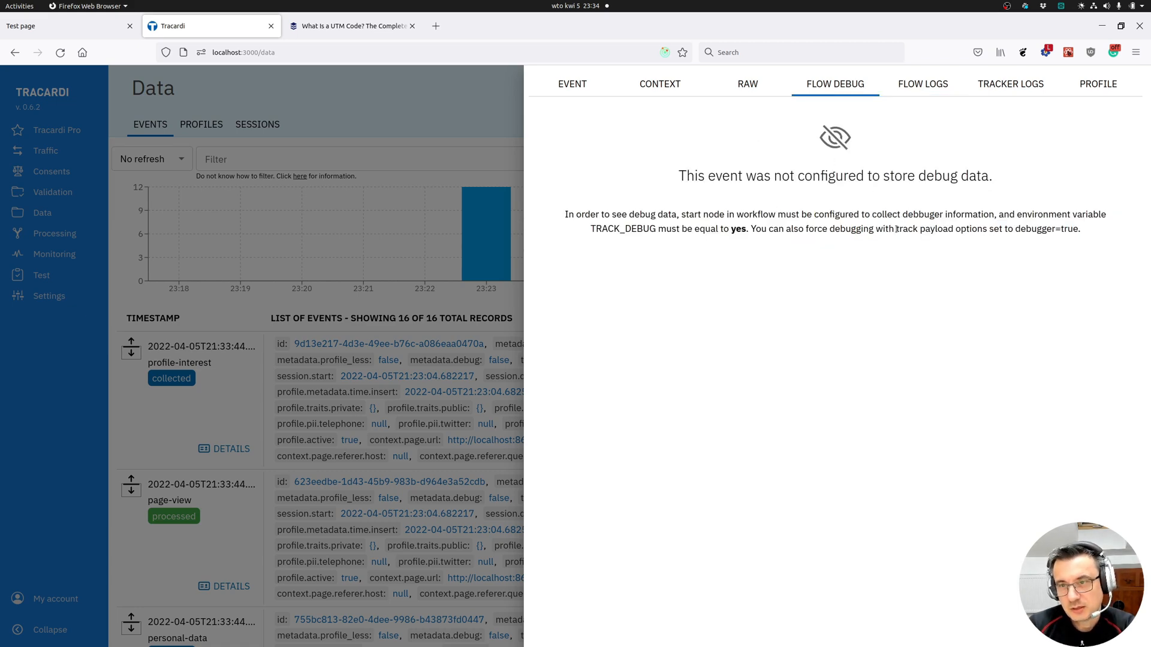
{"action": "left_click", "coordinate": [452, 157]}
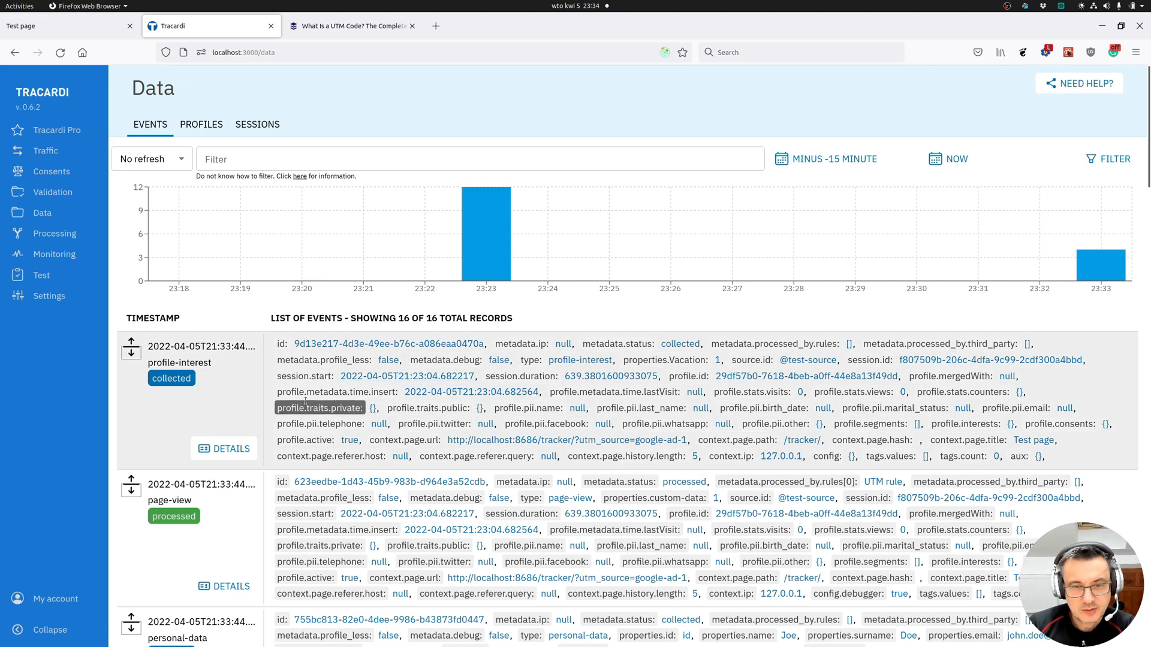
Enable collecting debugging information in the Start node of the UTMs workflow, save the node and redeploy the workflow
{"action": "left_click", "coordinate": [54, 234]}
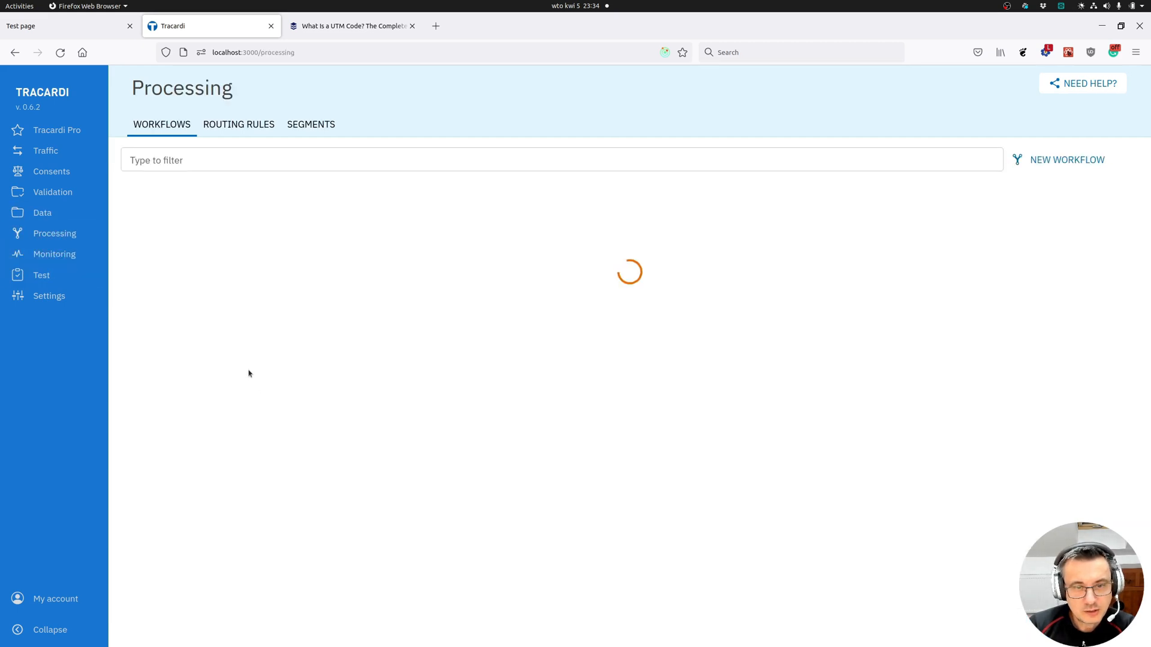
{"action": "left_click", "coordinate": [183, 436]}
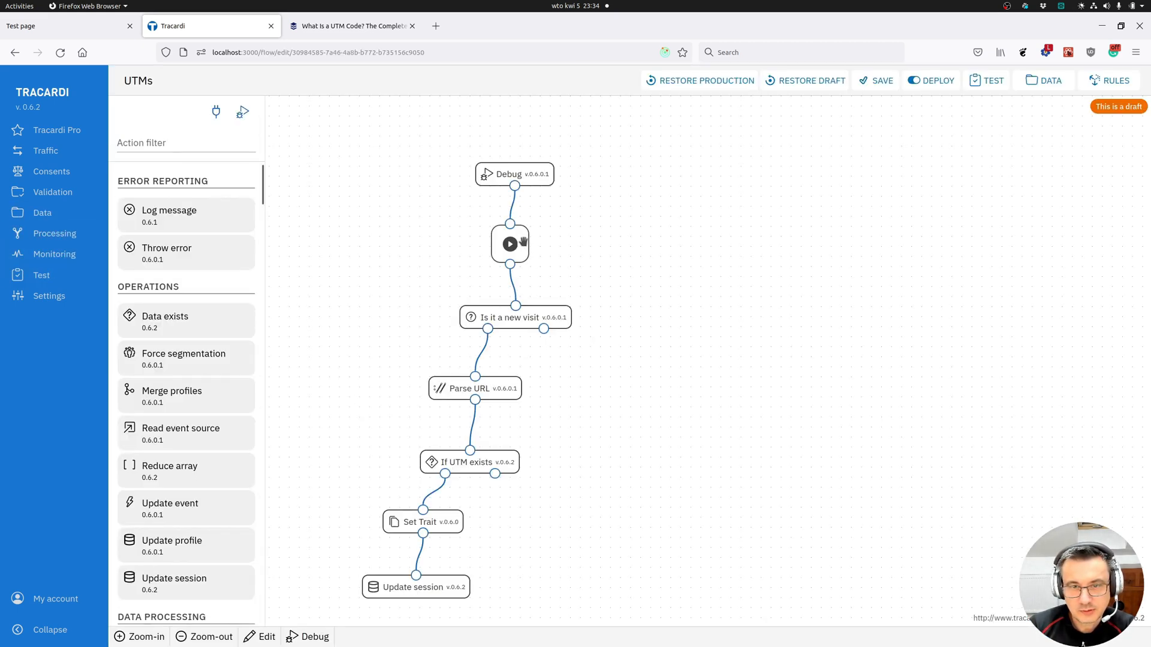
{"action": "left_click", "coordinate": [522, 242]}
{"action": "left_click", "coordinate": [824, 252]}
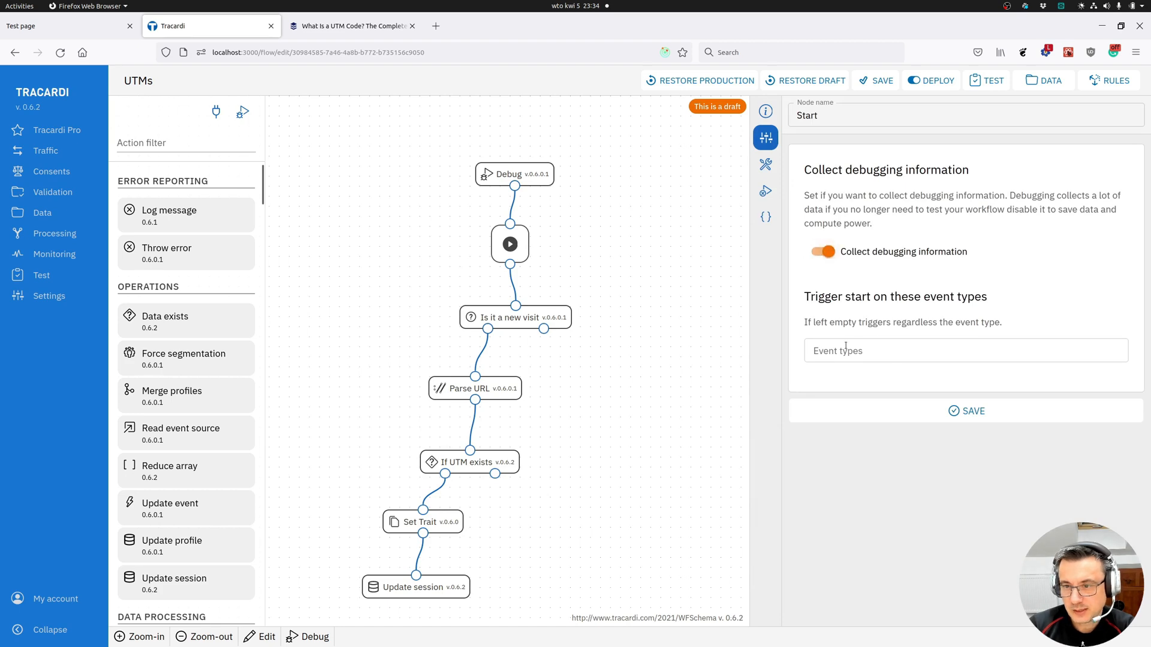
{"action": "left_click", "coordinate": [935, 412]}
{"action": "left_click", "coordinate": [663, 431]}
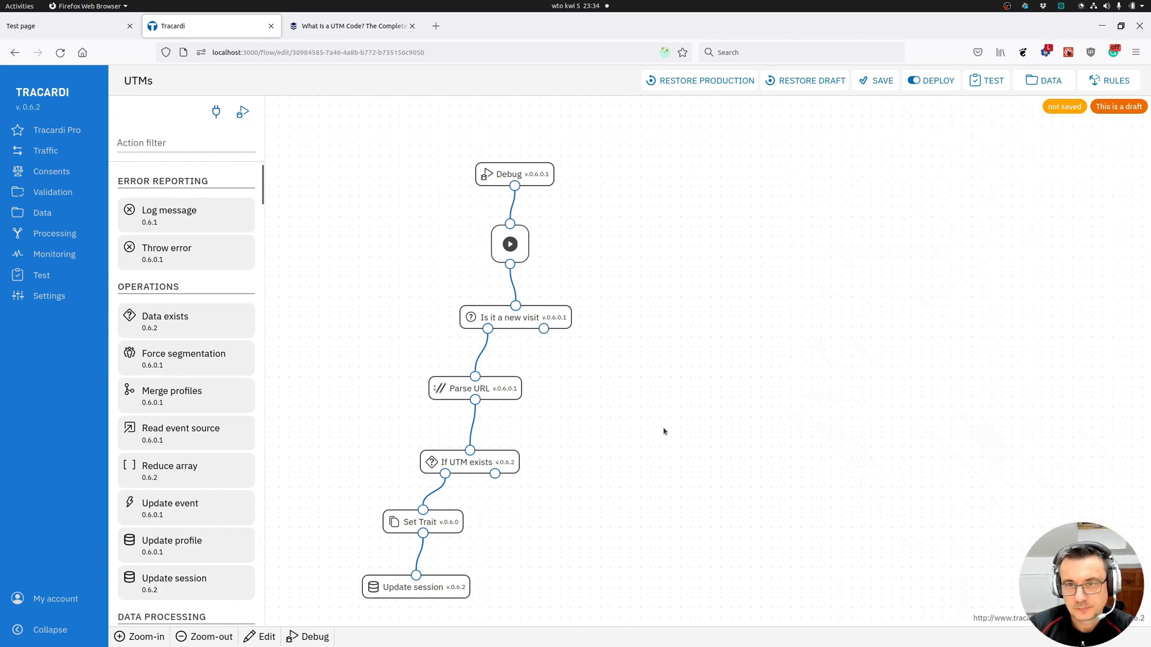
{"action": "left_click", "coordinate": [929, 80]}
{"action": "left_click", "coordinate": [739, 398]}
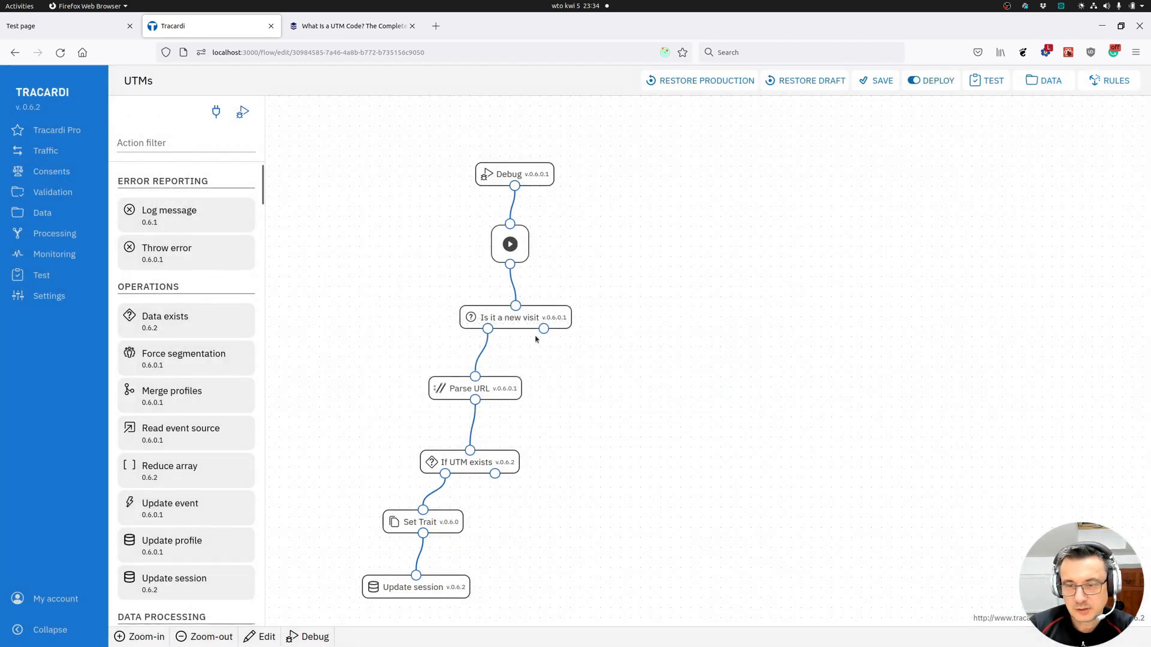
Reload the test page to send another page-view event through the redeployed workflow, and return to Tracardi
{"action": "left_click", "coordinate": [77, 30]}
{"action": "left_click", "coordinate": [60, 52]}
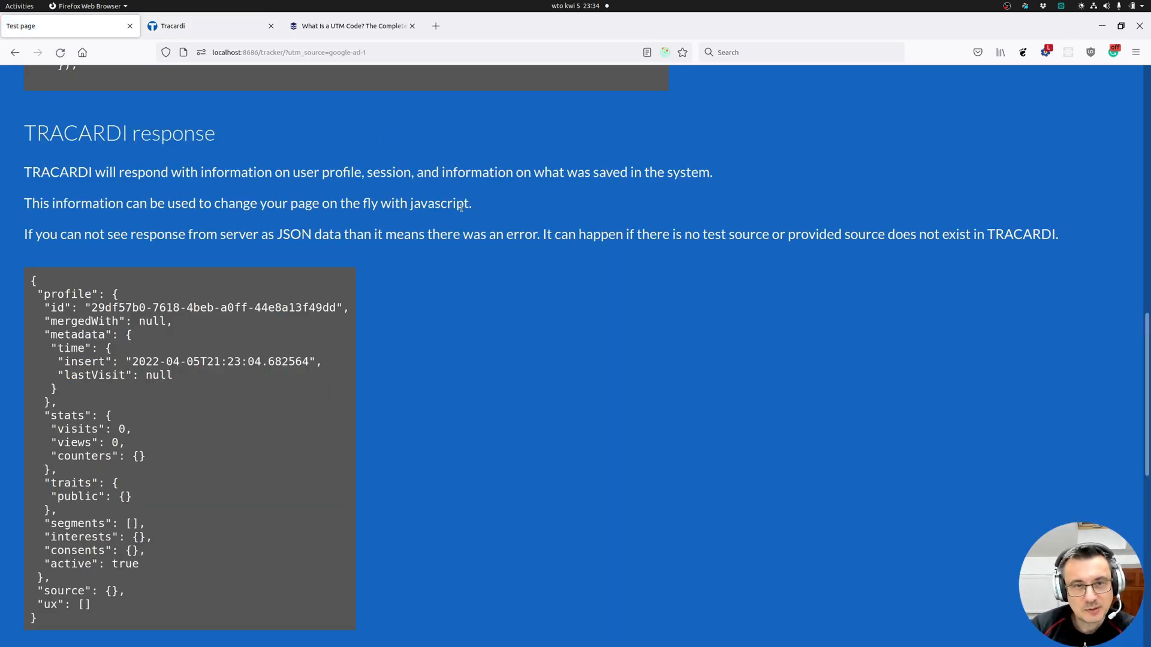
{"action": "left_click", "coordinate": [188, 27]}
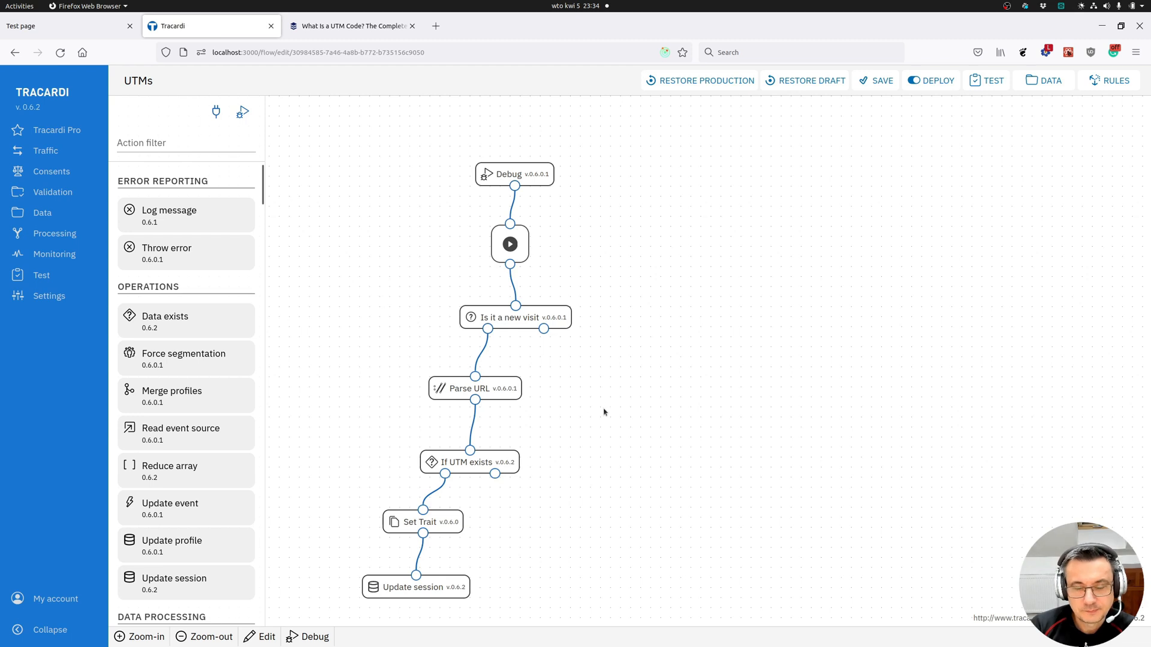
{"action": "scroll", "coordinate": [579, 390], "scroll_direction": "down", "scroll_amount": 1}
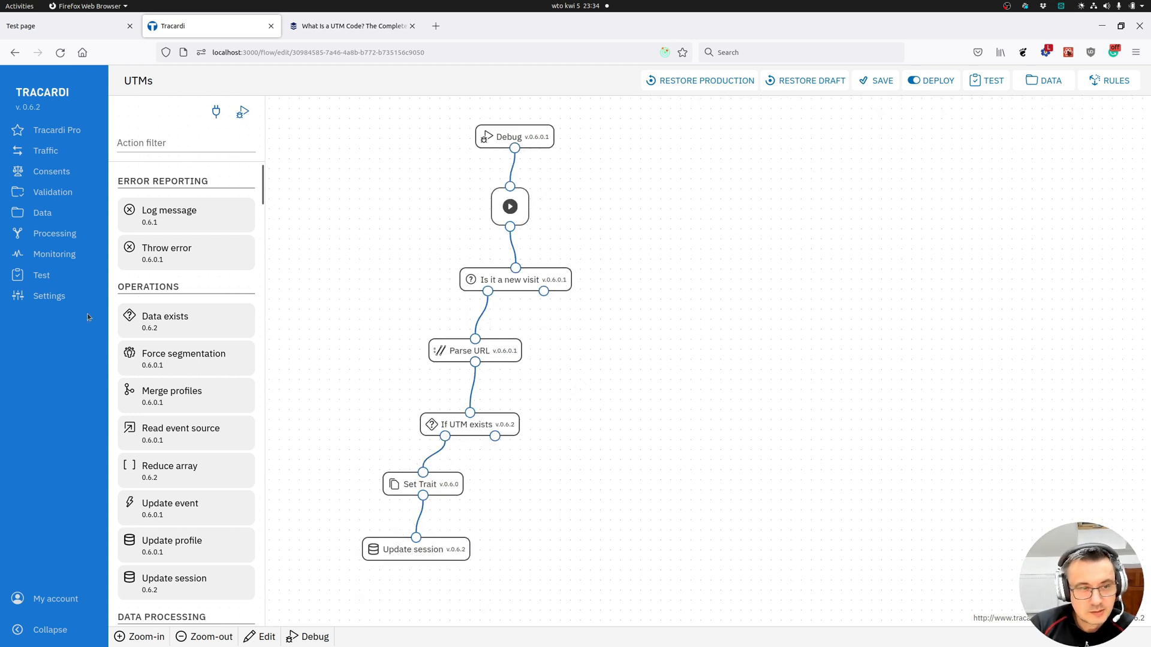
Open the latest page-view event's flow debug data and inspect the output of the "Is it a new visit" node
{"action": "left_click", "coordinate": [48, 213]}
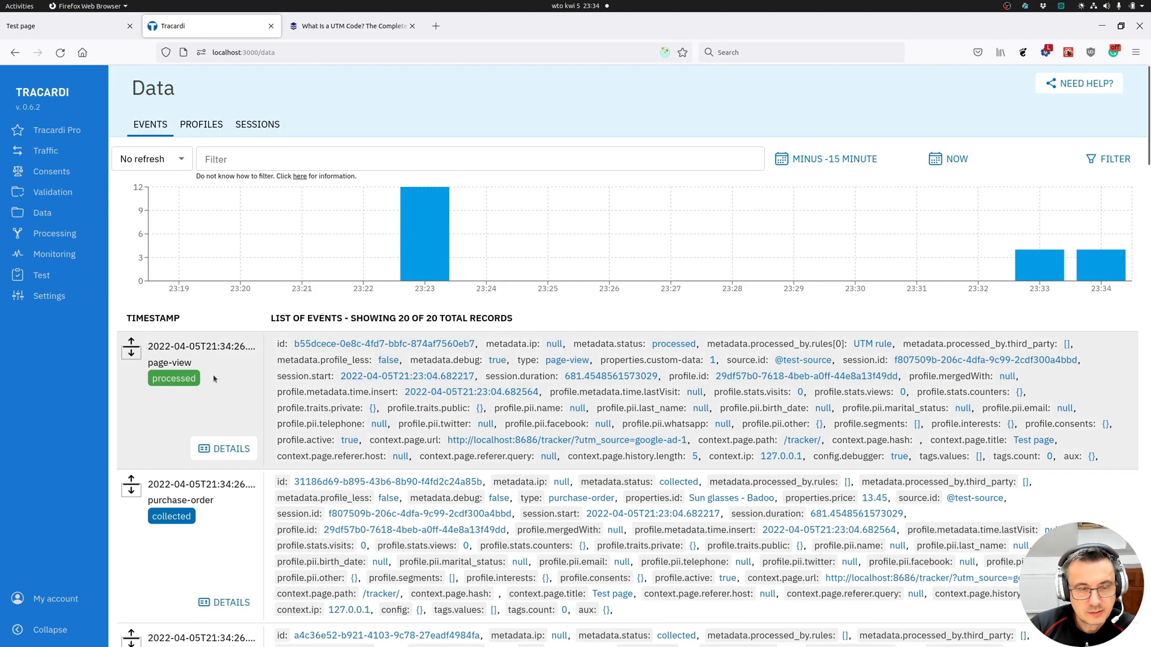
{"action": "left_click", "coordinate": [224, 450]}
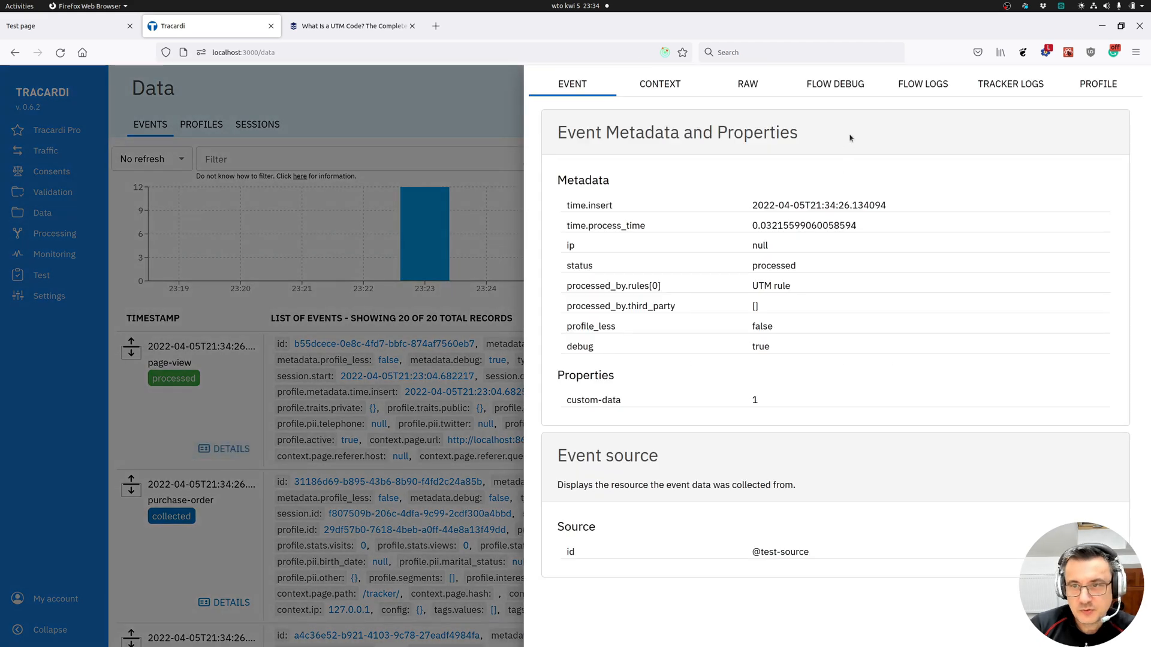
{"action": "left_click", "coordinate": [843, 85]}
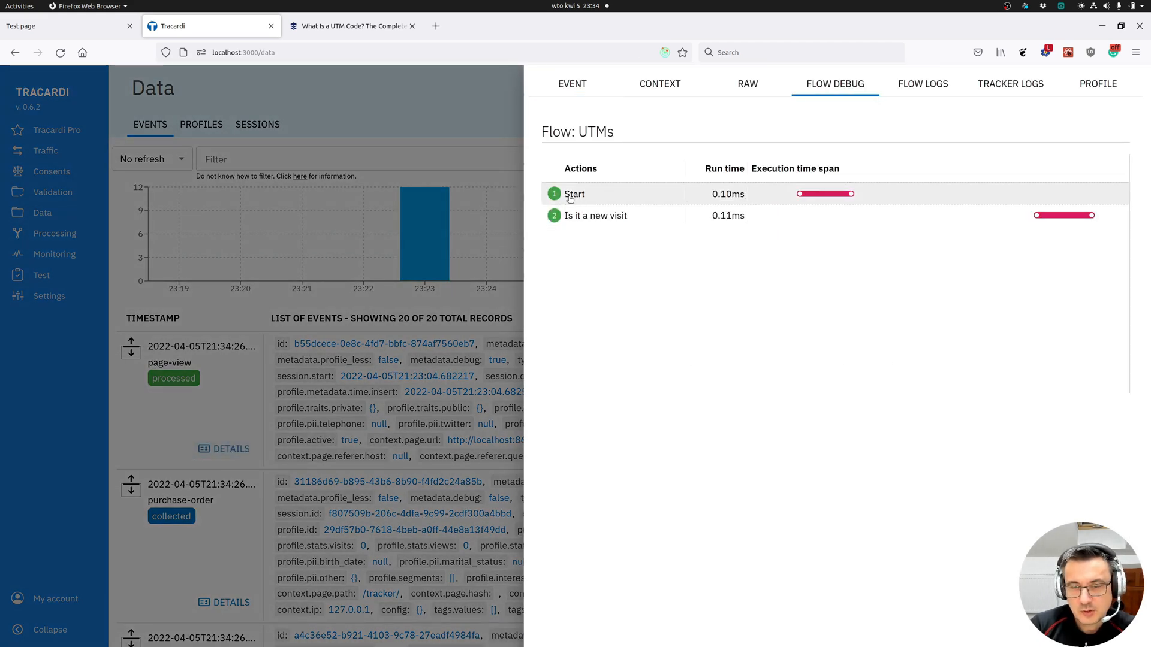
{"action": "left_click", "coordinate": [576, 217]}
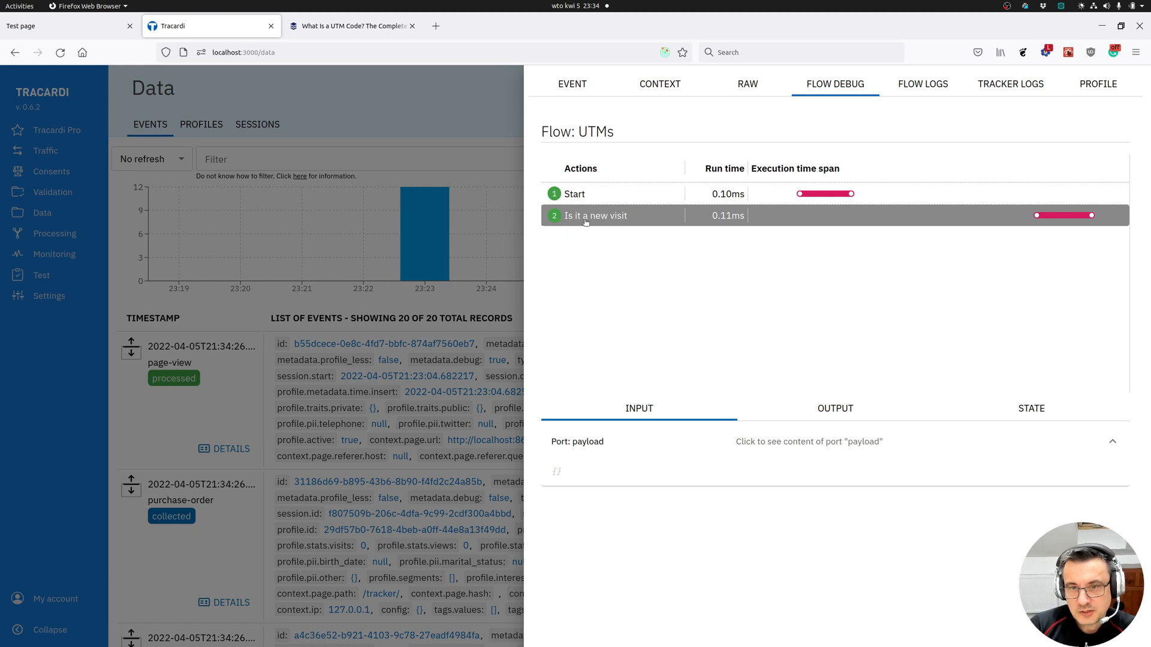
{"action": "left_click", "coordinate": [840, 413]}
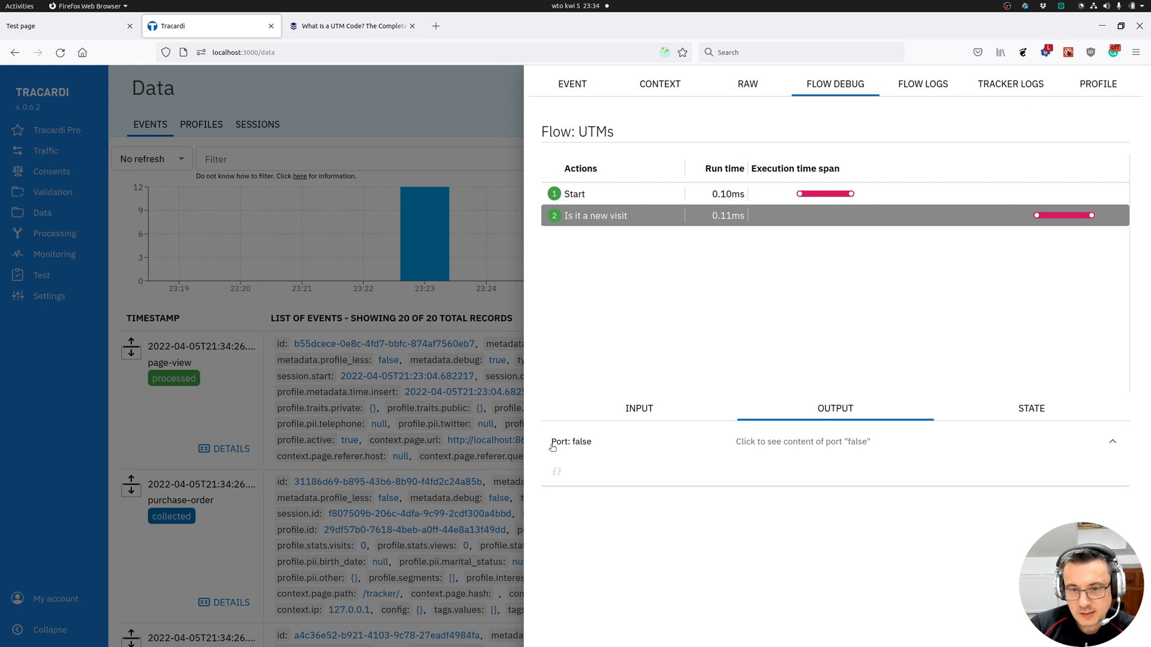
{"action": "left_click", "coordinate": [589, 444]}
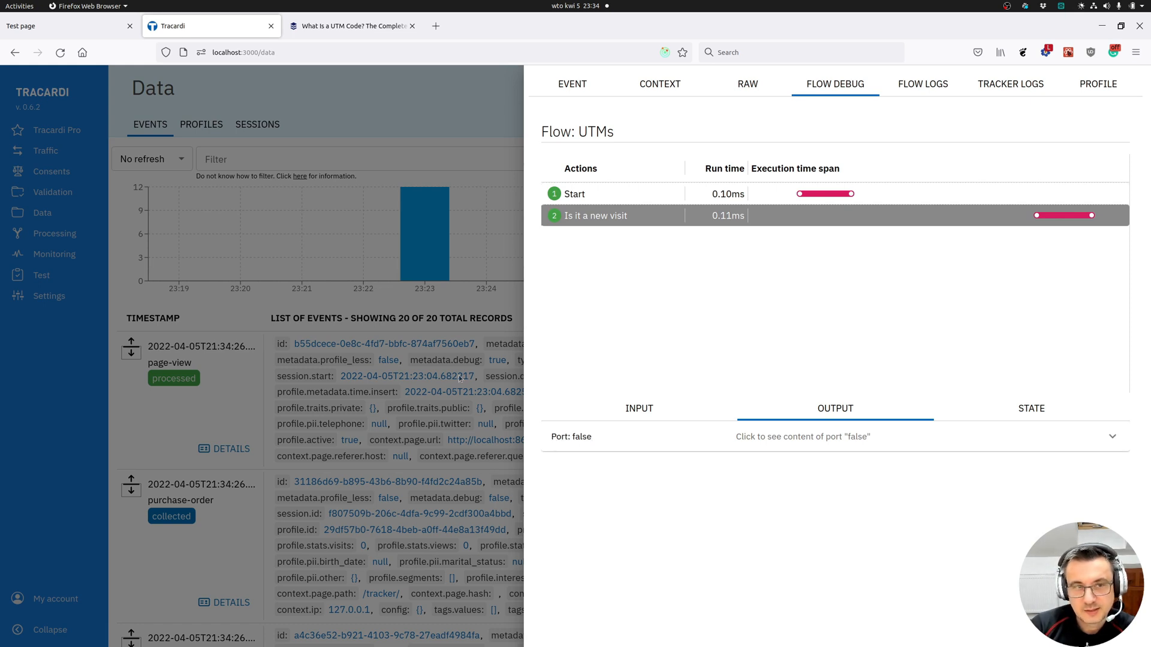
{"action": "left_click", "coordinate": [76, 26]}
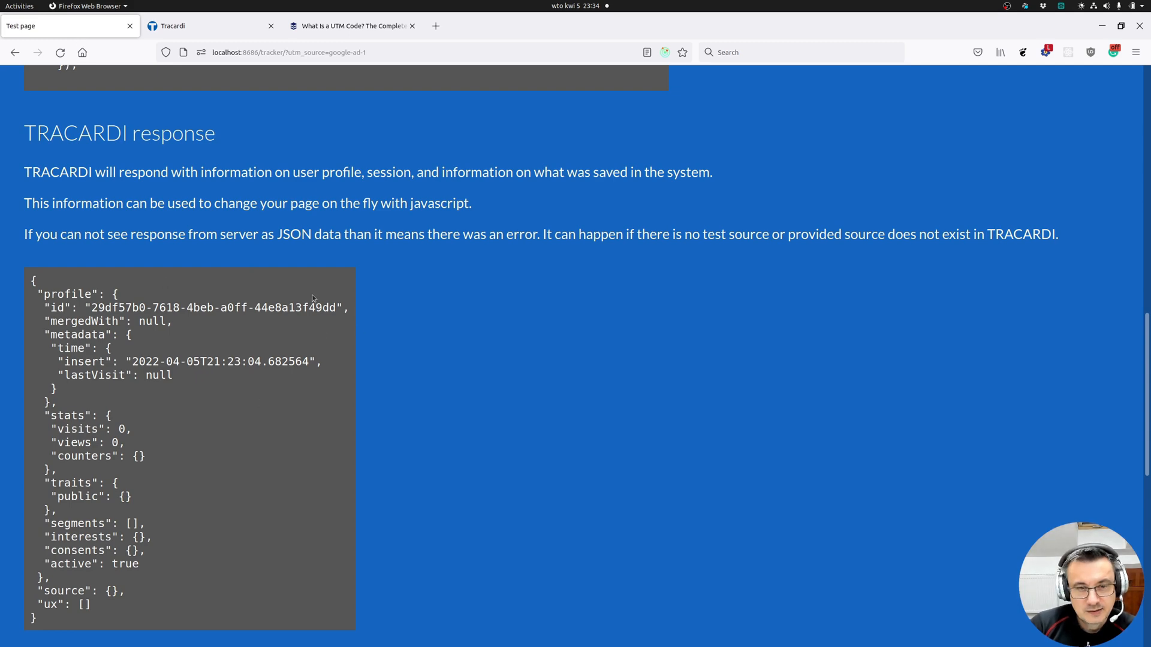
{"action": "scroll", "coordinate": [449, 438], "scroll_direction": "up", "scroll_amount": 7}
{"action": "scroll", "coordinate": [386, 422], "scroll_direction": "up", "scroll_amount": 6}
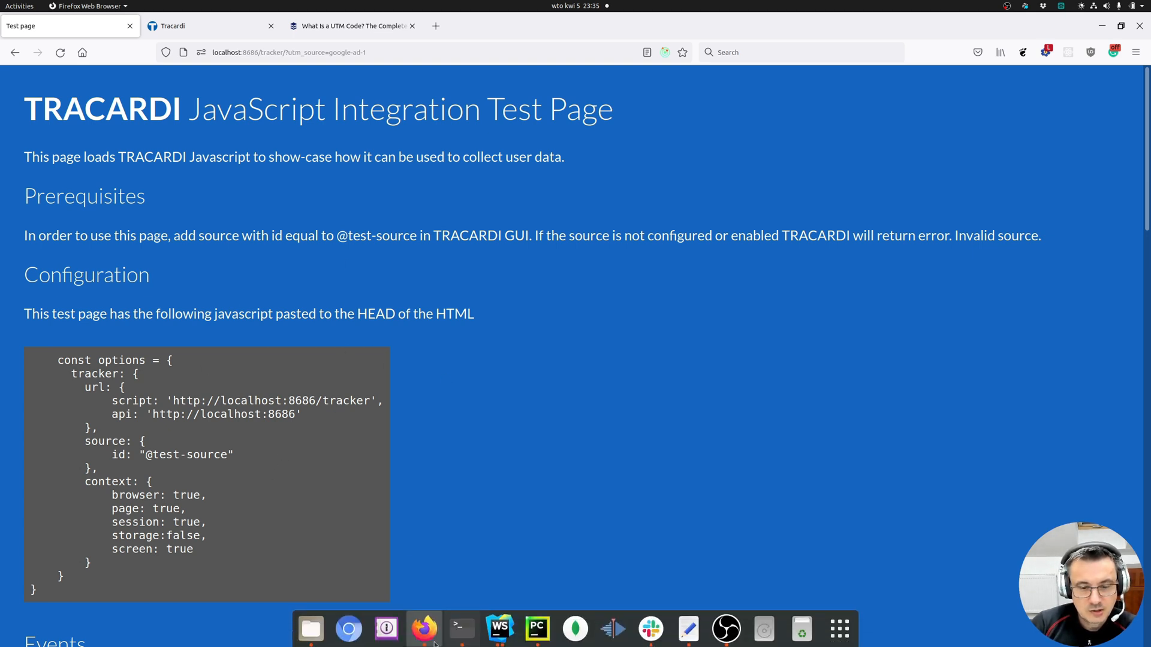
{"action": "left_click", "coordinate": [348, 628]}
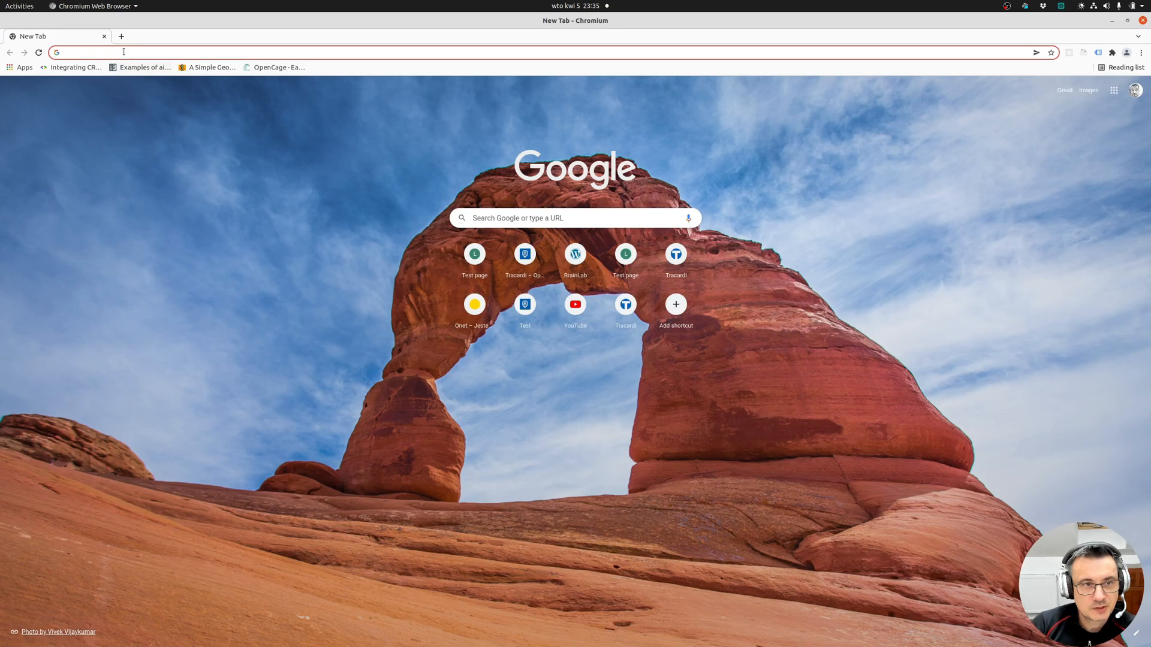
{"action": "left_click", "coordinate": [109, 52]}
{"action": "type", "text": "http://localhost:8686/tracker/?utm_source=google-ad-1"}
{"action": "key", "text": "Return"}
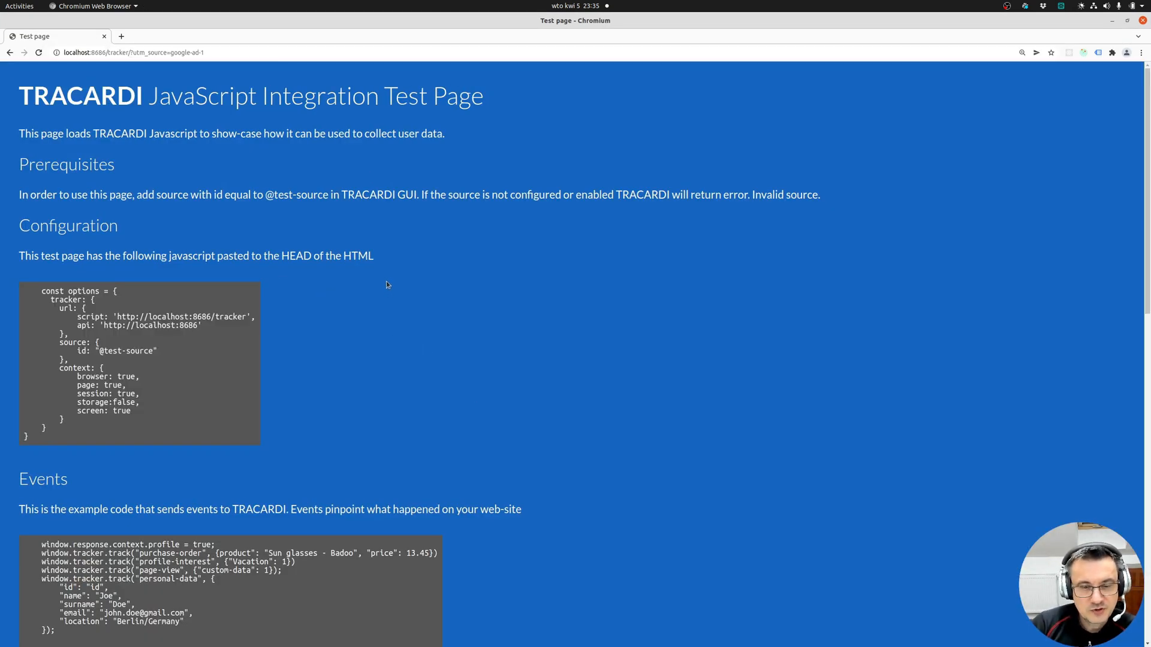
Return to Tracardi in Firefox, refresh the events list and open the flow debug data of the newest page-view event
{"action": "mouse_move", "coordinate": [356, 641]}
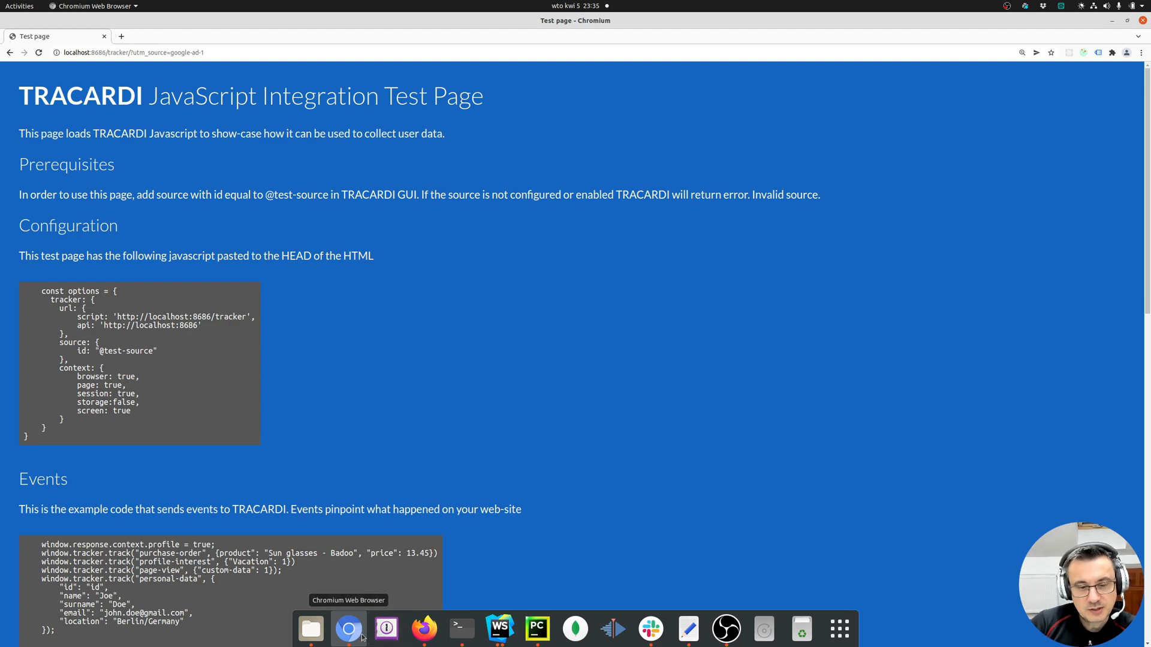
{"action": "left_click", "coordinate": [424, 629]}
{"action": "key", "text": "ctrl+Tab"}
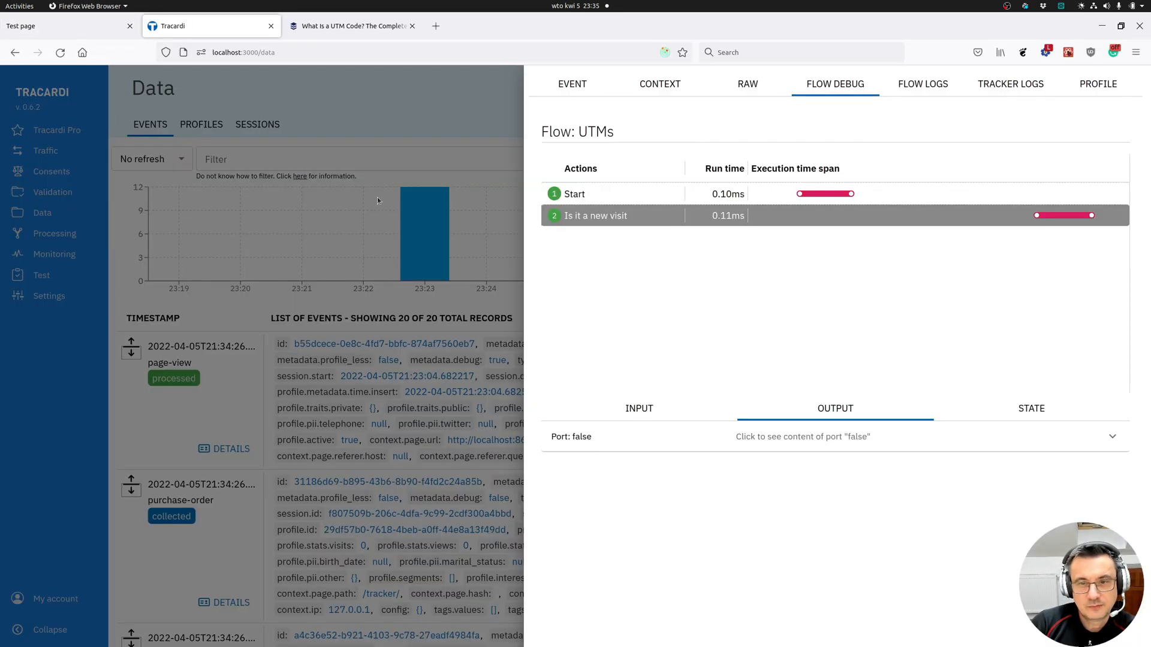
{"action": "left_click", "coordinate": [483, 302]}
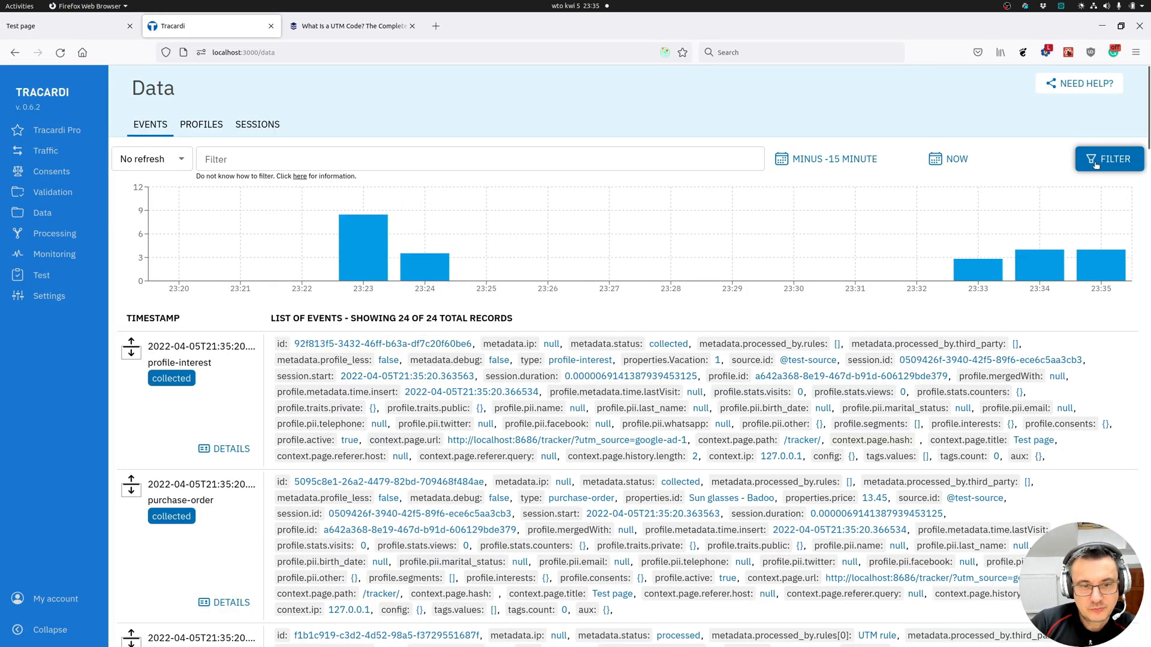
{"action": "scroll", "coordinate": [210, 483], "scroll_direction": "down", "scroll_amount": 4}
{"action": "left_click", "coordinate": [224, 514]}
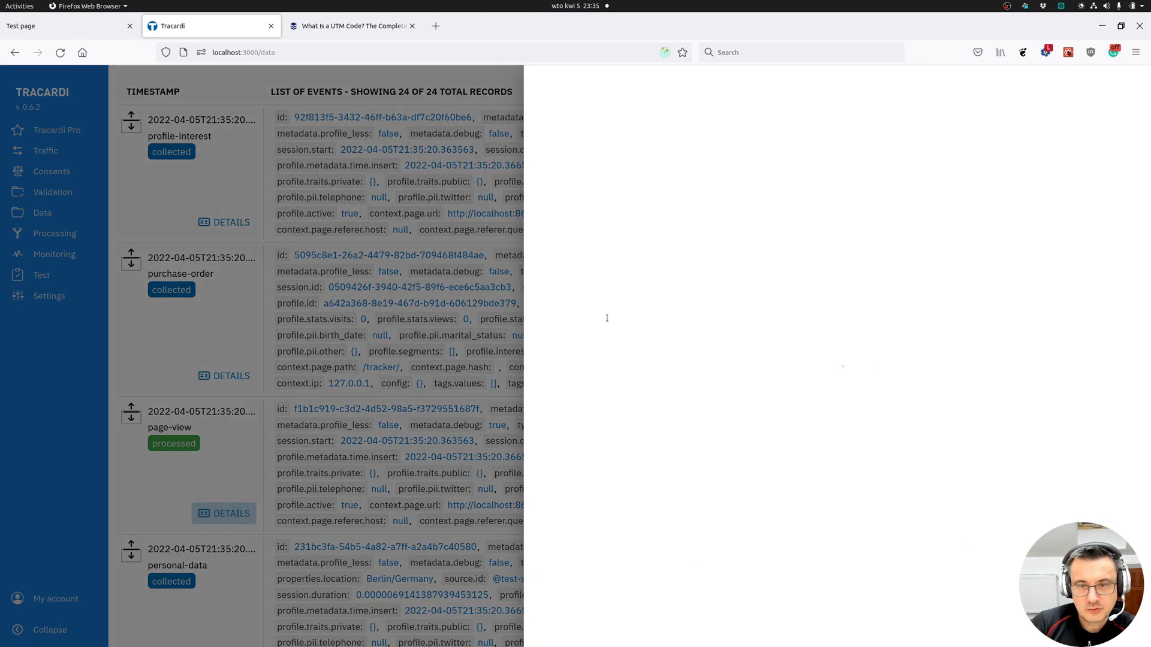
{"action": "left_click", "coordinate": [837, 85]}
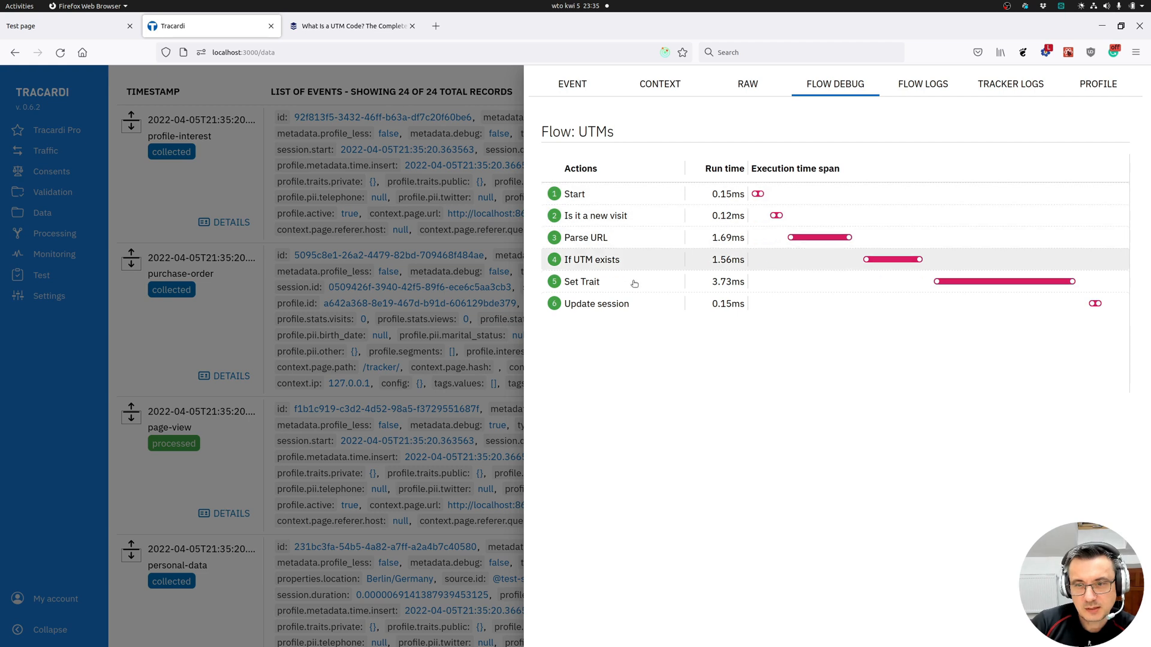
Inspect the input of the "Update session" node and the utm_source property in its state's session data
{"action": "left_click", "coordinate": [586, 305]}
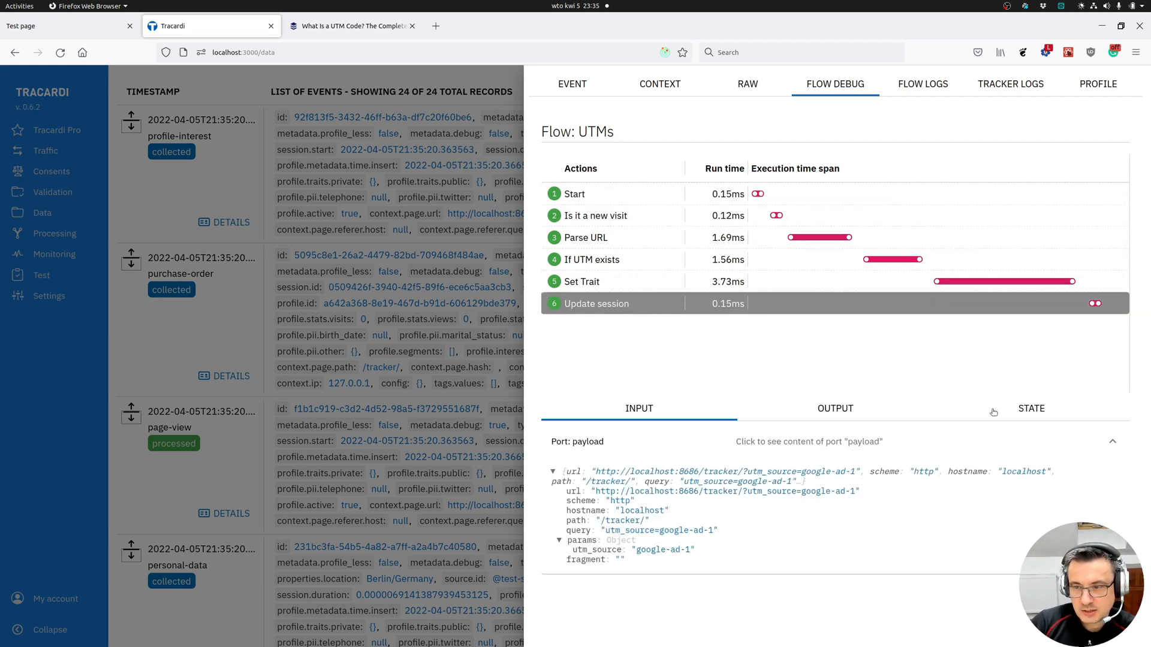
{"action": "left_click", "coordinate": [1020, 410]}
{"action": "left_click", "coordinate": [694, 508]}
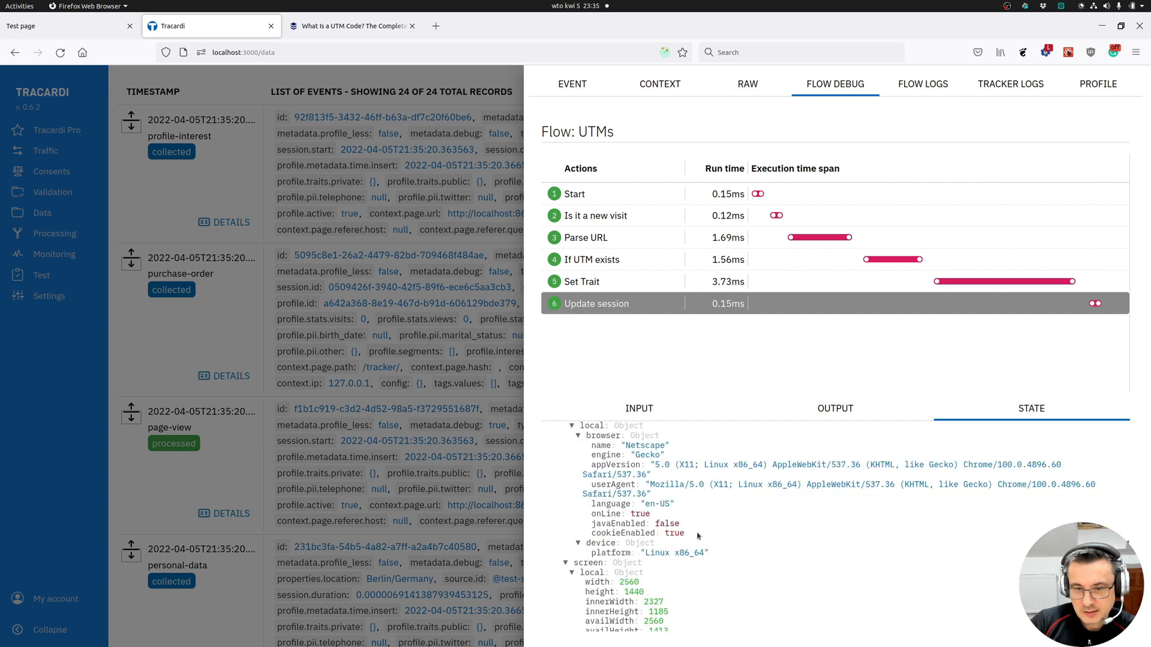
{"action": "scroll", "coordinate": [694, 542], "scroll_direction": "down", "scroll_amount": 2}
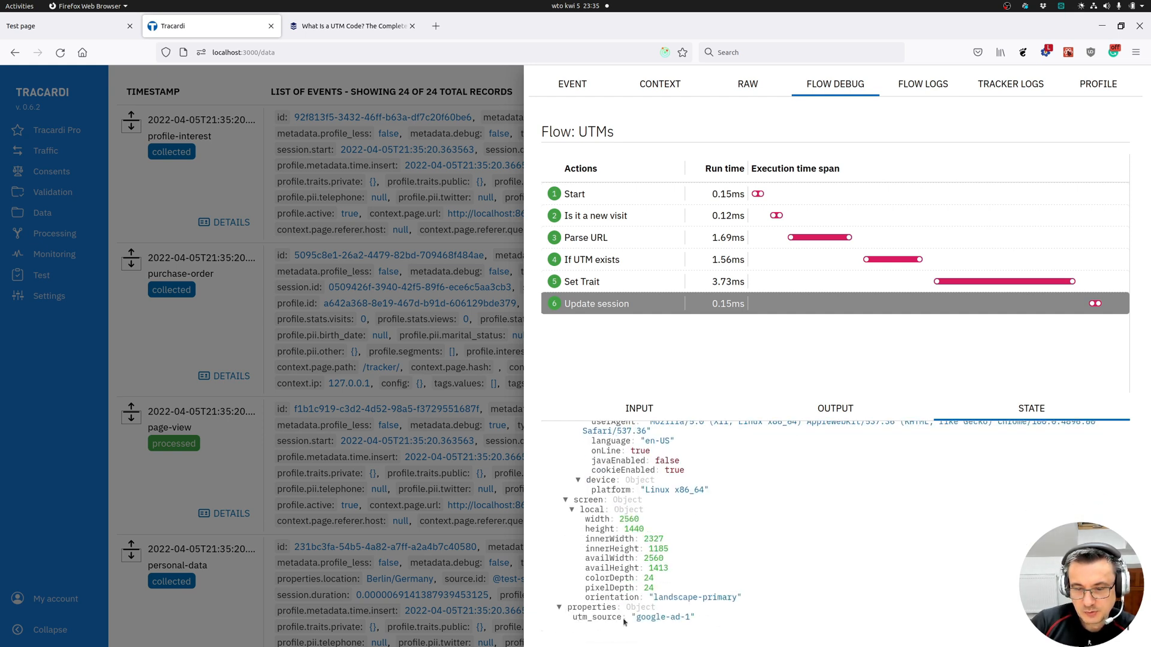
{"action": "scroll", "coordinate": [730, 603], "scroll_direction": "up", "scroll_amount": 3}
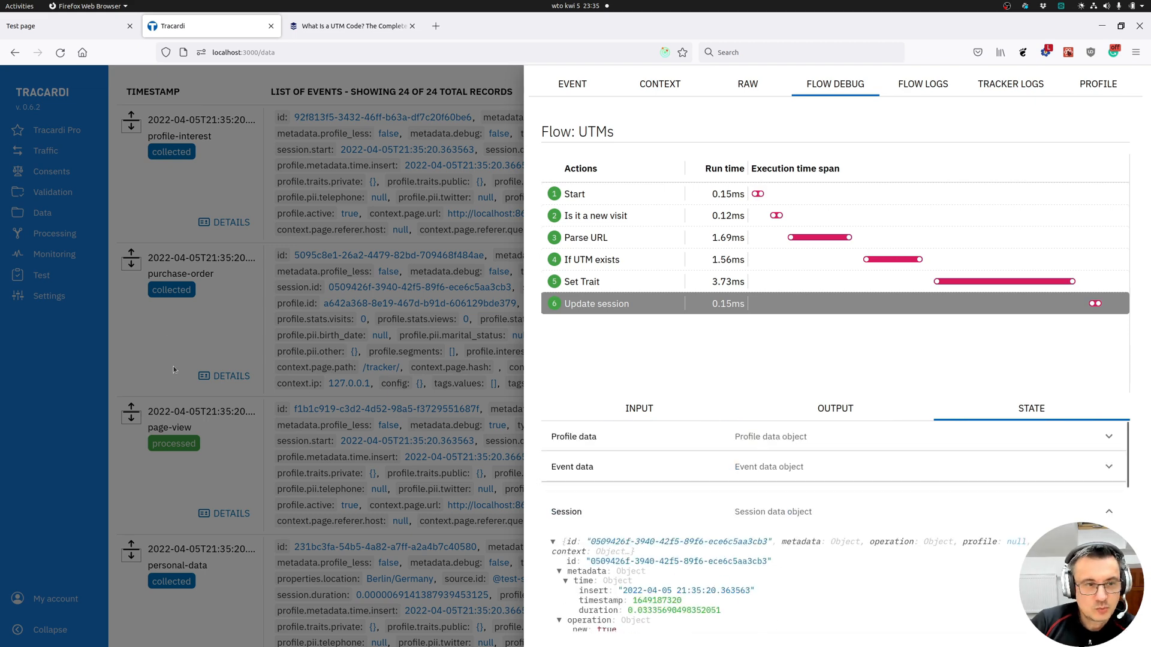
Close the event details, open the sessions data and expand the newest session to examine its utm_source property
{"action": "left_click", "coordinate": [174, 369]}
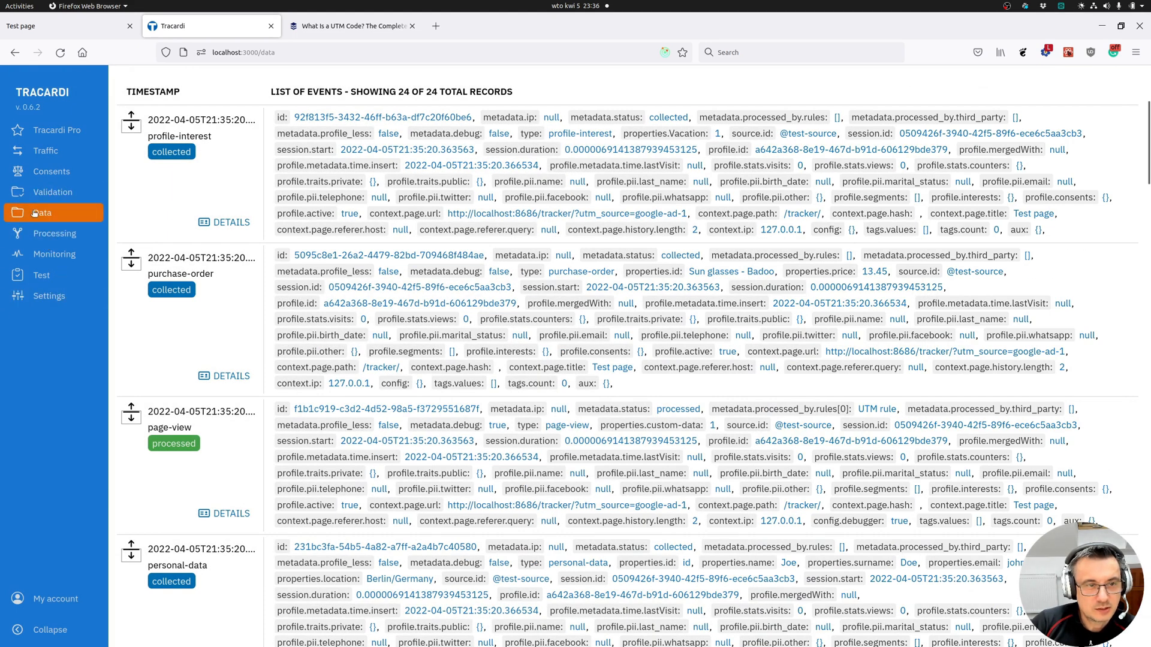
{"action": "left_click", "coordinate": [40, 213]}
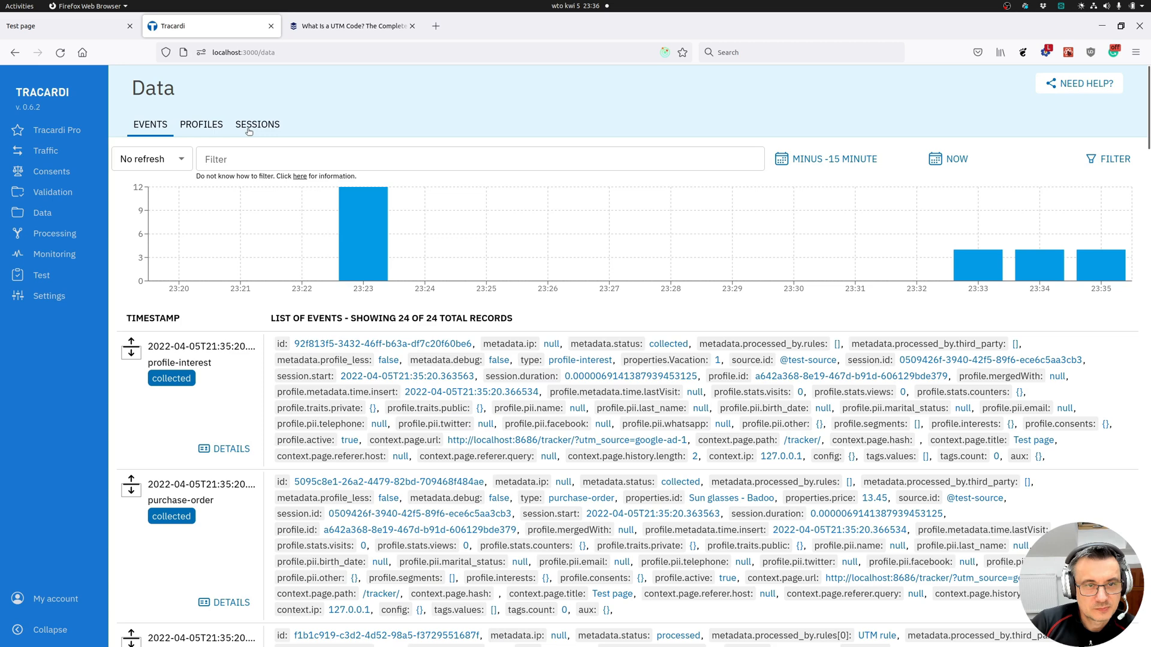
{"action": "left_click", "coordinate": [248, 129]}
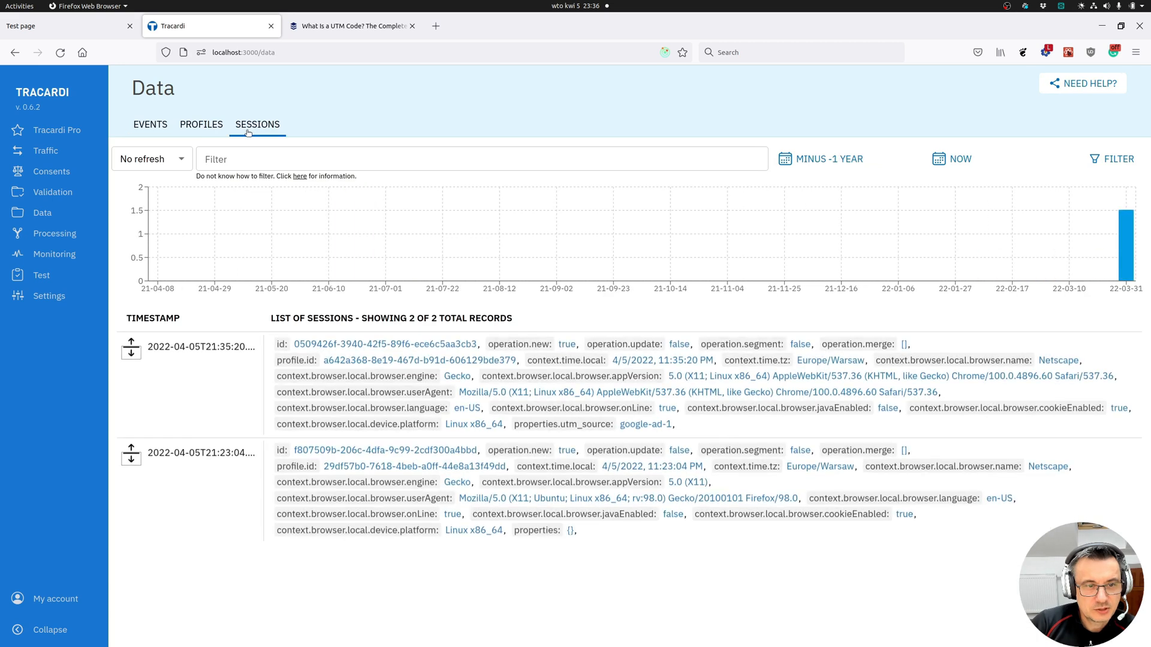
{"action": "left_click", "coordinate": [132, 348]}
{"action": "scroll", "coordinate": [536, 485], "scroll_direction": "down", "scroll_amount": 3}
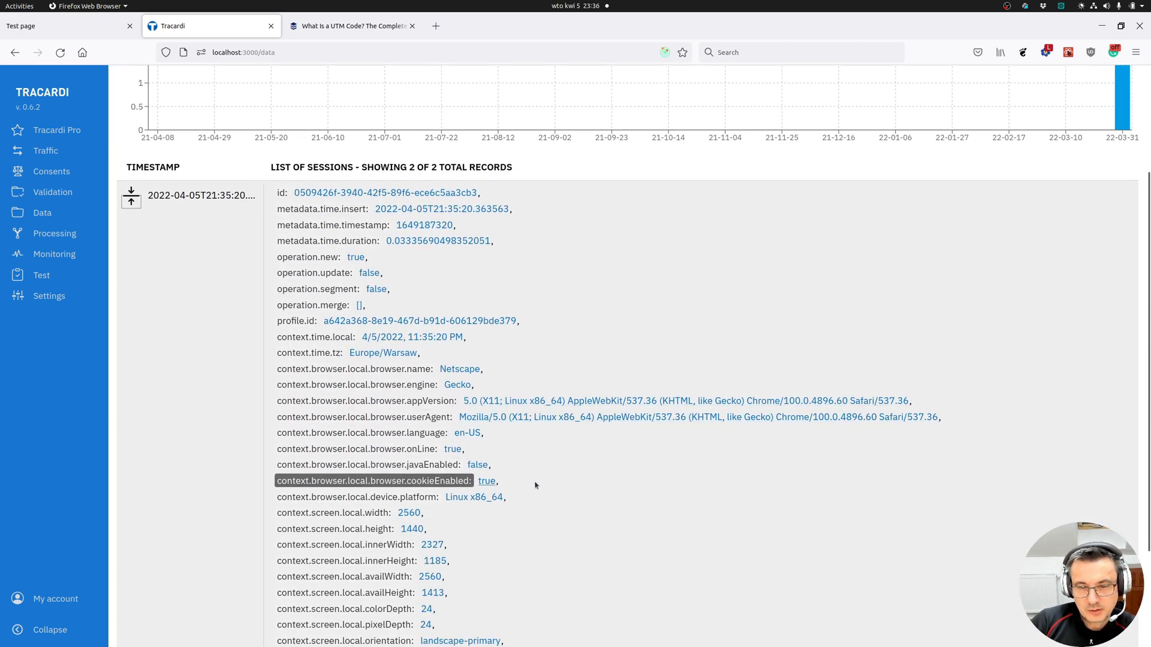
{"action": "scroll", "coordinate": [493, 509], "scroll_direction": "down", "scroll_amount": 3}
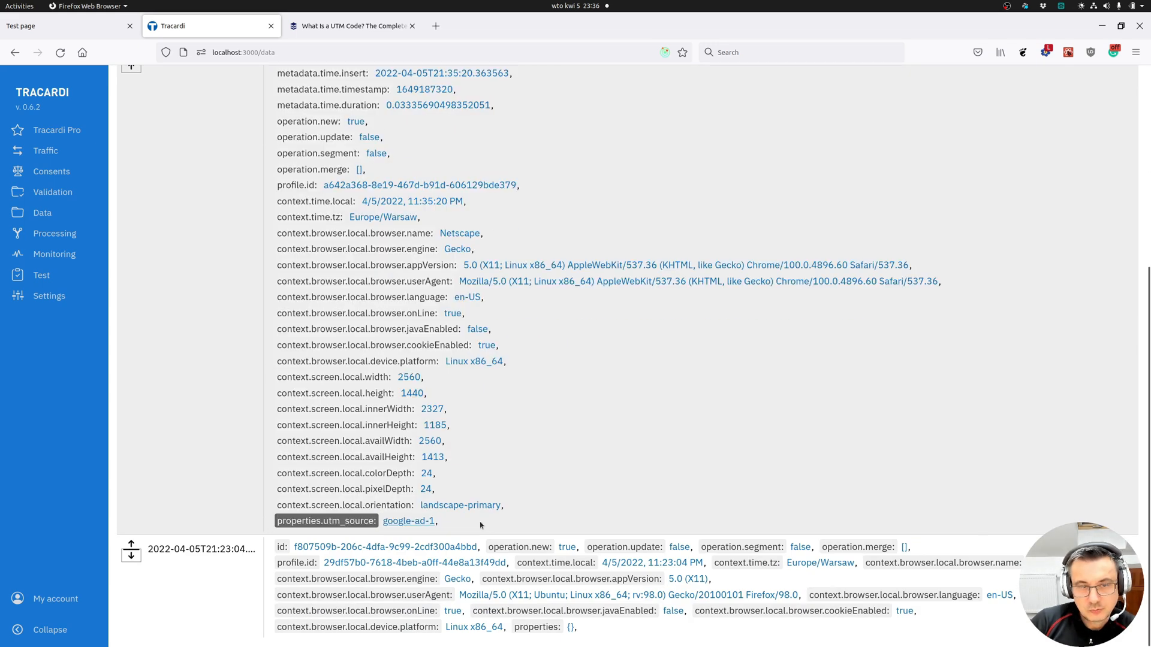
Switch to Chromium and load the test page without the utm_source parameter, at localhost:8686/tracker/
{"action": "key", "text": "alt+Tab"}
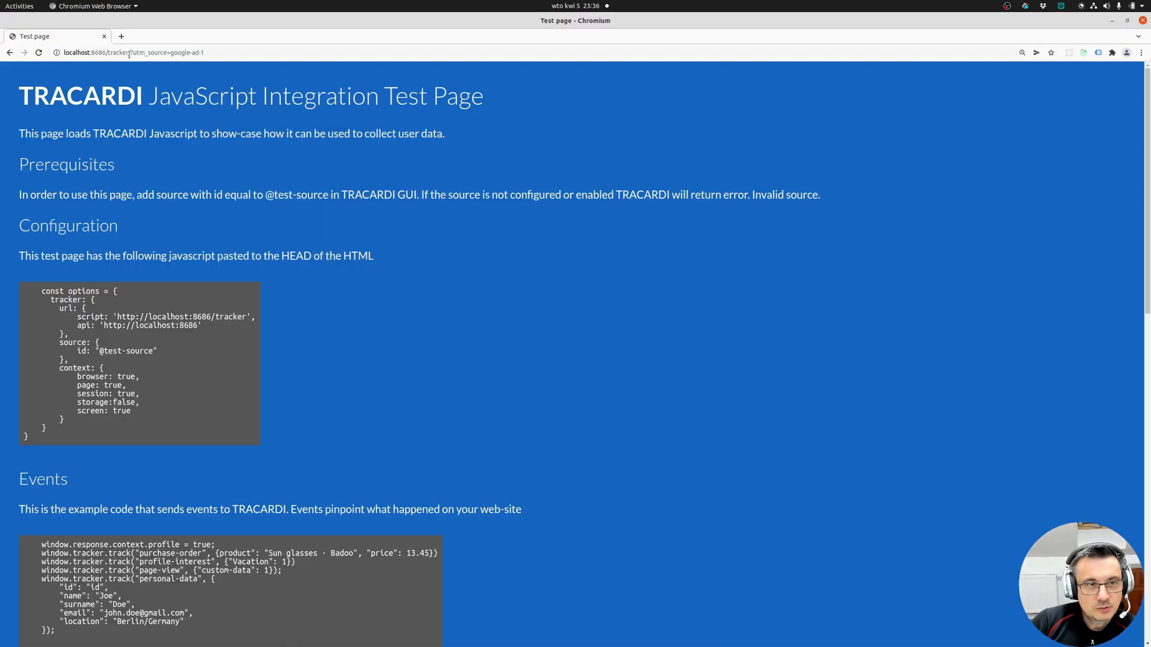
{"action": "left_click_drag", "start_coordinate": [129, 53], "coordinate": [307, 51]}
{"action": "key", "text": "BackSpace"}
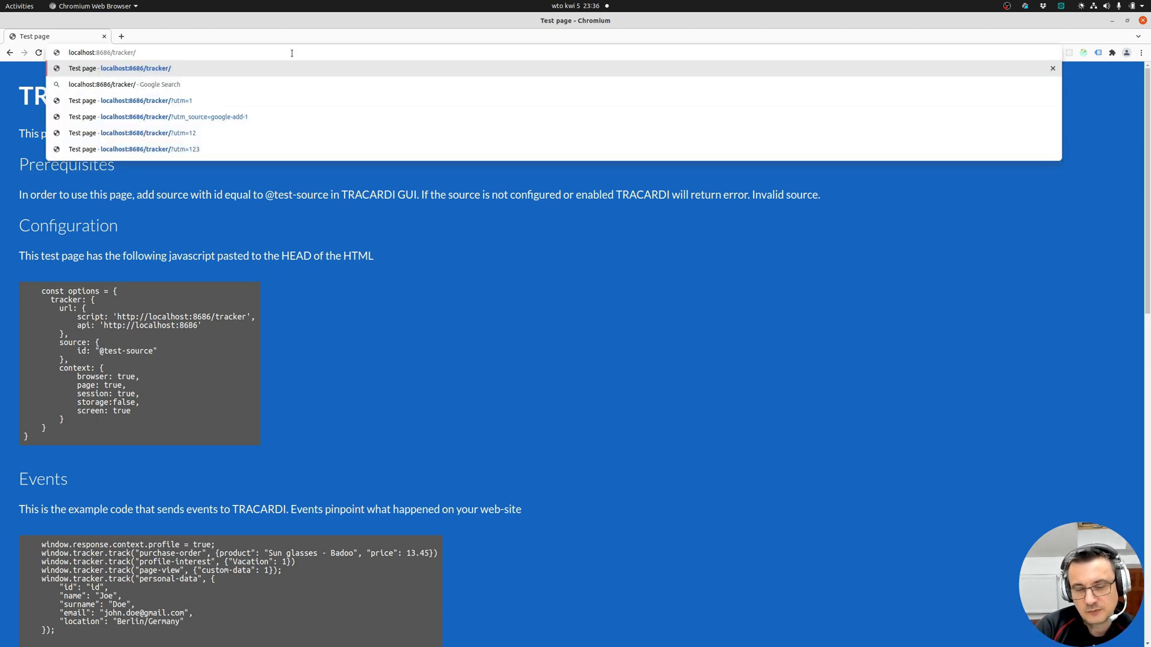
{"action": "key", "text": "Return"}
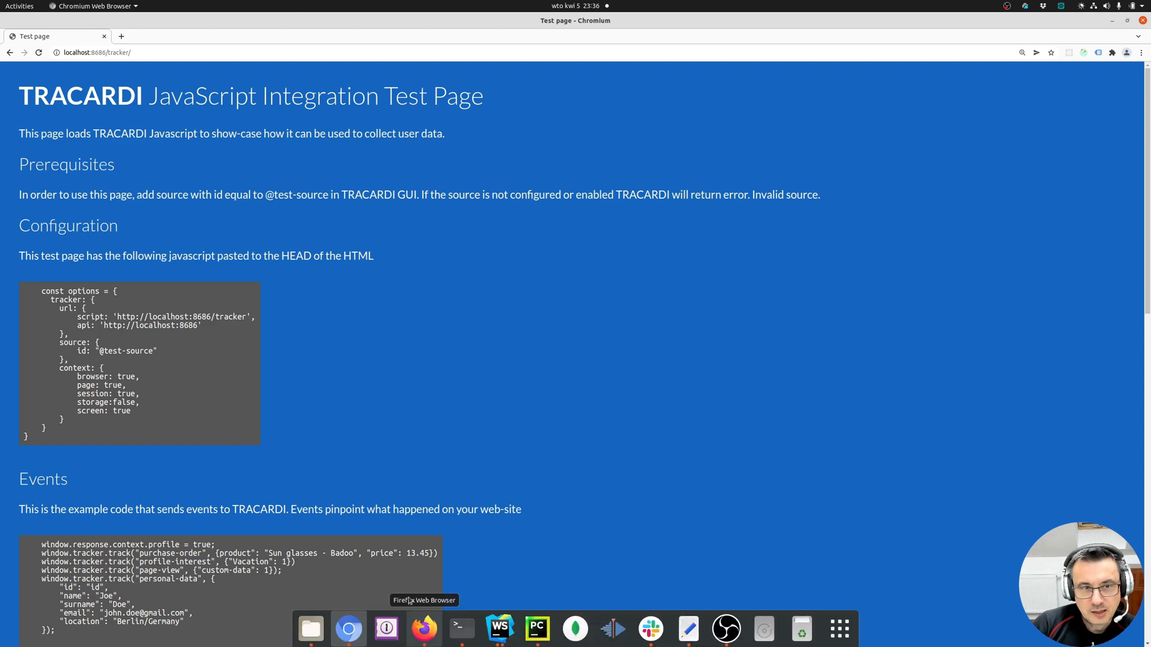
Return to Tracardi in Firefox and review the expanded session's properties
{"action": "mouse_move", "coordinate": [398, 646]}
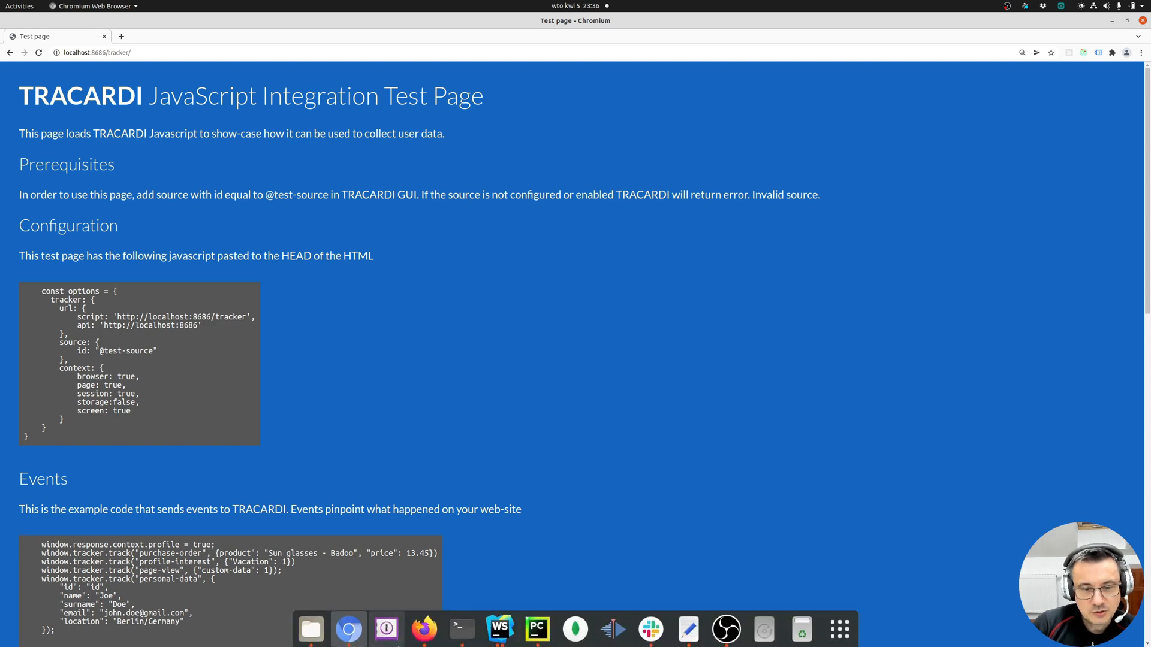
{"action": "left_click", "coordinate": [424, 628]}
{"action": "scroll", "coordinate": [197, 282], "scroll_direction": "up", "scroll_amount": 5}
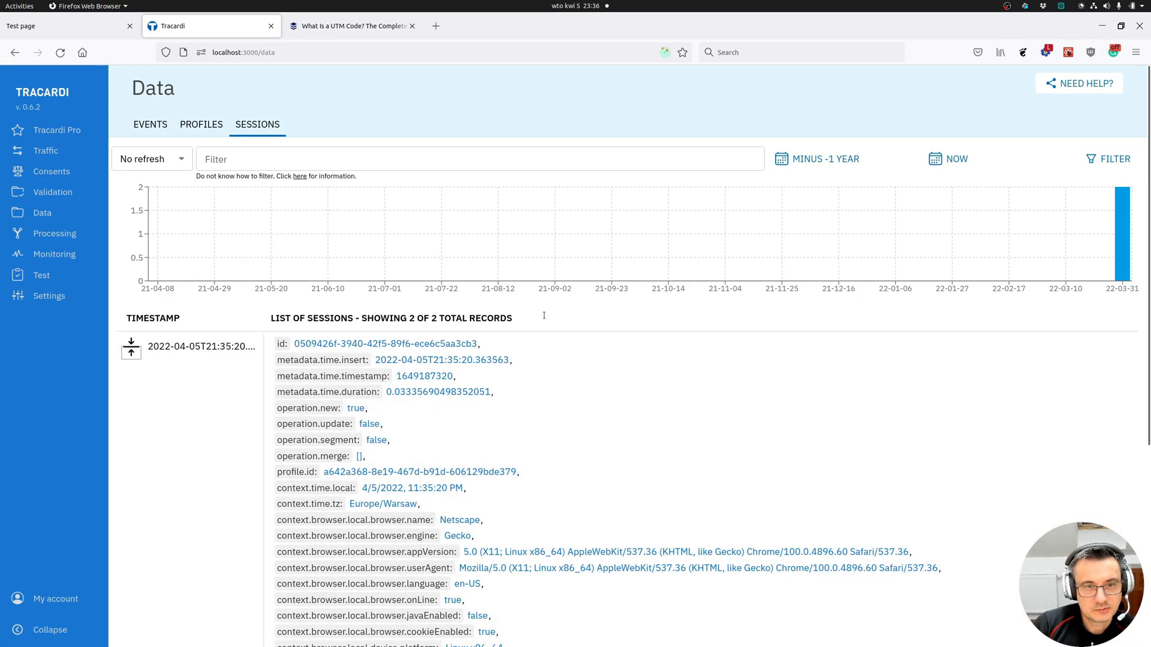
{"action": "scroll", "coordinate": [658, 441], "scroll_direction": "down", "scroll_amount": 5}
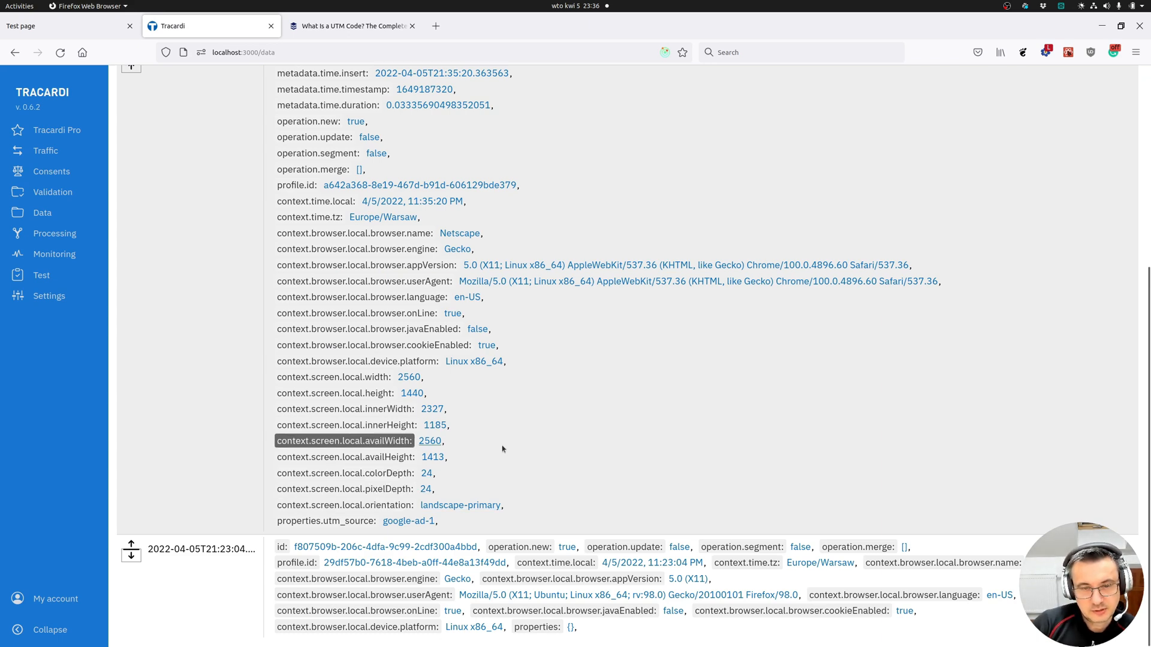
{"action": "scroll", "coordinate": [498, 449], "scroll_direction": "up", "scroll_amount": 4}
Open the UTMs workflow and tidy the positions of the Parse URL, If UTM exists, Set Trait and Update session nodes
{"action": "left_click", "coordinate": [54, 234]}
{"action": "left_click", "coordinate": [175, 439]}
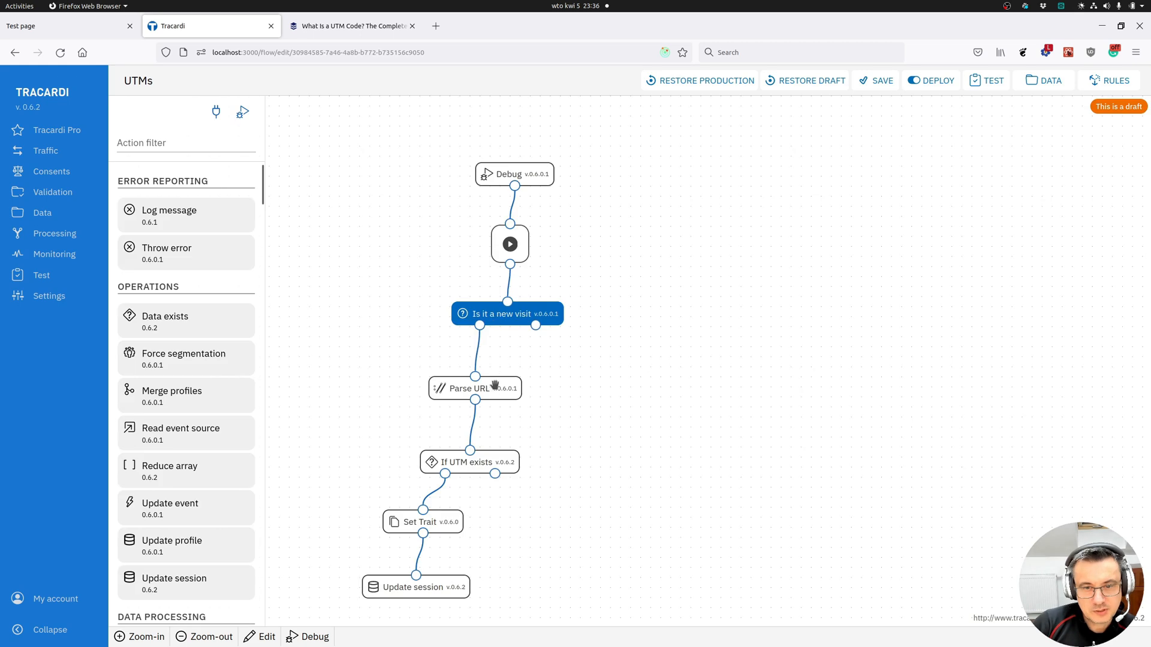
{"action": "left_click_drag", "start_coordinate": [494, 384], "coordinate": [488, 372]}
{"action": "left_click_drag", "start_coordinate": [469, 465], "coordinate": [464, 442]}
{"action": "left_click_drag", "start_coordinate": [436, 525], "coordinate": [441, 520]}
{"action": "left_click_drag", "start_coordinate": [432, 575], "coordinate": [438, 568]}
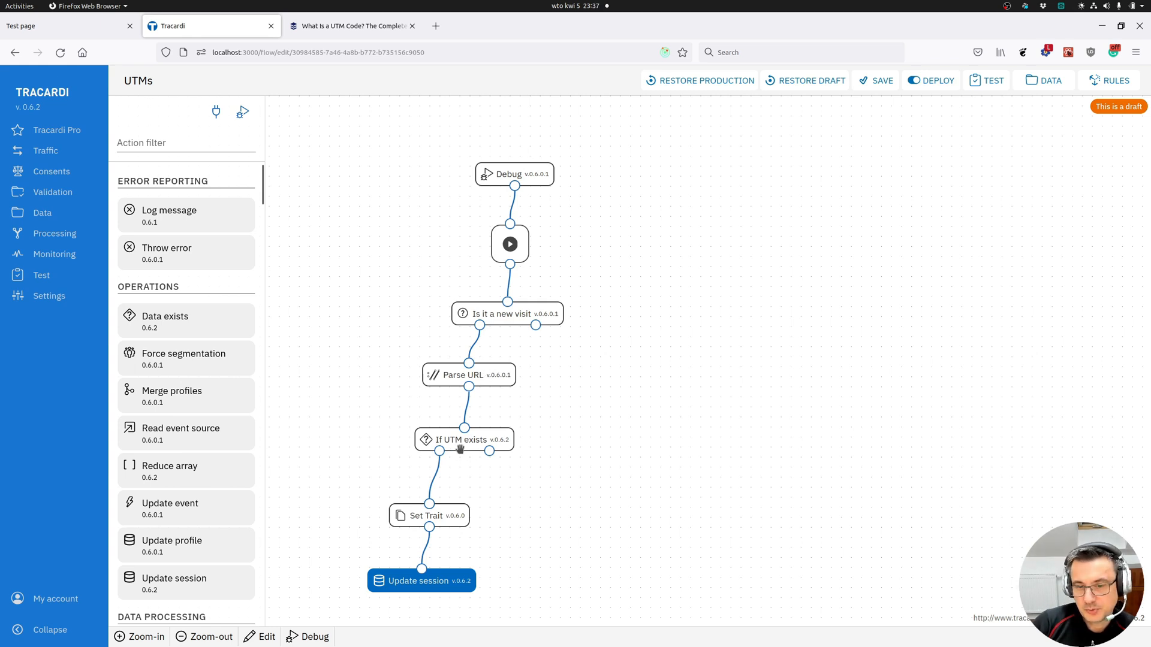
Rename the Set Trait node as "Set UTM in Session"
{"action": "left_click_drag", "start_coordinate": [436, 517], "coordinate": [436, 512]}
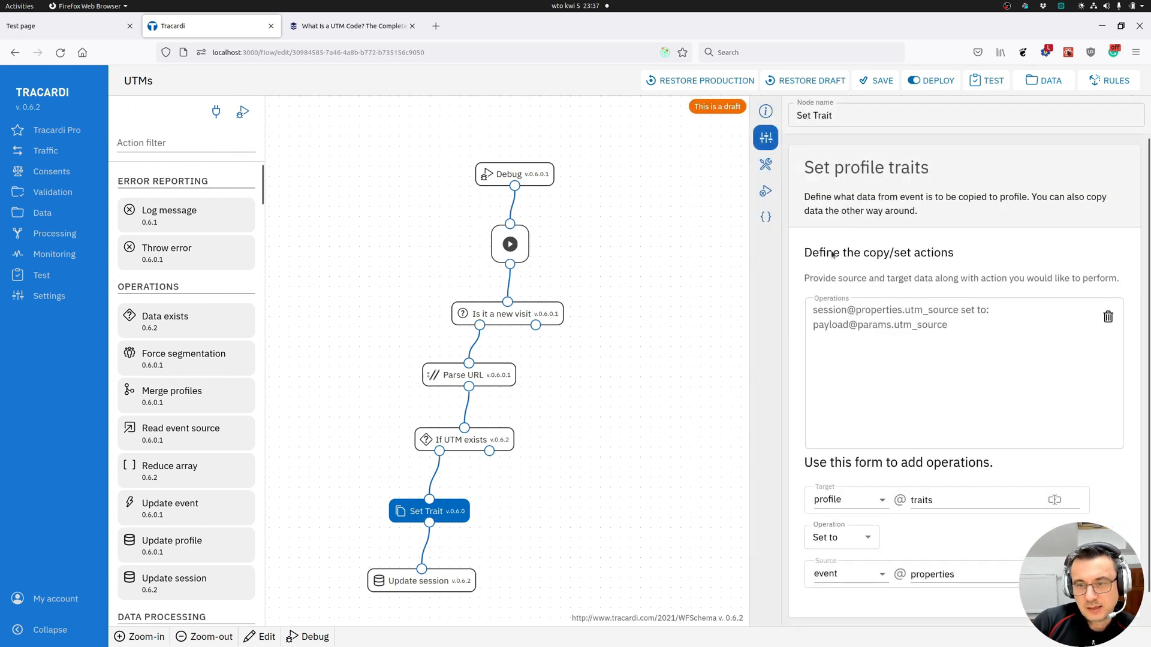
{"action": "double_click", "coordinate": [821, 116]}
{"action": "type", "text": "UTM"}
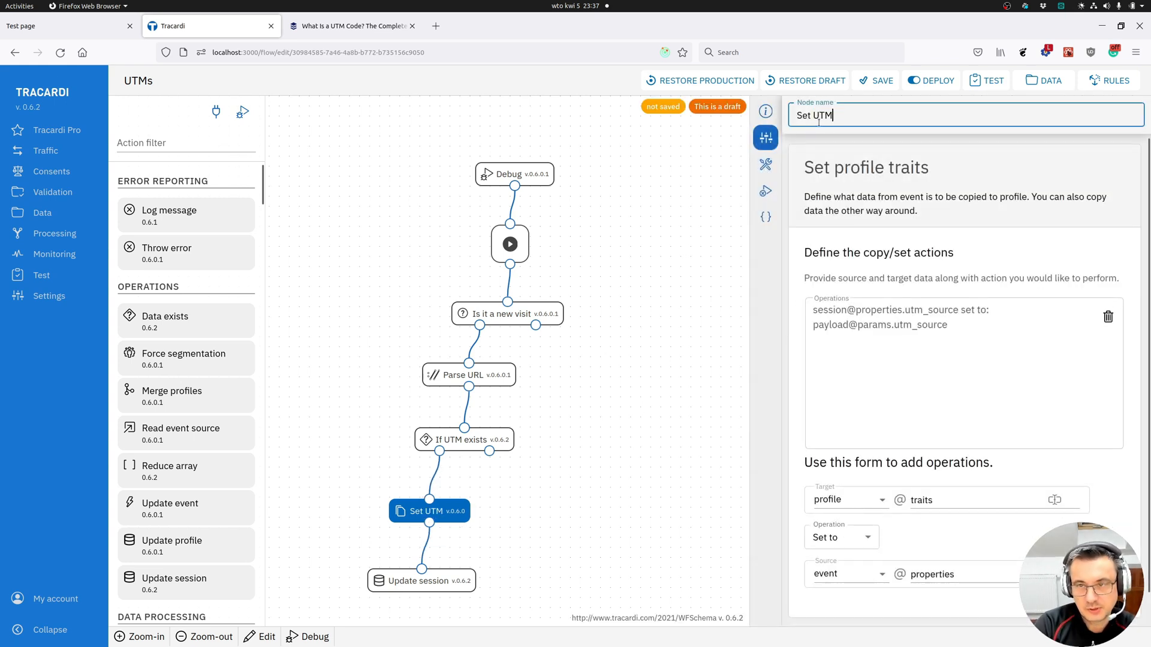
{"action": "type", "text": " in Session"}
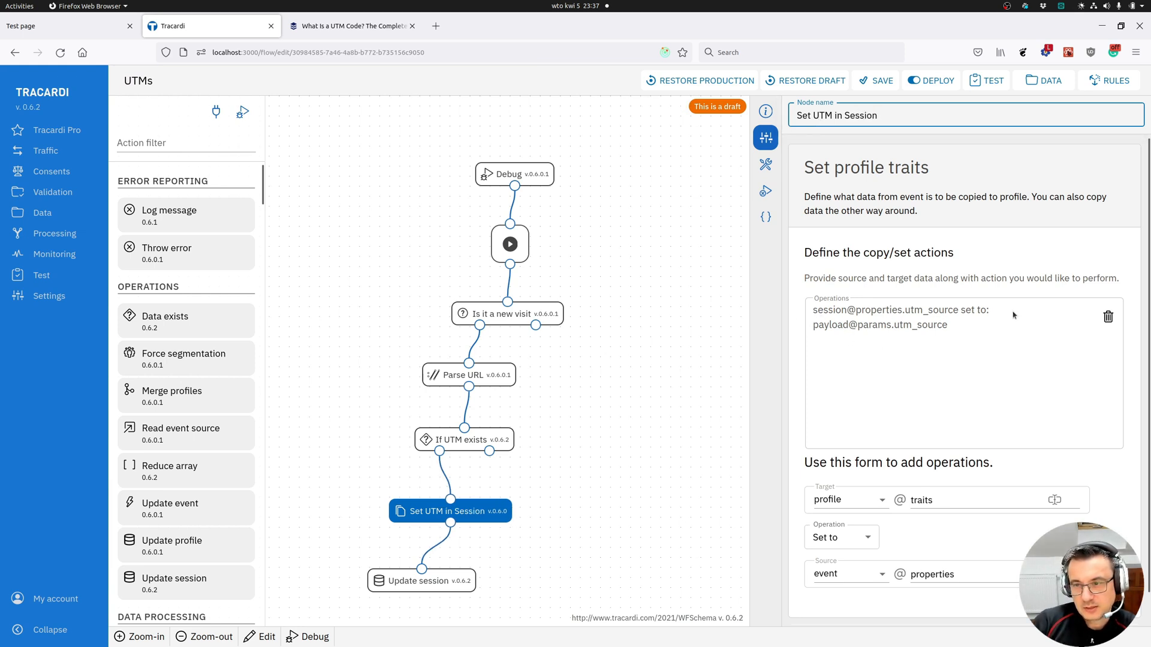
{"action": "scroll", "coordinate": [881, 440], "scroll_direction": "down", "scroll_amount": 1}
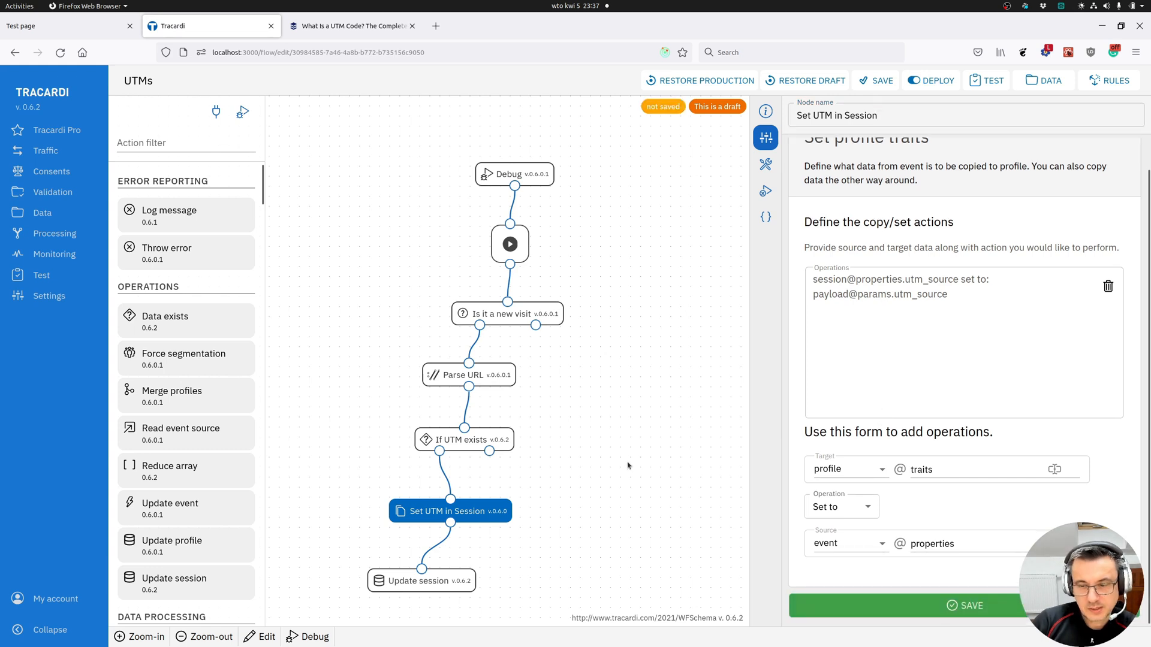